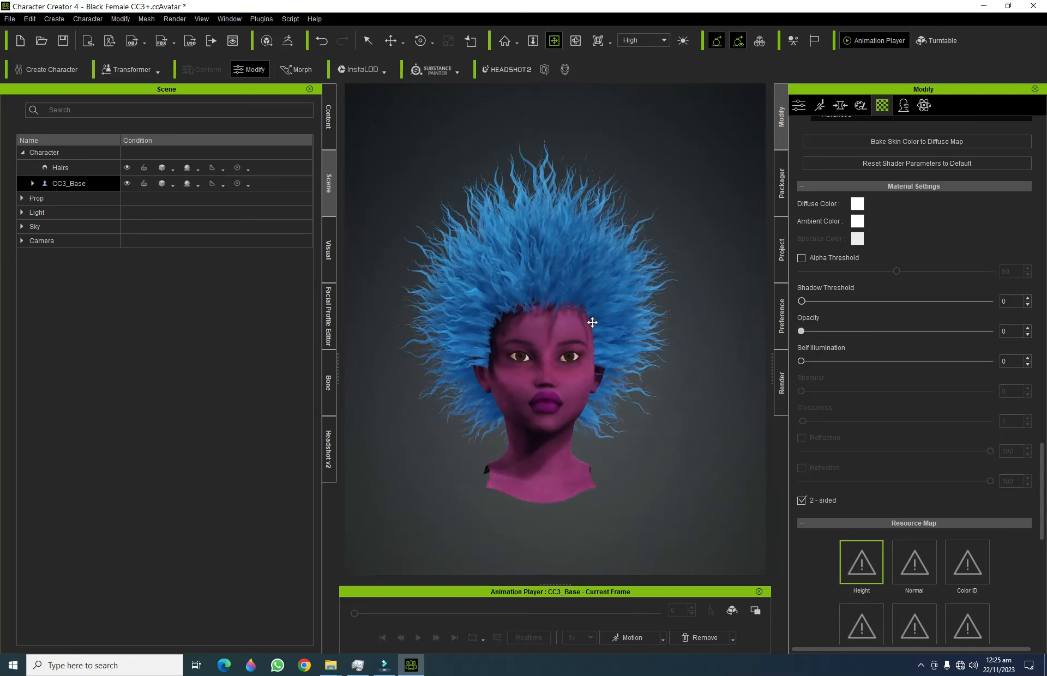
right_drag(561, 288, 564, 313)
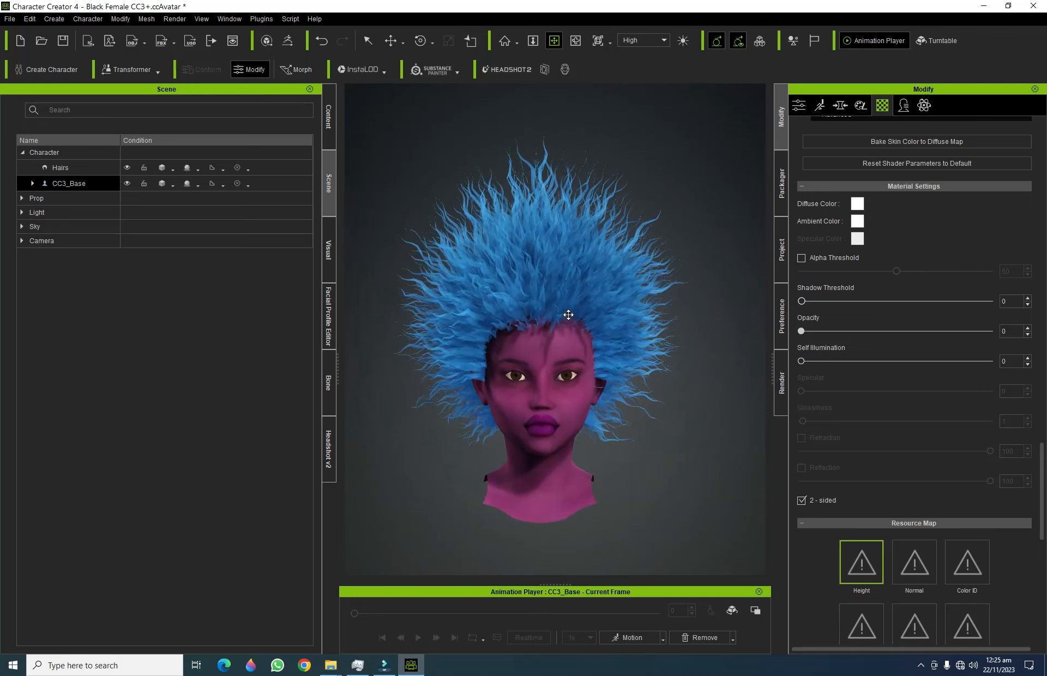
right_drag(584, 439, 418, 360)
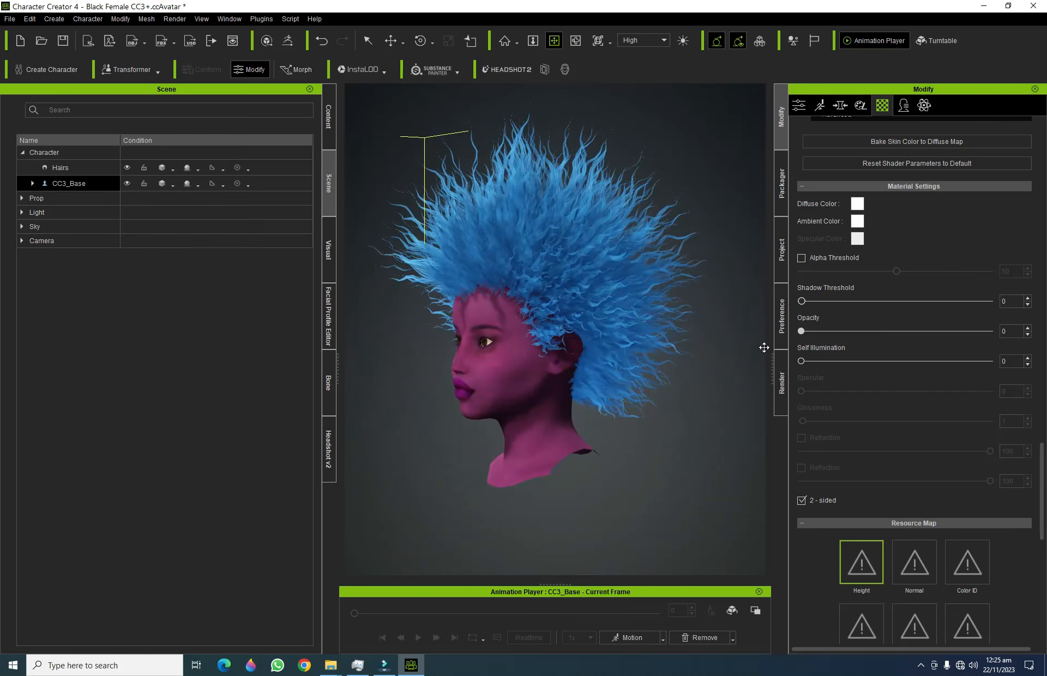
right_drag(764, 347, 814, 352)
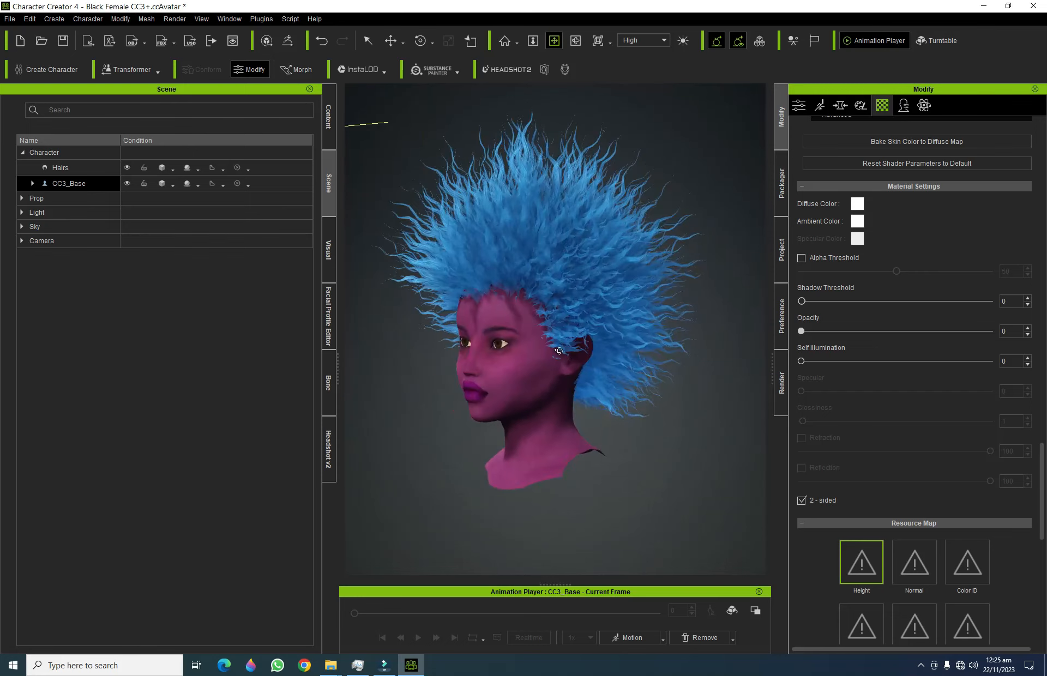
right_drag(559, 351, 893, 352)
right_drag(407, 214, 492, 206)
- Expand the CC3_Base hierarchy and delete the Hairs object from the character
key(q)
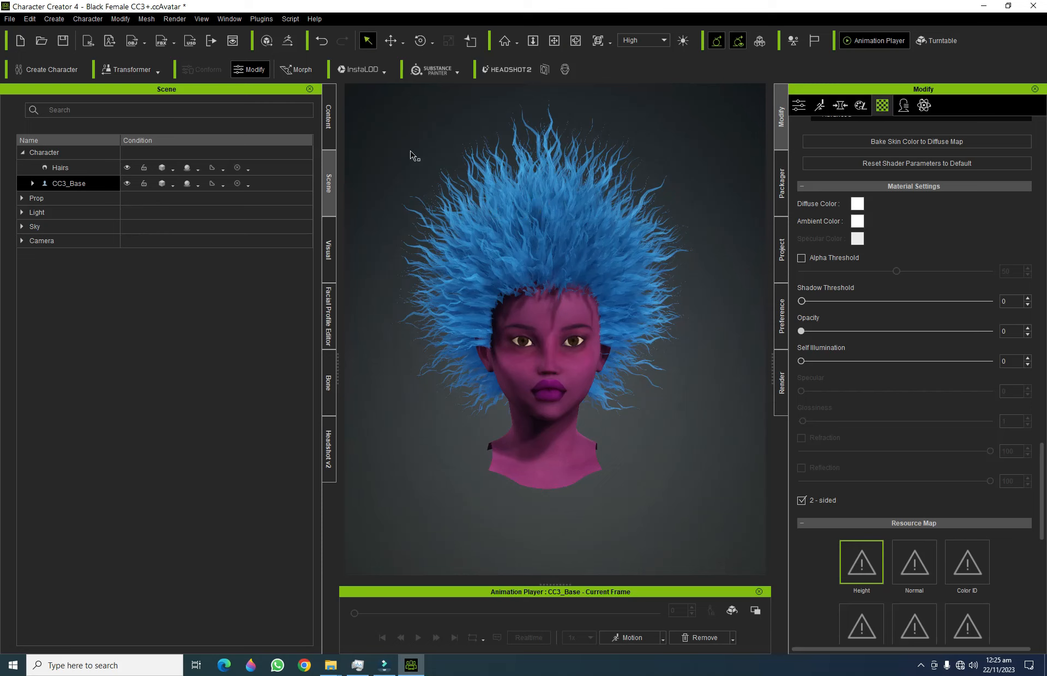
click(48, 152)
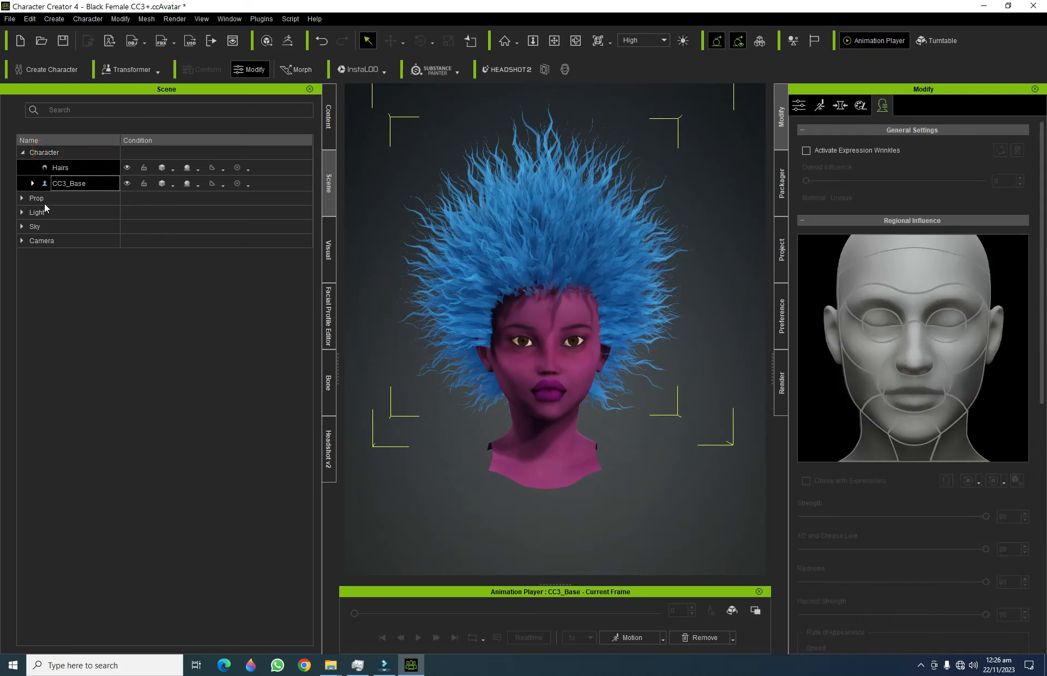
click(32, 183)
click(123, 345)
click(61, 169)
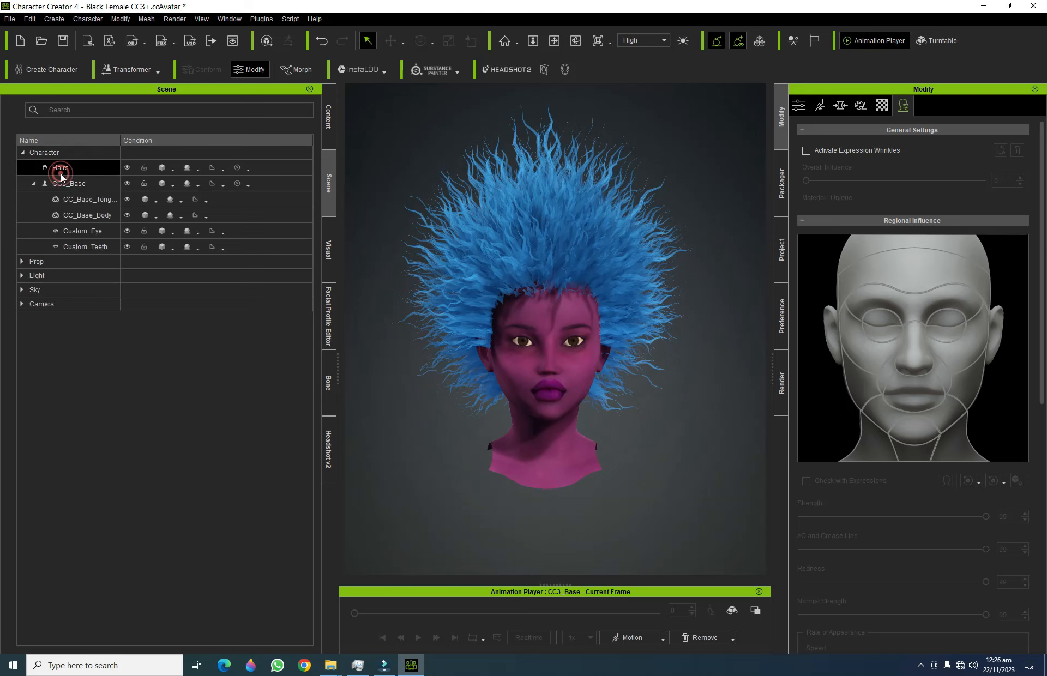
key(Delete)
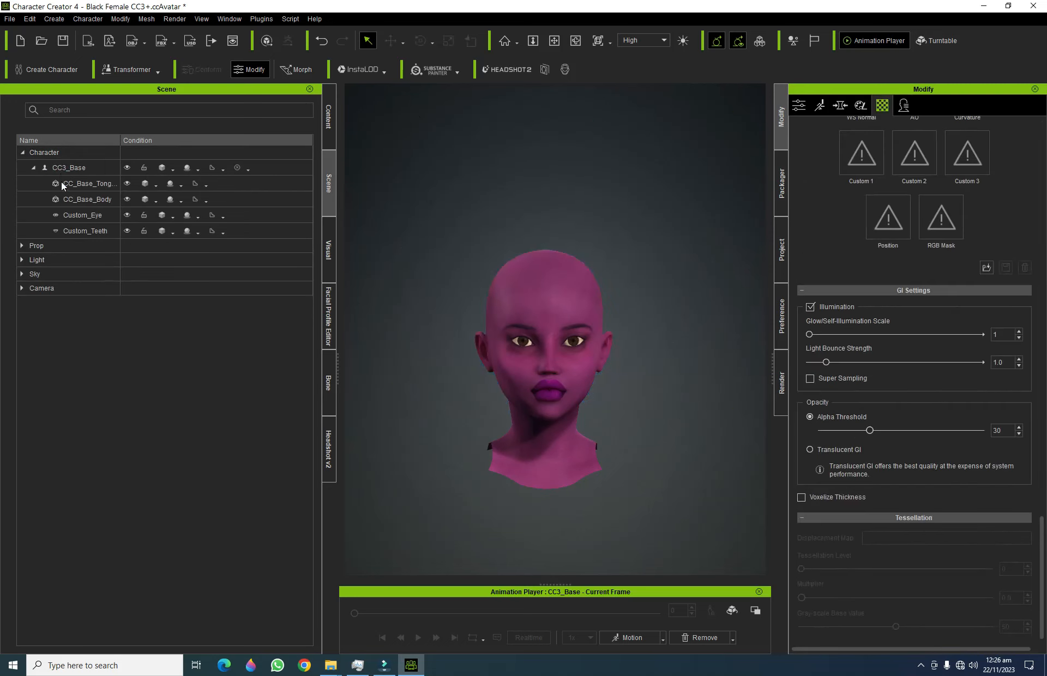
- Send the CC3_Base character meshes to ZBrush with GoZ, using the Create template and T-Pose
click(70, 152)
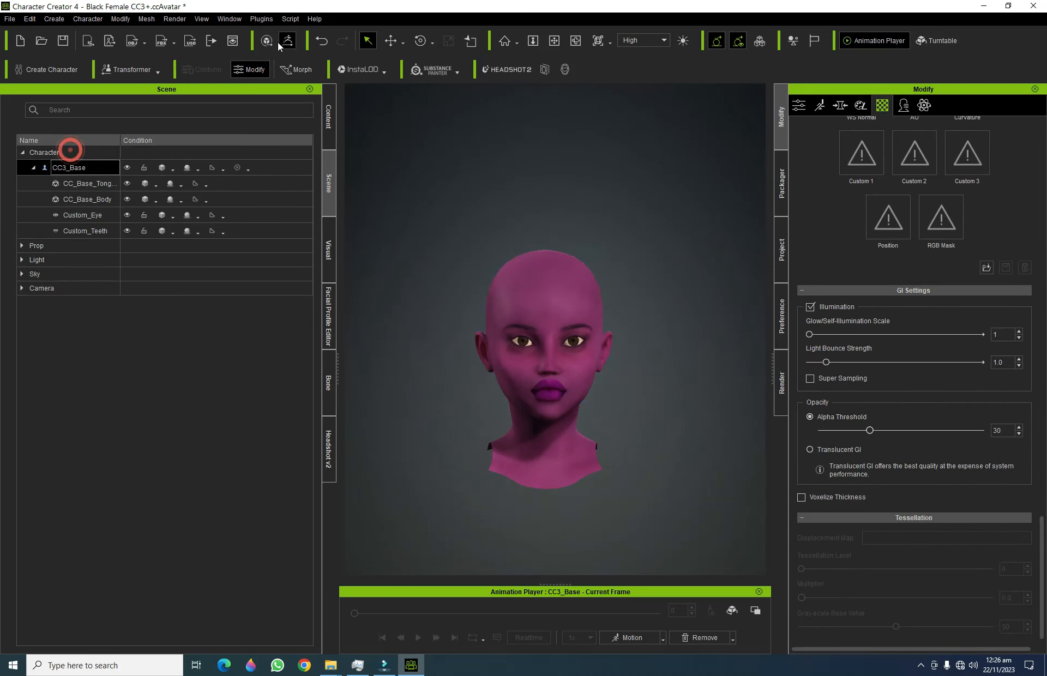
click(288, 40)
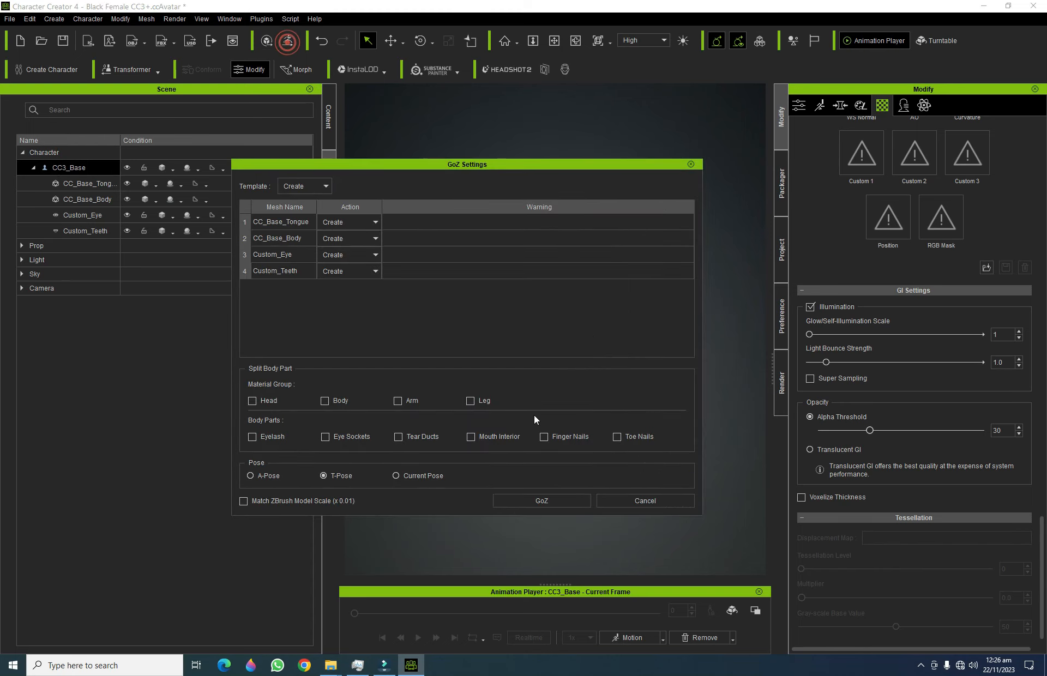
click(540, 501)
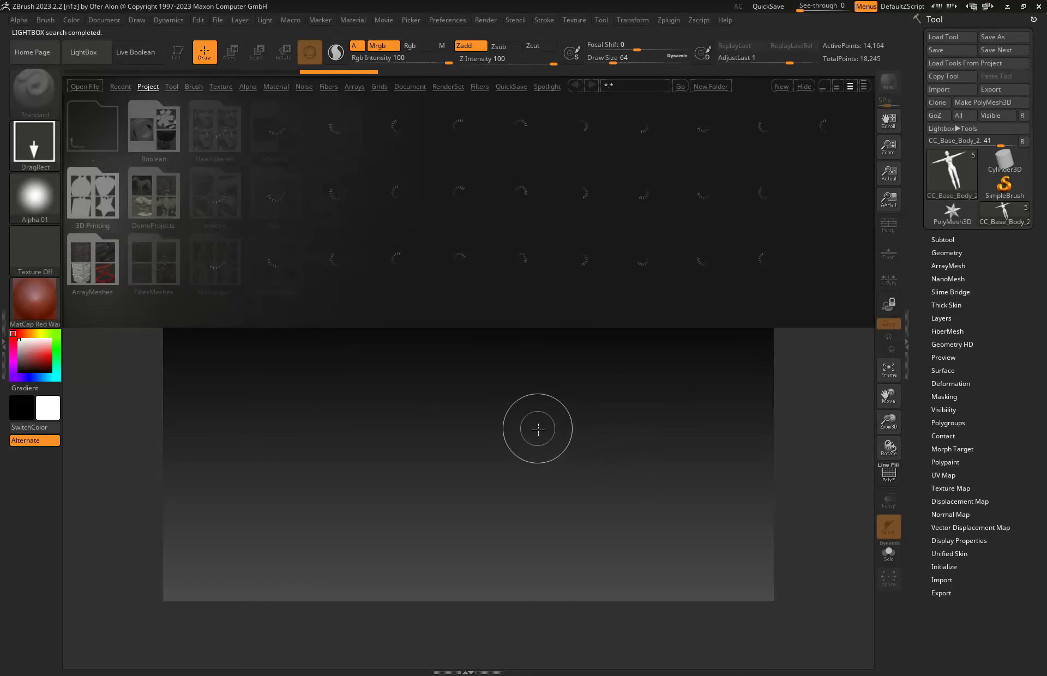
- In ZBrush, dismiss LightBox and place the imported body on the canvas in Edit mode, framing the whole figure
click(91, 57)
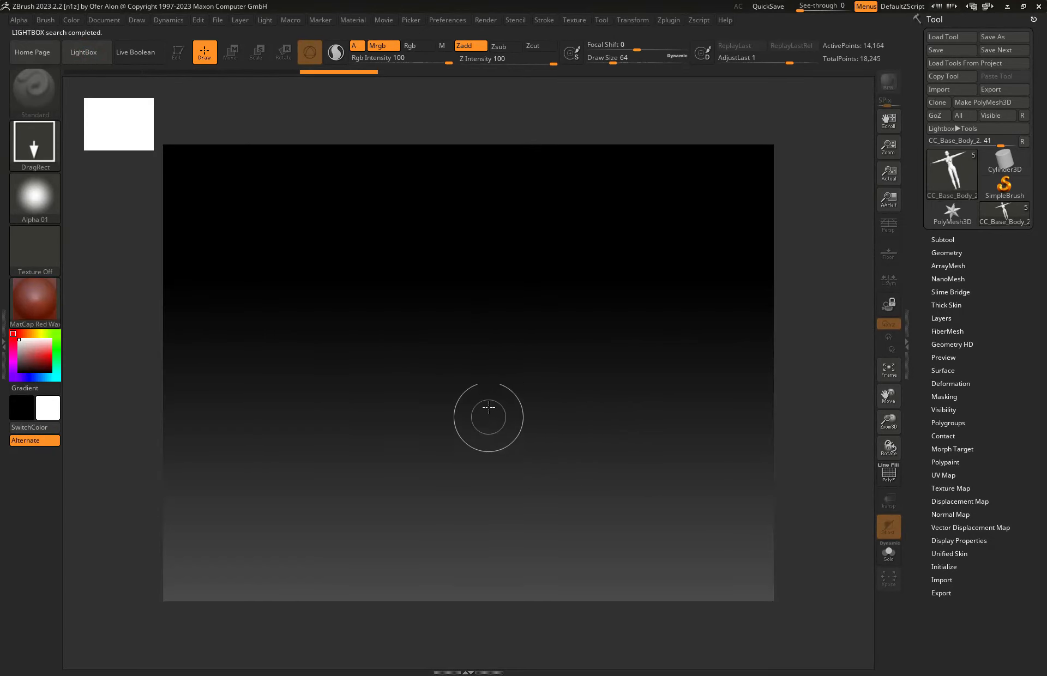
drag(486, 385, 486, 419)
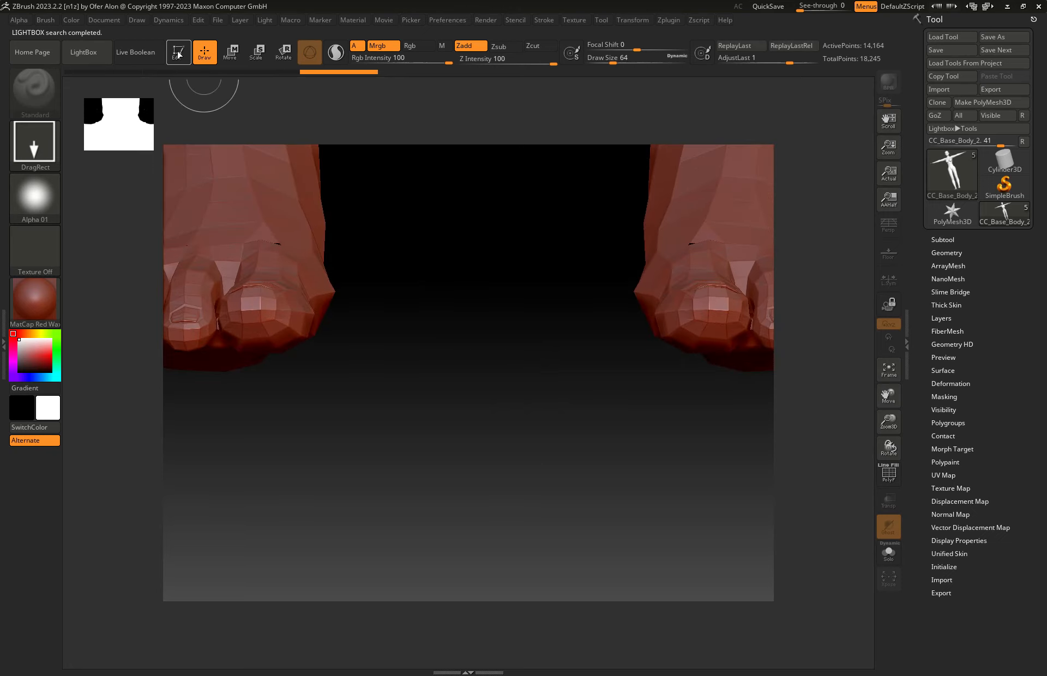
click(177, 53)
click(889, 370)
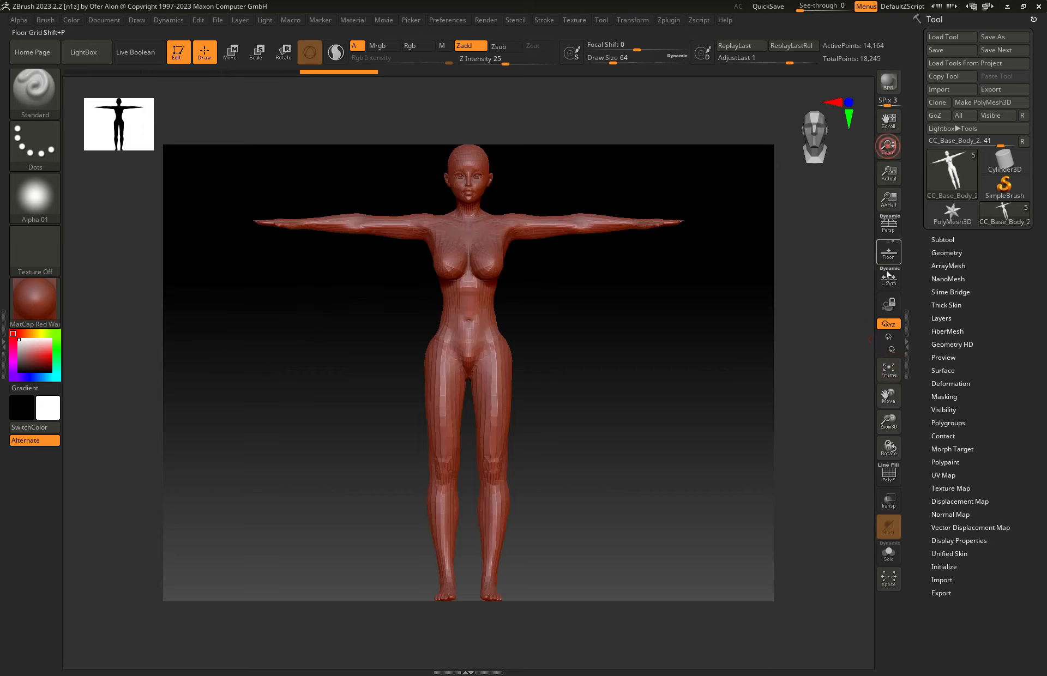
drag(889, 146, 892, 158)
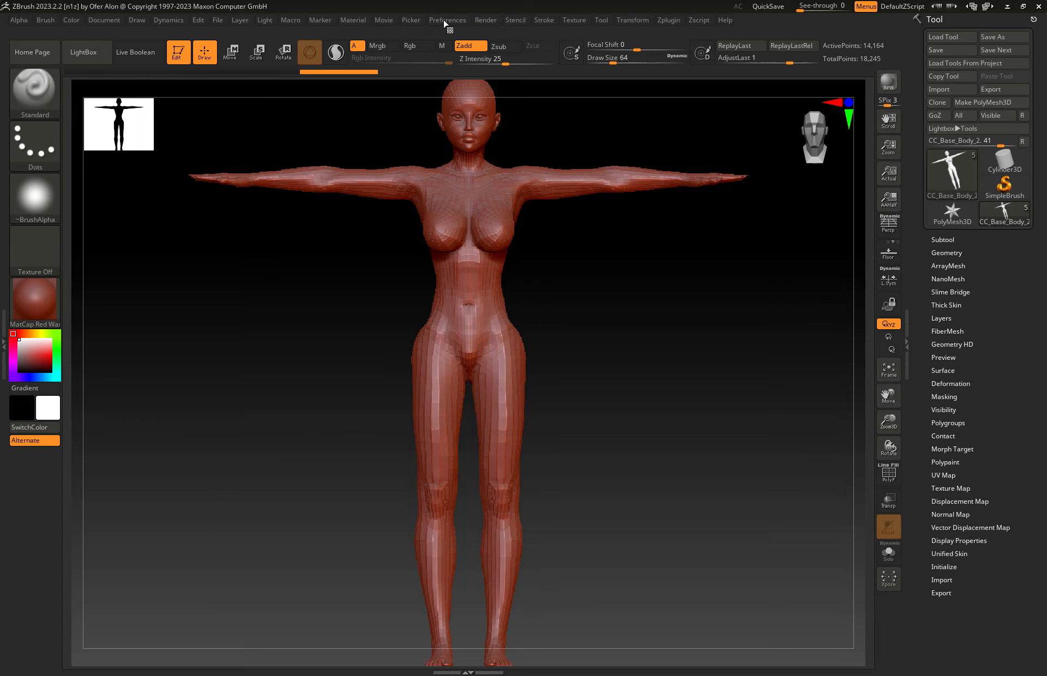
- In the drawing preferences, set the maximum brush size to 5000 and raise the dynamic brush scale
click(446, 20)
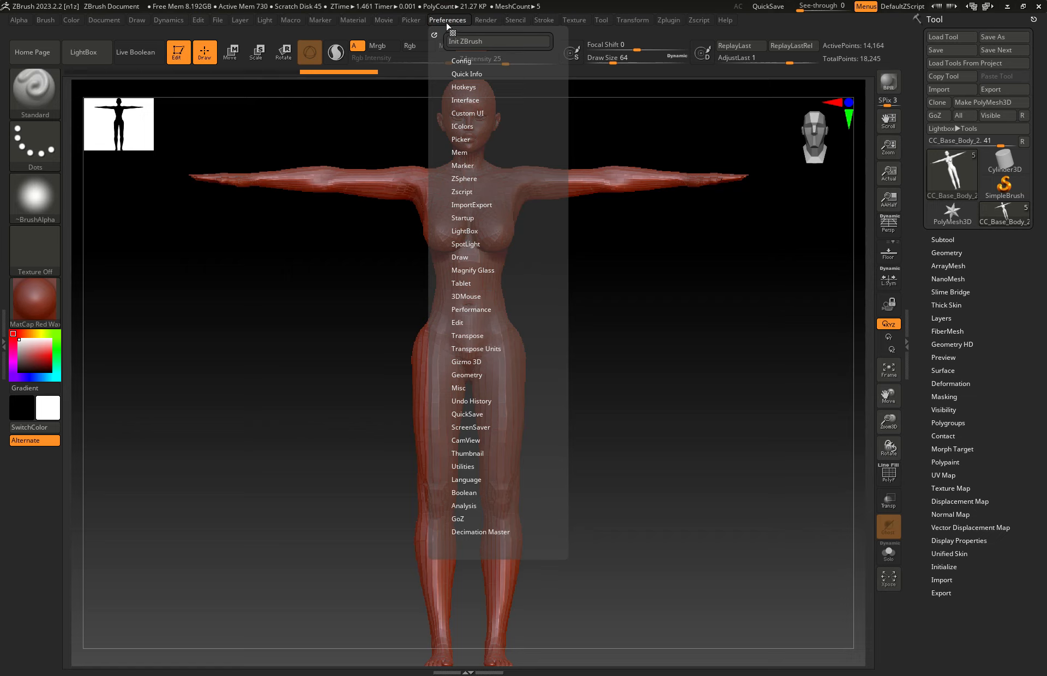
click(465, 258)
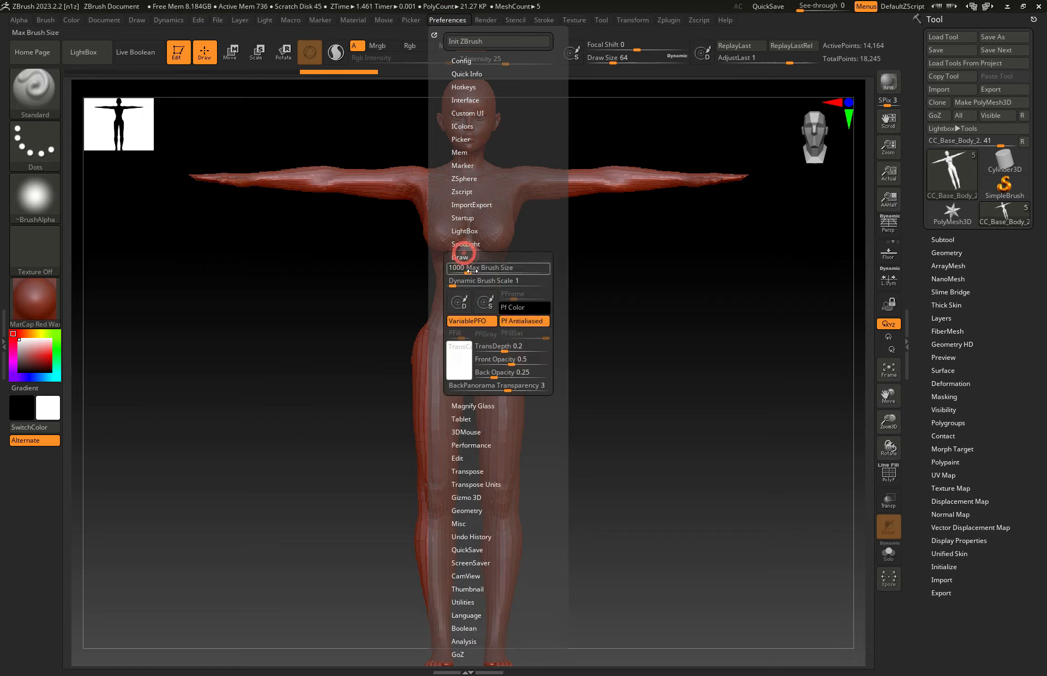
drag(553, 271, 553, 271)
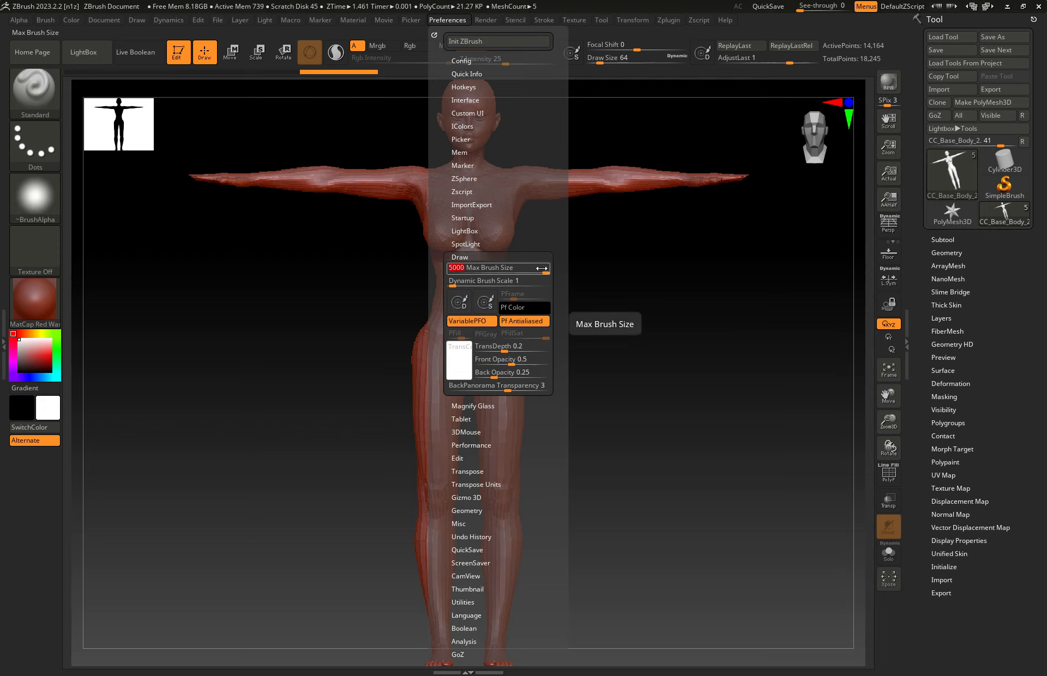
drag(451, 284, 496, 284)
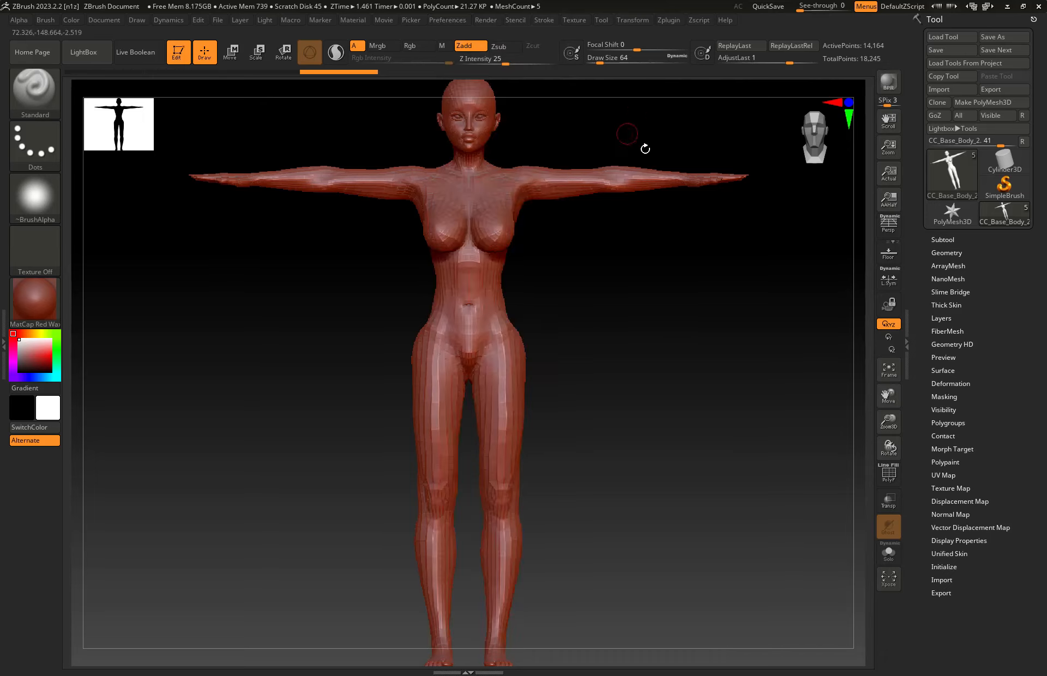
- Subdivide the body mesh two levels to smooth the head
mouse_move(505, 152)
alt+right_down()
mouse_move(501, 264)
mouse_move(489, 122)
mouse_move(484, 602)
alt+right_up()
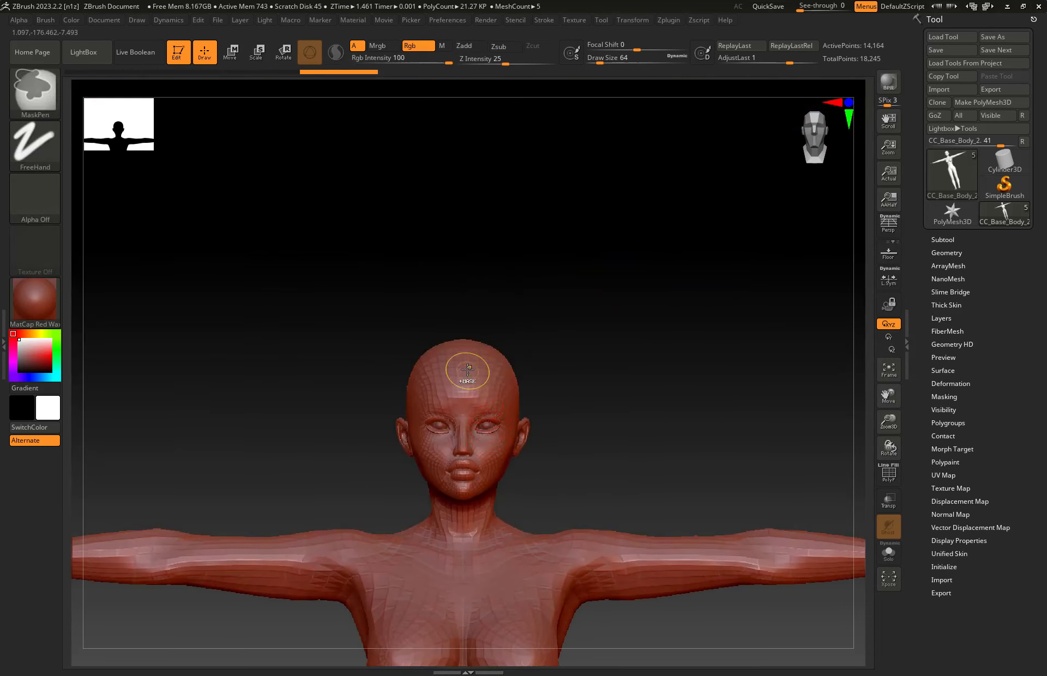
mouse_move(465, 372)
ctrl+right_down()
mouse_move(501, 492)
mouse_move(488, 479)
mouse_move(493, 344)
ctrl+right_up()
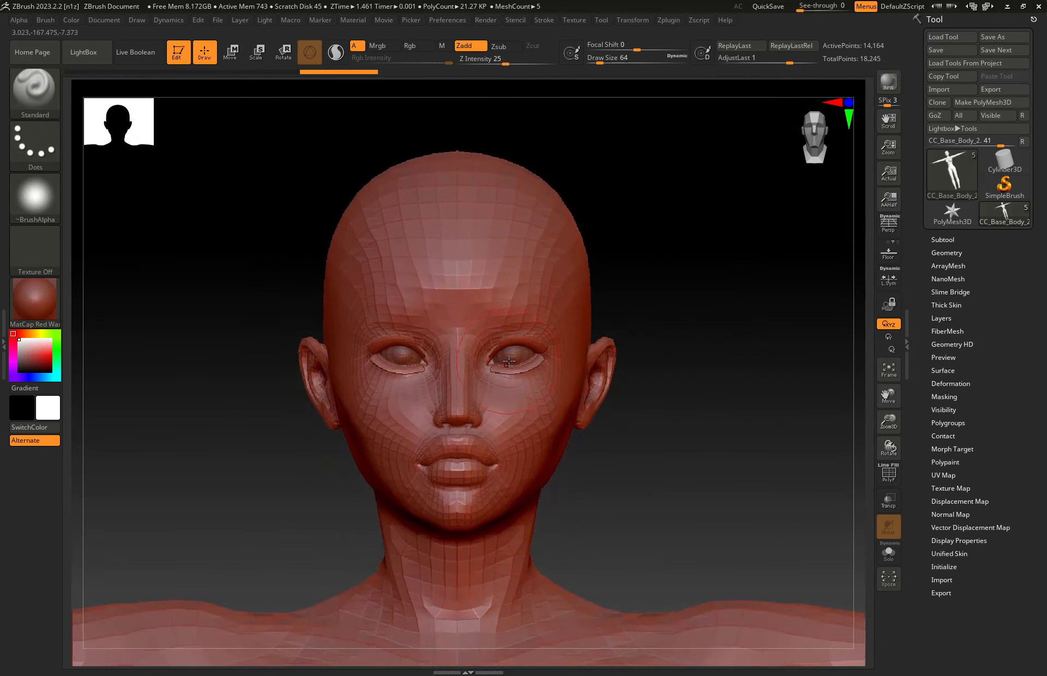
key(ctrl)
key(ctrl+d)
key(ctrl+d)
- With the head in side profile, set the brush Draw Size to about 48.7
right_drag(349, 340, 465, 346)
alt+right_drag(252, 310, 426, 310)
key(space)
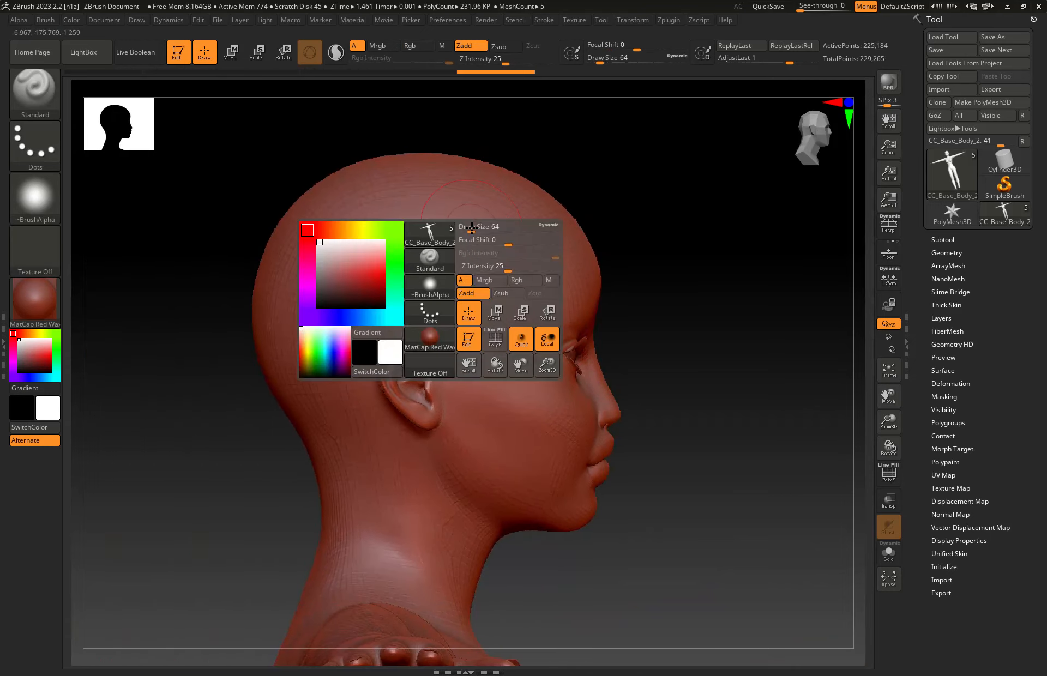
drag(478, 228, 469, 228)
key(space)
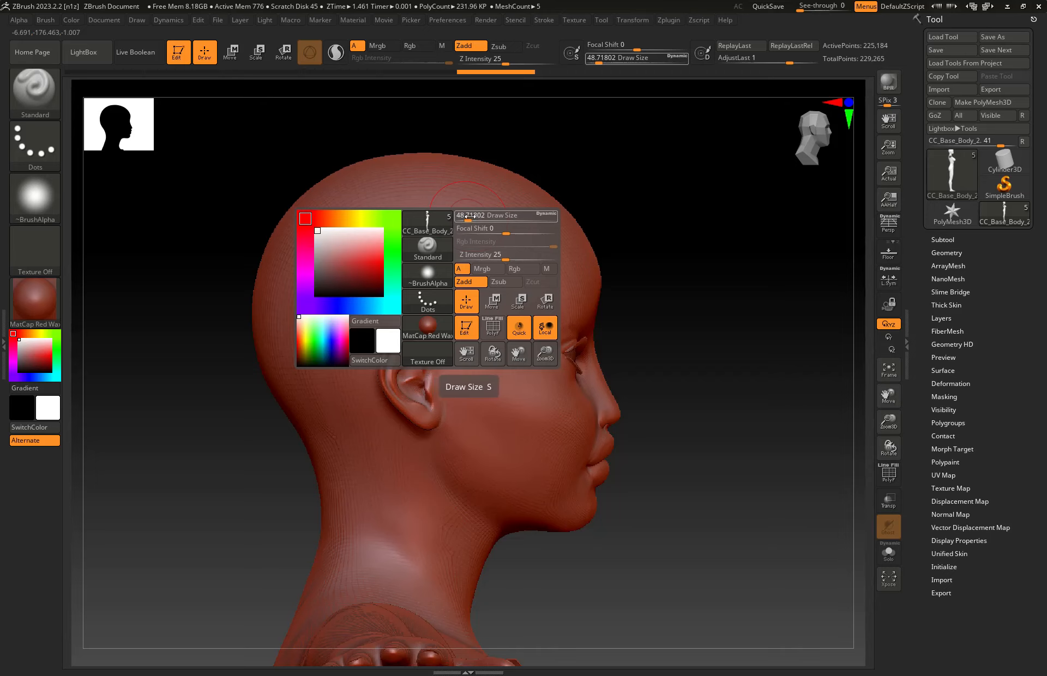
mouse_move(469, 217)
mouse_down()
mouse_move(488, 217)
mouse_move(469, 218)
mouse_up()
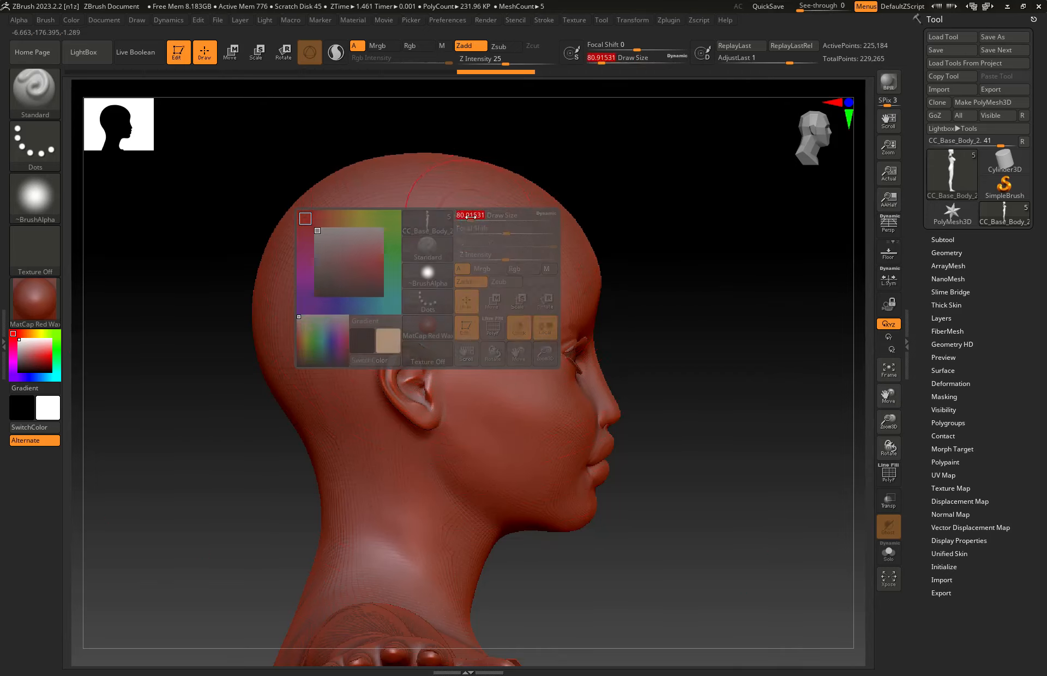
key(space)
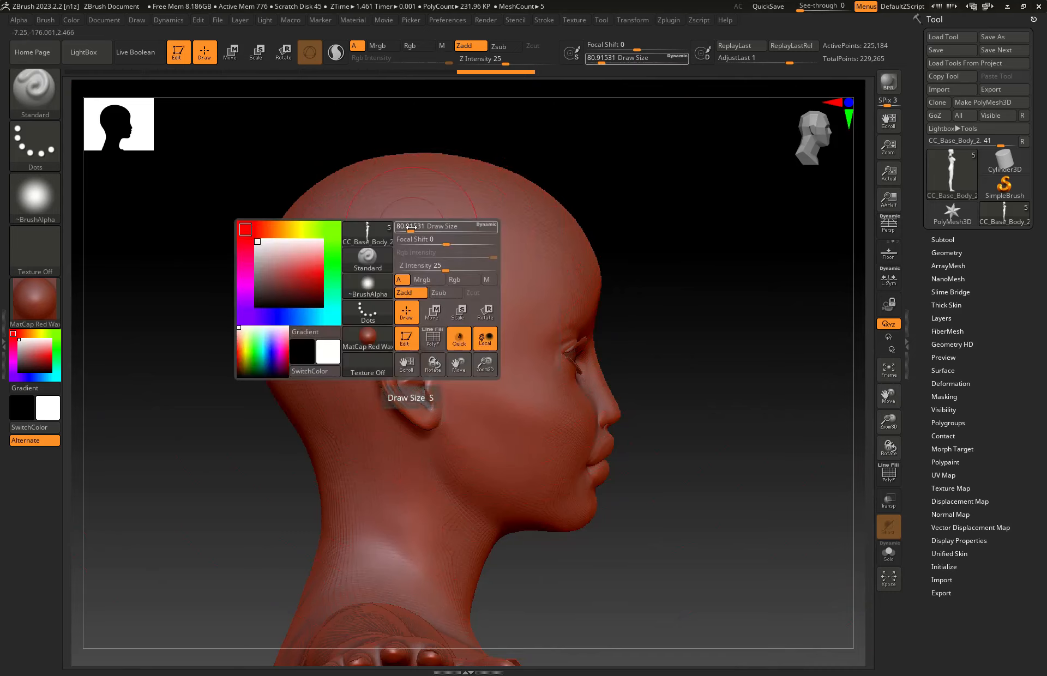
drag(412, 227, 409, 228)
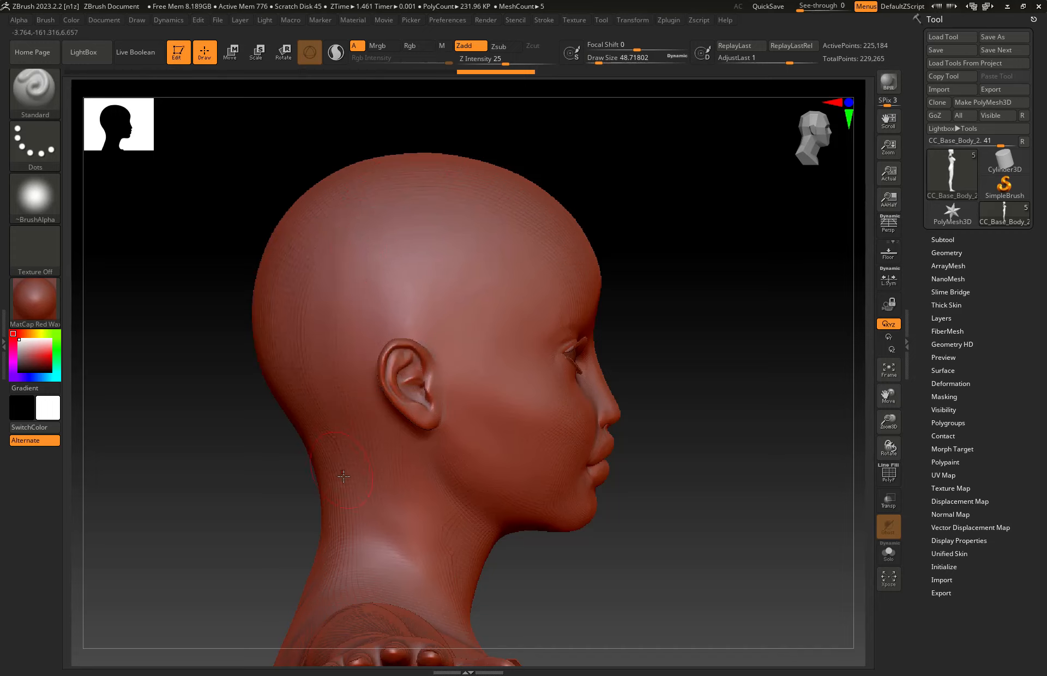
- Paint a mask over the side of the scalp from the nape up to the crown, behind the ear
key(ctrl)
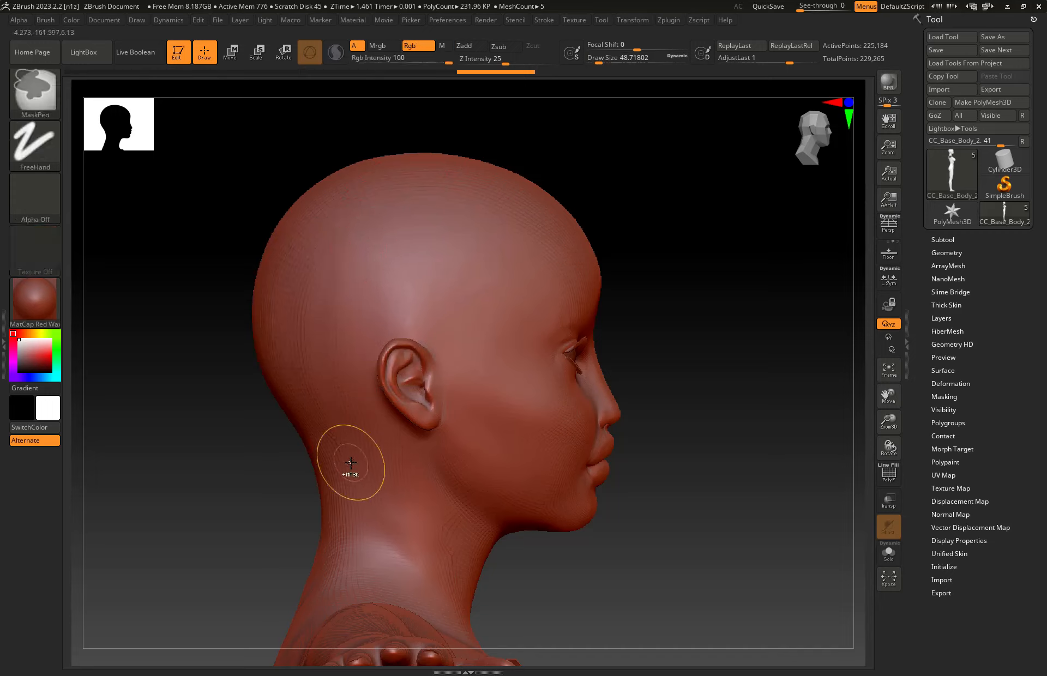
mouse_move(345, 460)
ctrl+mouse_down()
mouse_move(322, 382)
mouse_move(350, 180)
mouse_move(535, 223)
mouse_move(311, 296)
mouse_move(505, 183)
mouse_move(329, 175)
ctrl+mouse_up()
mouse_move(279, 210)
ctrl+mouse_down()
mouse_move(289, 251)
mouse_move(250, 282)
mouse_move(264, 355)
mouse_move(322, 456)
mouse_move(330, 301)
mouse_move(537, 197)
mouse_move(370, 311)
mouse_move(344, 360)
mouse_move(358, 423)
mouse_move(353, 466)
mouse_move(303, 511)
mouse_move(371, 502)
ctrl+mouse_up()
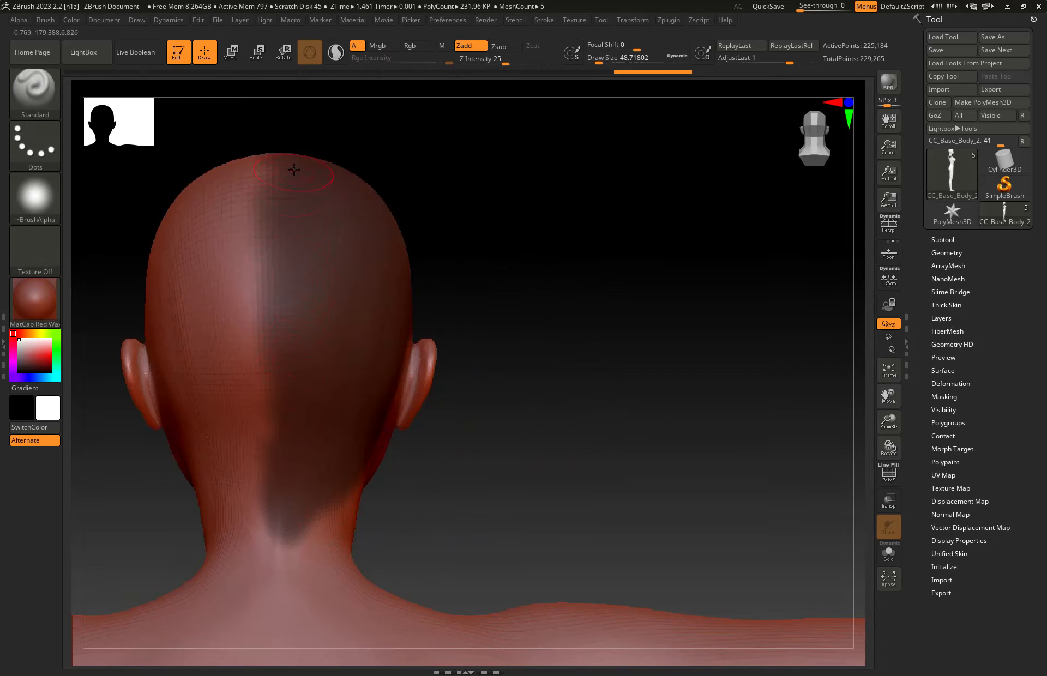
- Paint the mask across the top front of the head to form an even hairline above the forehead
right_drag(370, 264, 240, 275)
right_drag(537, 295, 574, 314)
mouse_move(259, 221)
right_down()
mouse_move(329, 219)
mouse_move(253, 248)
mouse_move(346, 288)
mouse_move(246, 196)
mouse_move(327, 227)
mouse_move(316, 186)
mouse_move(306, 225)
mouse_move(276, 237)
mouse_move(460, 274)
mouse_move(464, 256)
mouse_move(525, 350)
mouse_move(526, 423)
right_up()
ctrl+right_drag(526, 352, 500, 296)
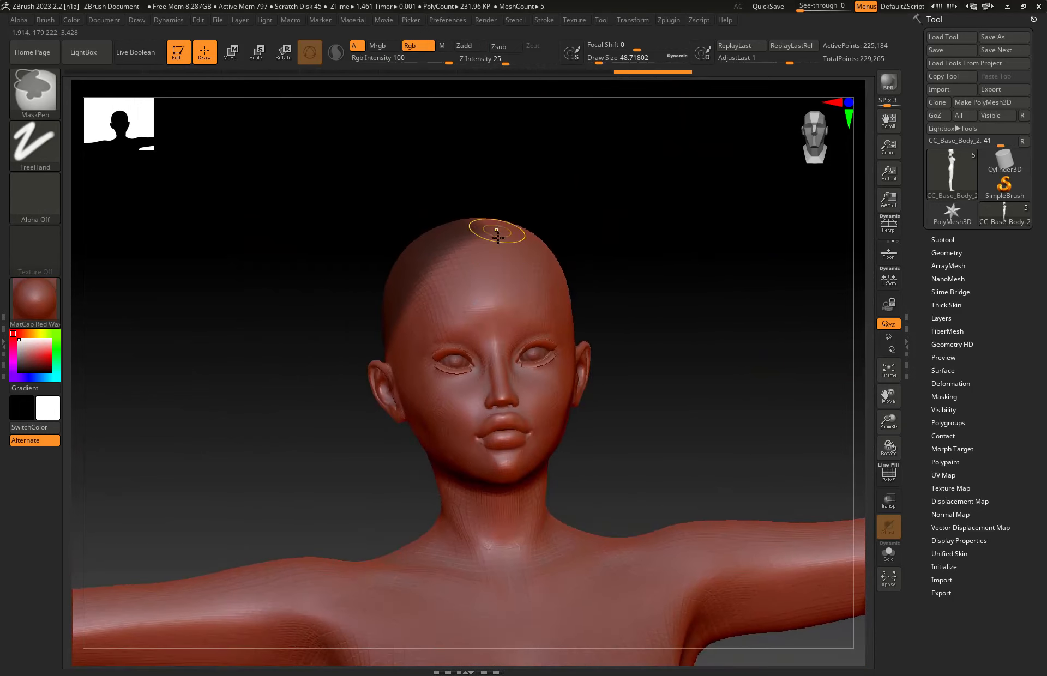
ctrl+right_drag(496, 232, 516, 319)
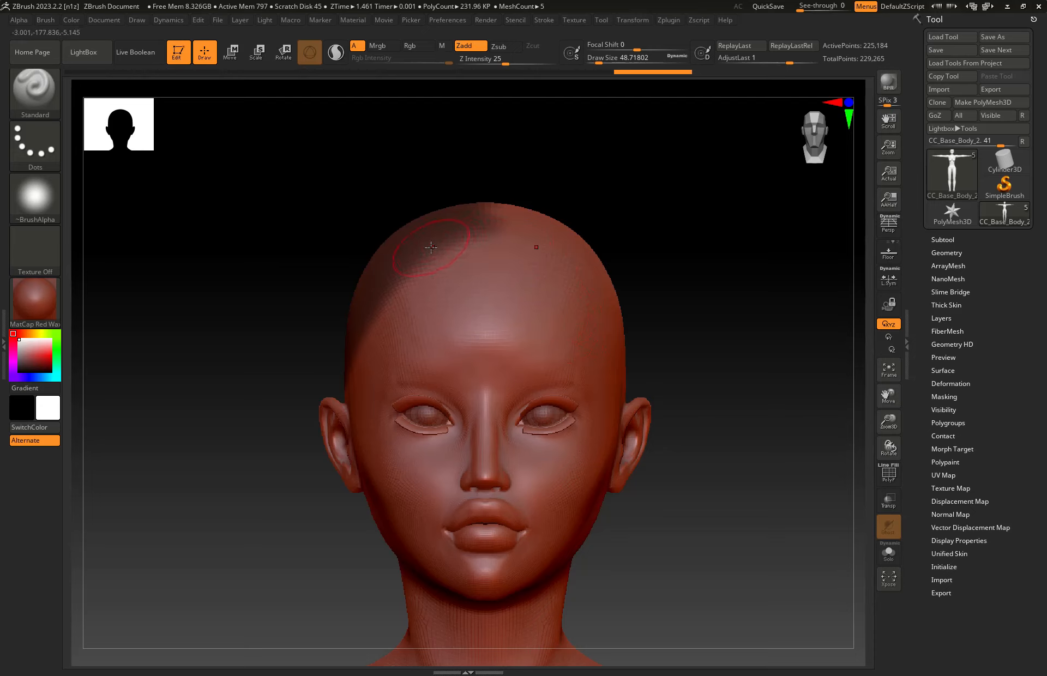
mouse_move(481, 230)
ctrl+mouse_down()
mouse_move(457, 230)
mouse_move(540, 231)
mouse_move(489, 211)
mouse_move(395, 230)
ctrl+mouse_up()
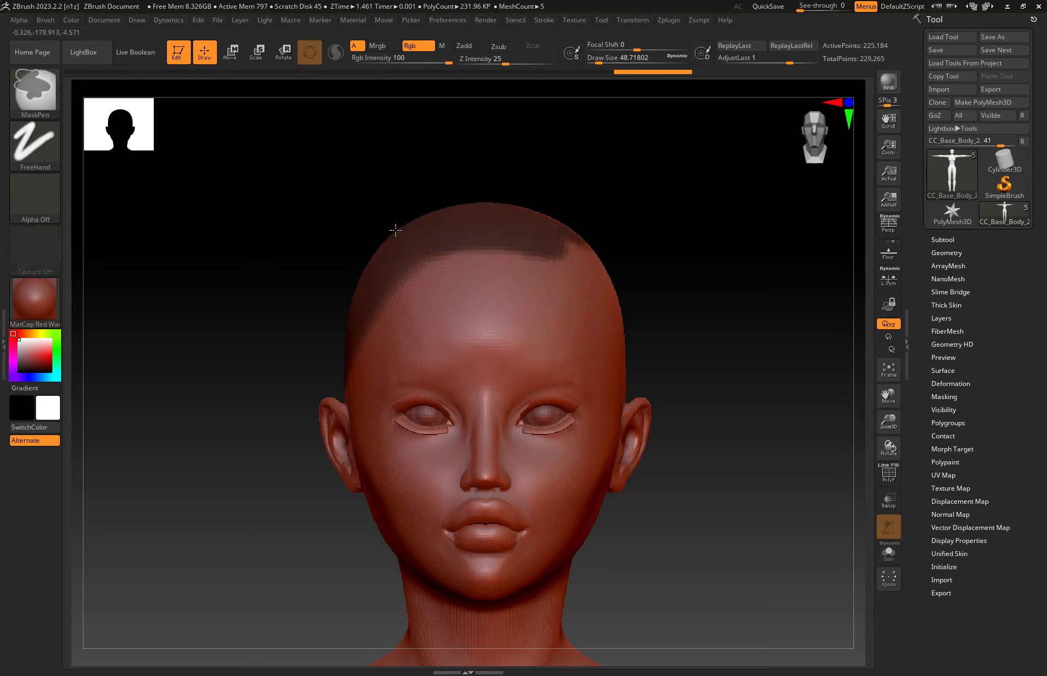
mouse_move(357, 278)
ctrl+mouse_down()
mouse_move(336, 339)
mouse_move(437, 251)
mouse_move(502, 248)
ctrl+mouse_up()
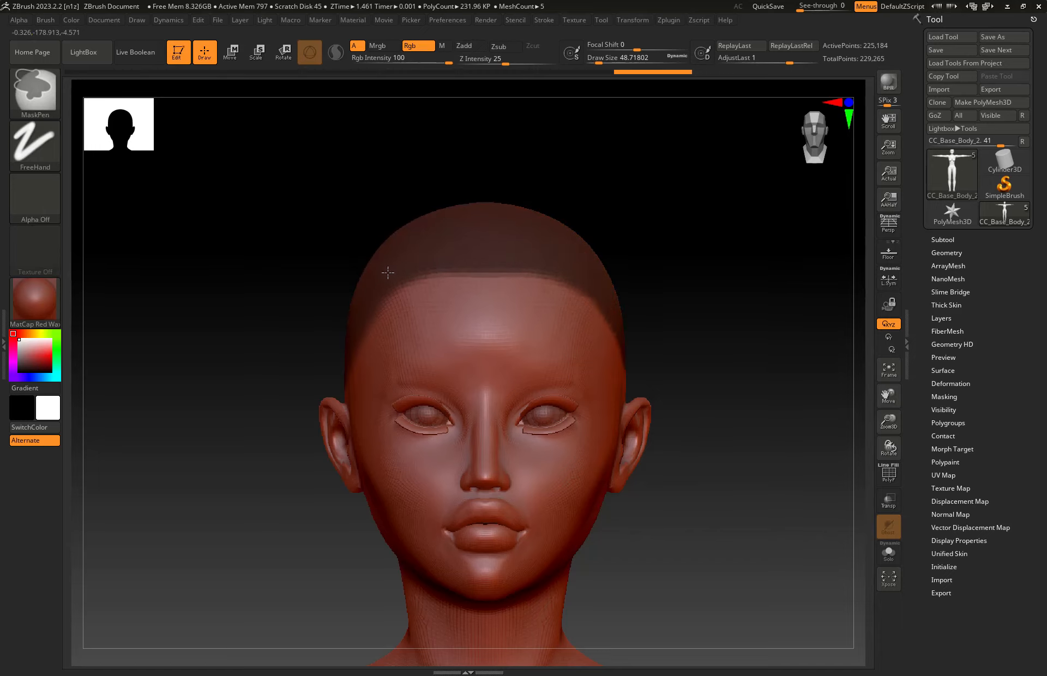
- Fill in the scalp mask across the back of the head and check its coverage from the side
shift+right_drag(374, 304, 457, 308)
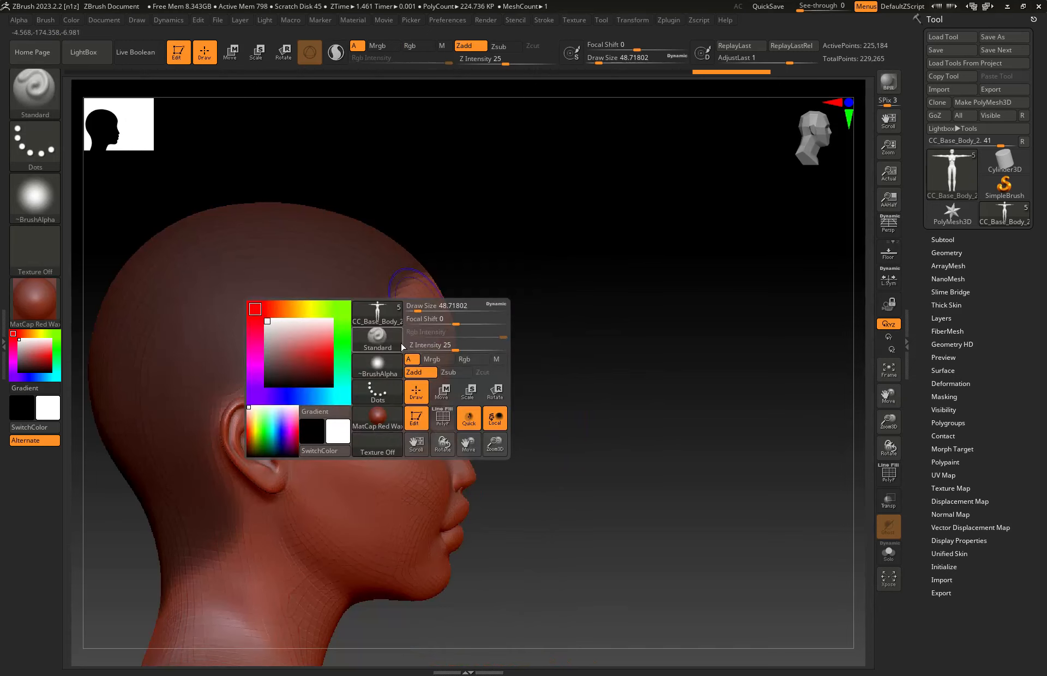
mouse_move(336, 354)
alt+right_down()
mouse_move(429, 291)
mouse_move(479, 240)
alt+right_up()
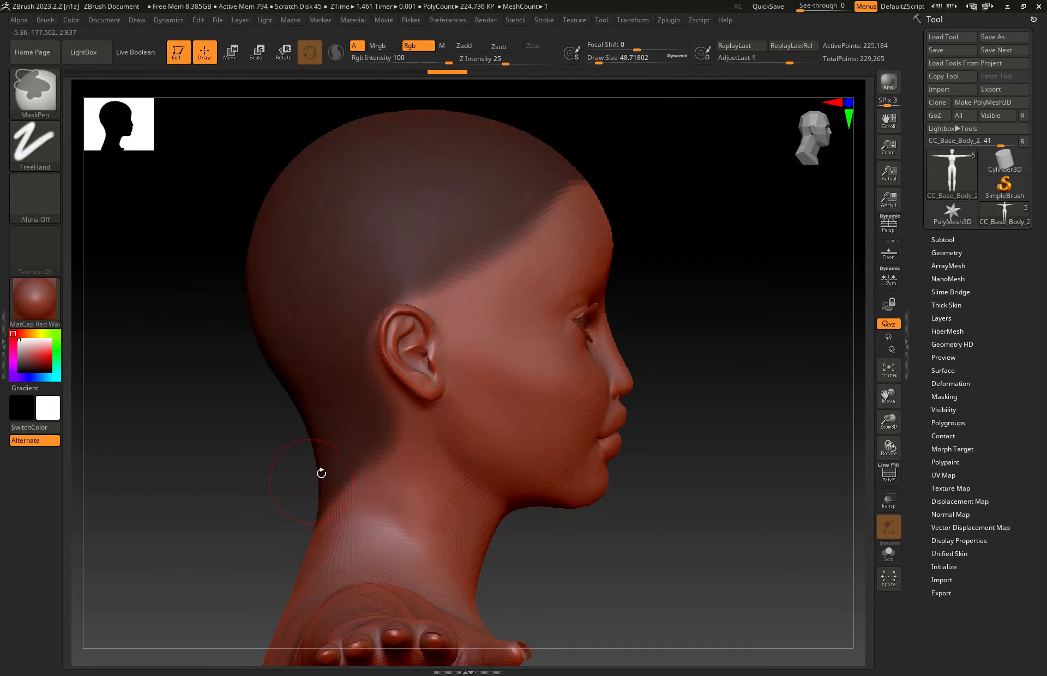
mouse_move(386, 449)
right_down()
mouse_move(374, 417)
mouse_move(446, 417)
mouse_move(351, 428)
right_up()
mouse_move(347, 305)
ctrl+mouse_down()
mouse_move(344, 248)
mouse_move(313, 327)
mouse_move(343, 252)
mouse_move(370, 431)
mouse_move(339, 274)
mouse_move(307, 380)
ctrl+mouse_up()
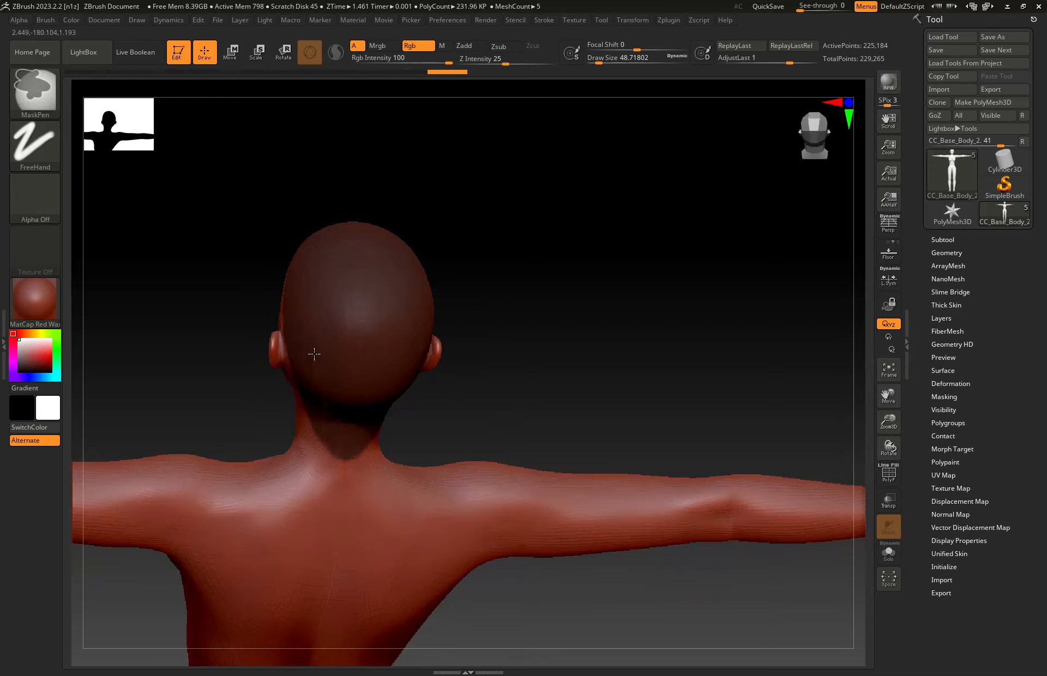
right_drag(369, 400, 354, 338)
mouse_move(479, 347)
right_down()
mouse_move(457, 346)
mouse_move(512, 314)
right_up()
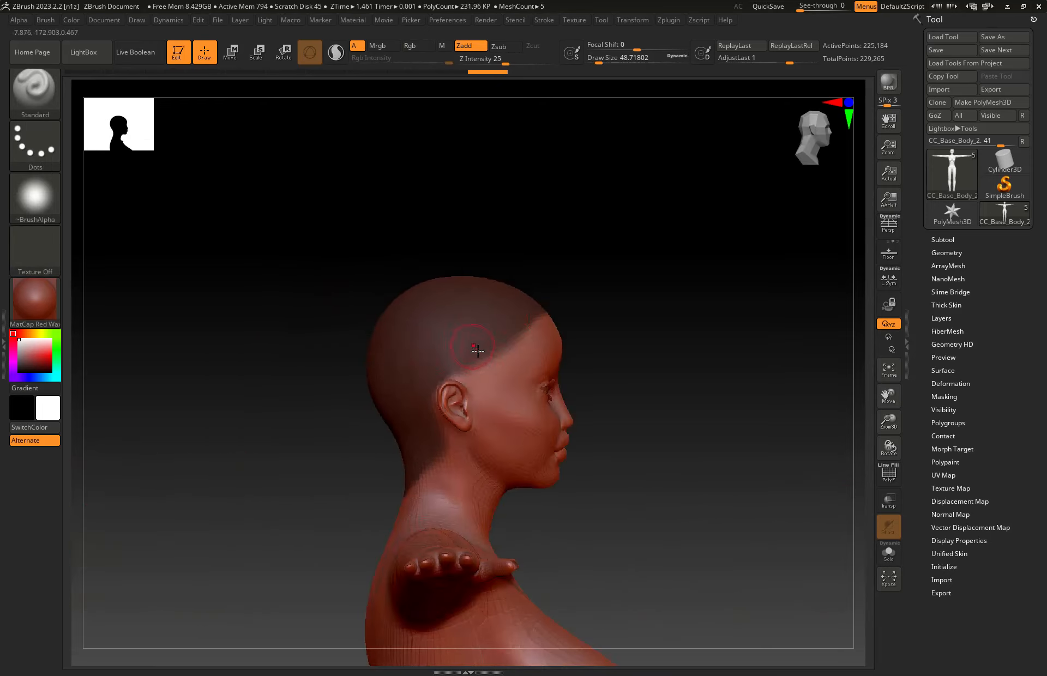
- Reduce the brush Draw Size to about 28.9 and mask a sideburn in front of the ear and the scalp around and behind it
ctrl+right_drag(477, 351, 476, 306)
key(space)
mouse_move(483, 256)
mouse_down()
mouse_move(445, 335)
mouse_move(455, 360)
mouse_up()
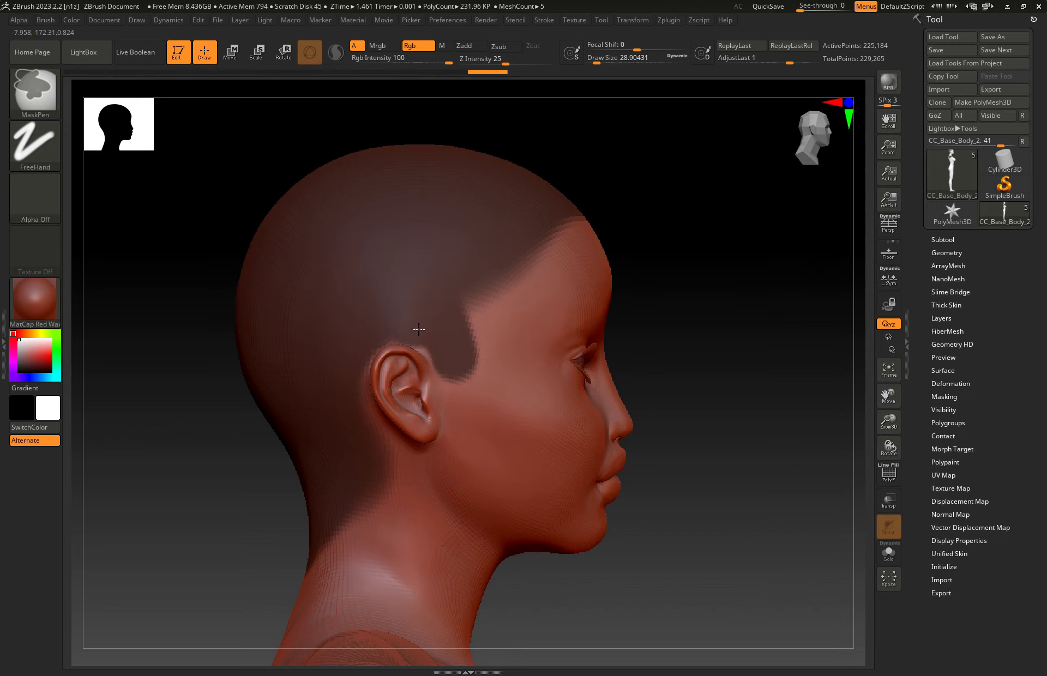
mouse_move(458, 364)
ctrl+mouse_down()
mouse_move(503, 263)
mouse_move(516, 275)
ctrl+mouse_up()
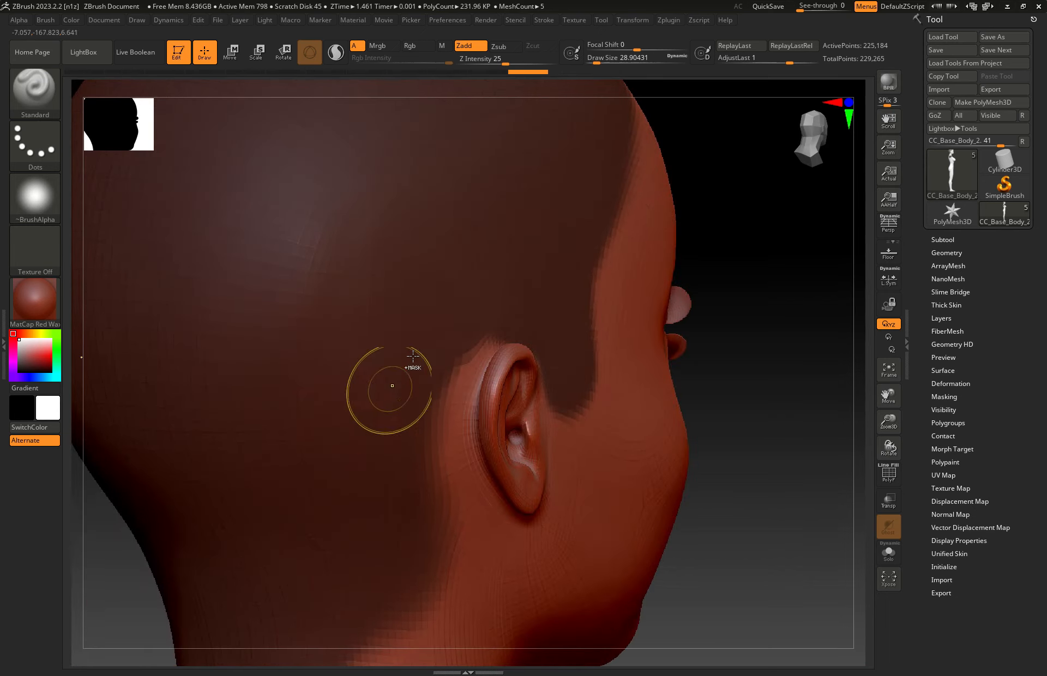
mouse_move(440, 326)
ctrl+mouse_down()
mouse_move(433, 526)
mouse_move(373, 607)
mouse_move(315, 652)
ctrl+mouse_up()
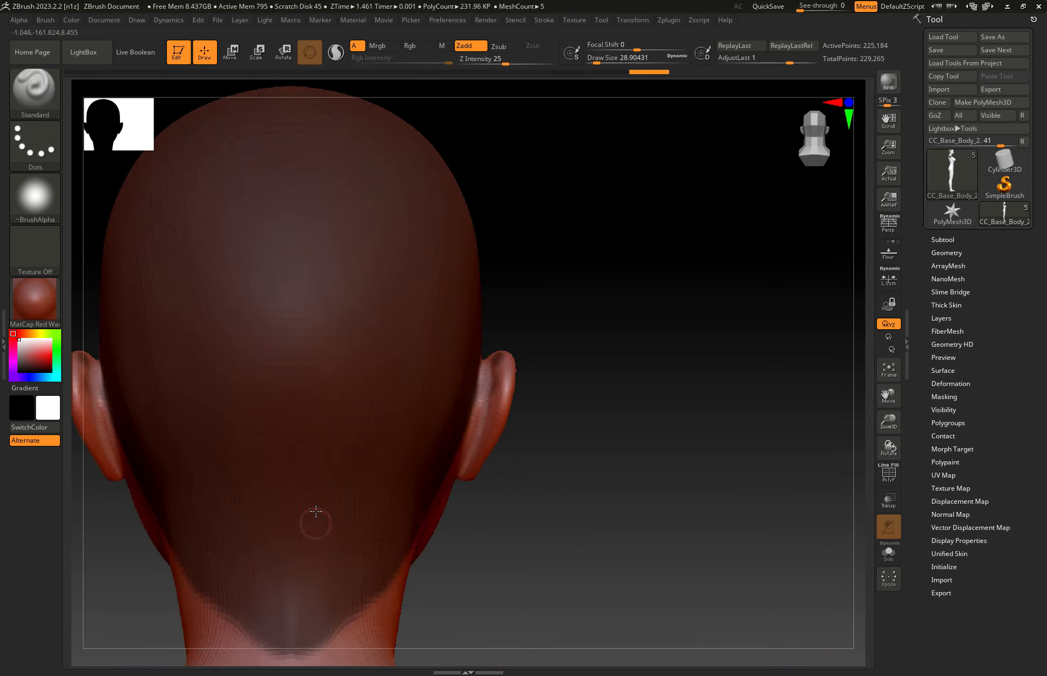
- Erase the pointed tip of the mask at the nape and even out the hairline across the back of the neck
mouse_move(318, 522)
ctrl+right_down()
mouse_move(320, 477)
mouse_move(322, 518)
mouse_move(306, 451)
mouse_move(318, 467)
ctrl+right_up()
key(ctrl)
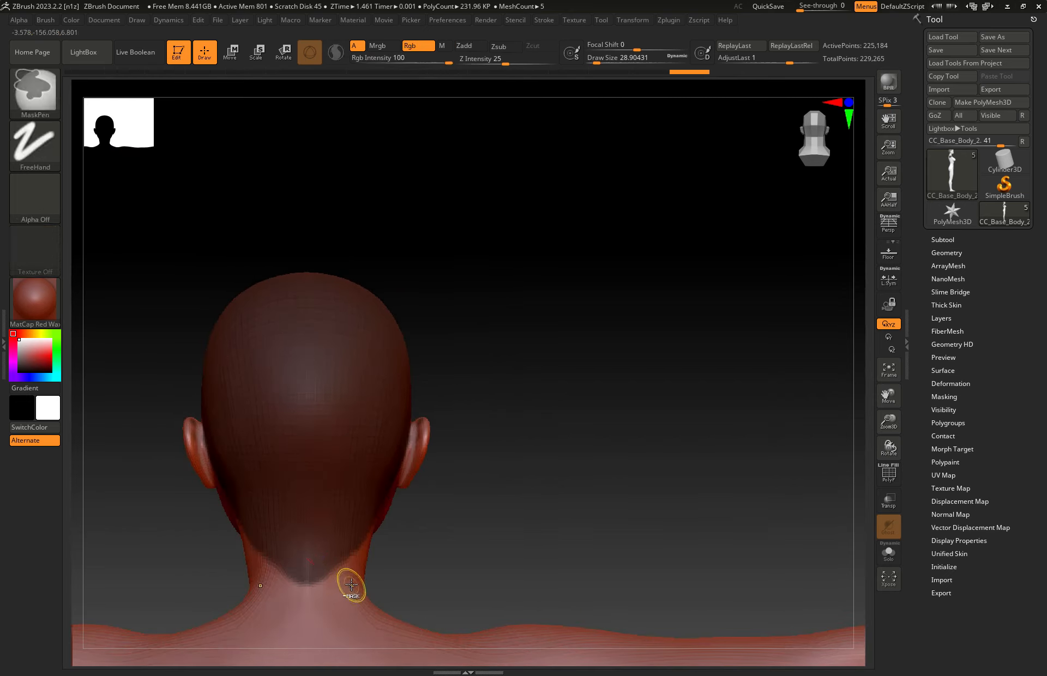
mouse_move(349, 573)
ctrl+alt+mouse_down()
mouse_move(342, 566)
mouse_move(306, 581)
mouse_move(353, 567)
mouse_move(306, 559)
ctrl+alt+mouse_up()
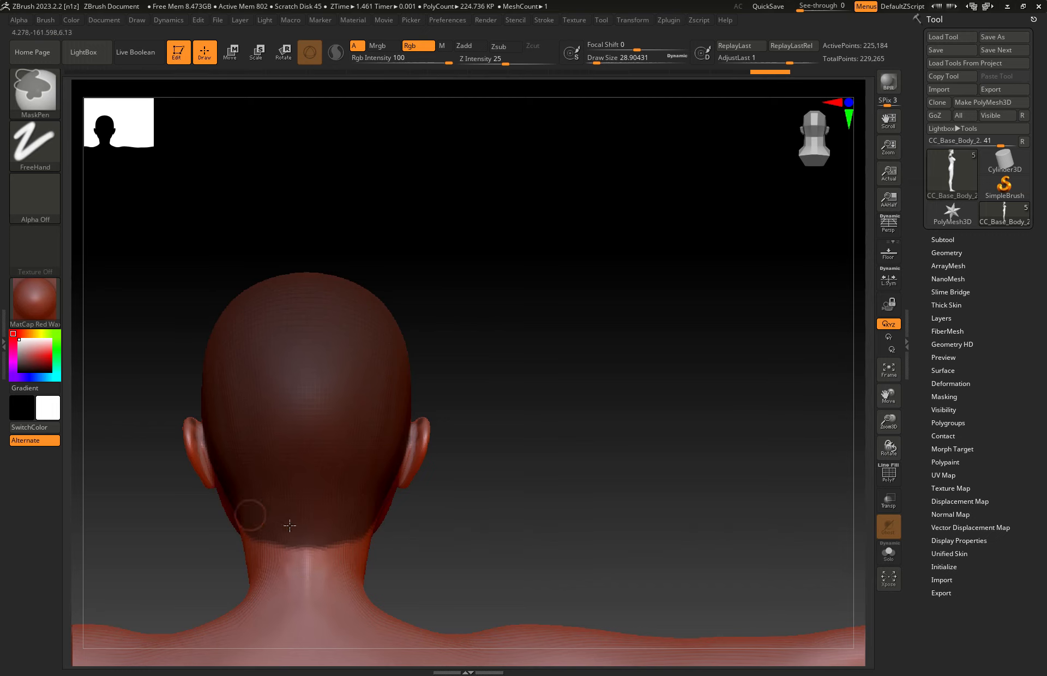
mouse_move(325, 536)
ctrl+mouse_down()
mouse_move(277, 534)
mouse_move(306, 537)
ctrl+mouse_up()
shift+drag(375, 552, 338, 556)
mouse_move(328, 370)
ctrl+right_down()
mouse_move(345, 441)
mouse_move(388, 381)
mouse_move(386, 311)
ctrl+right_up()
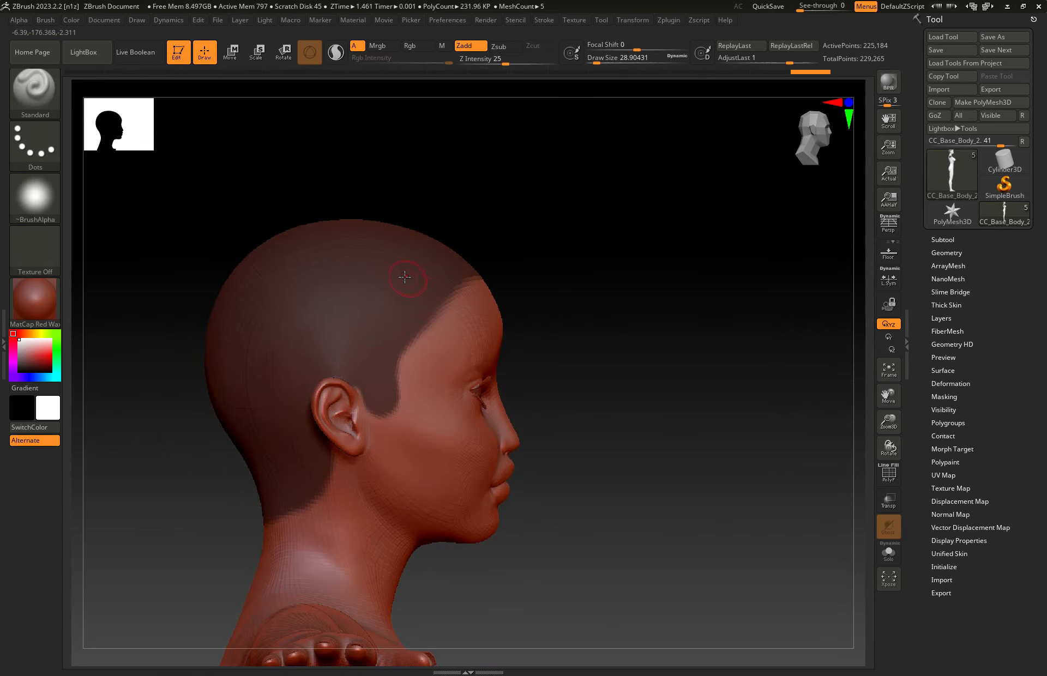
- Generate a FiberMesh preview on the masked scalp and inspect the fibers from the side and front
scroll(1045, 365, down, 2)
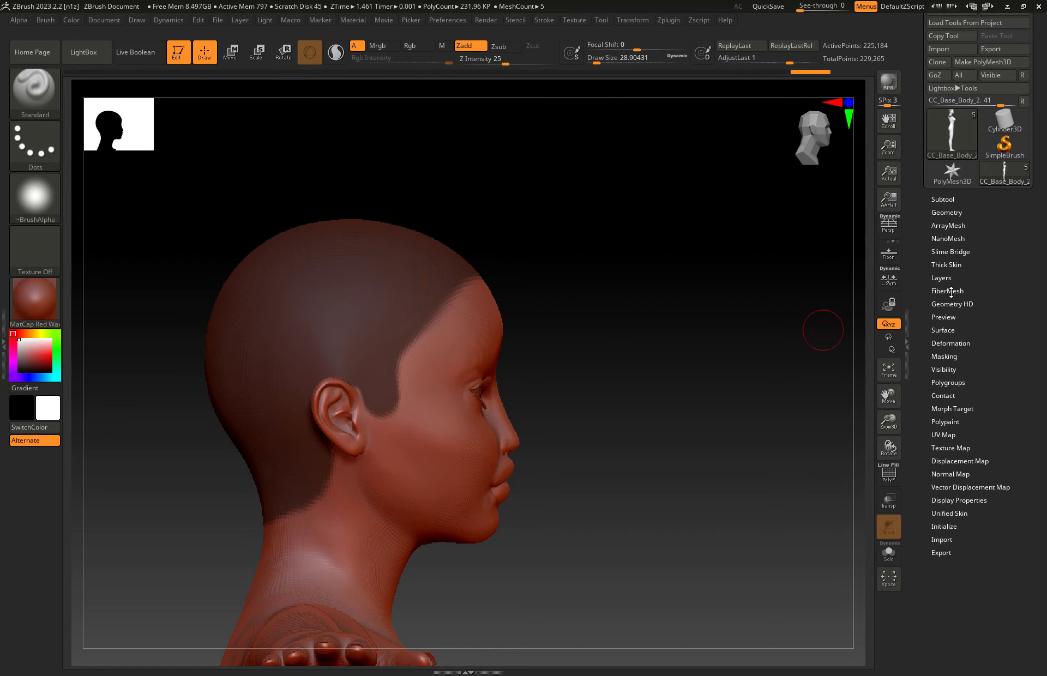
scroll(1000, 316, up, 1)
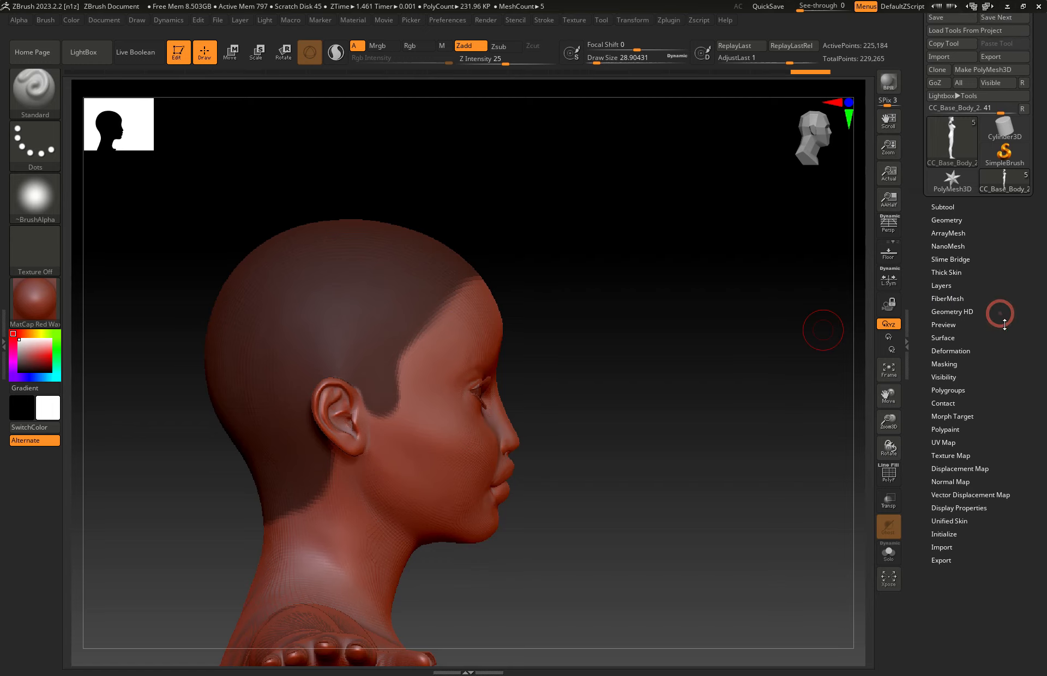
click(949, 309)
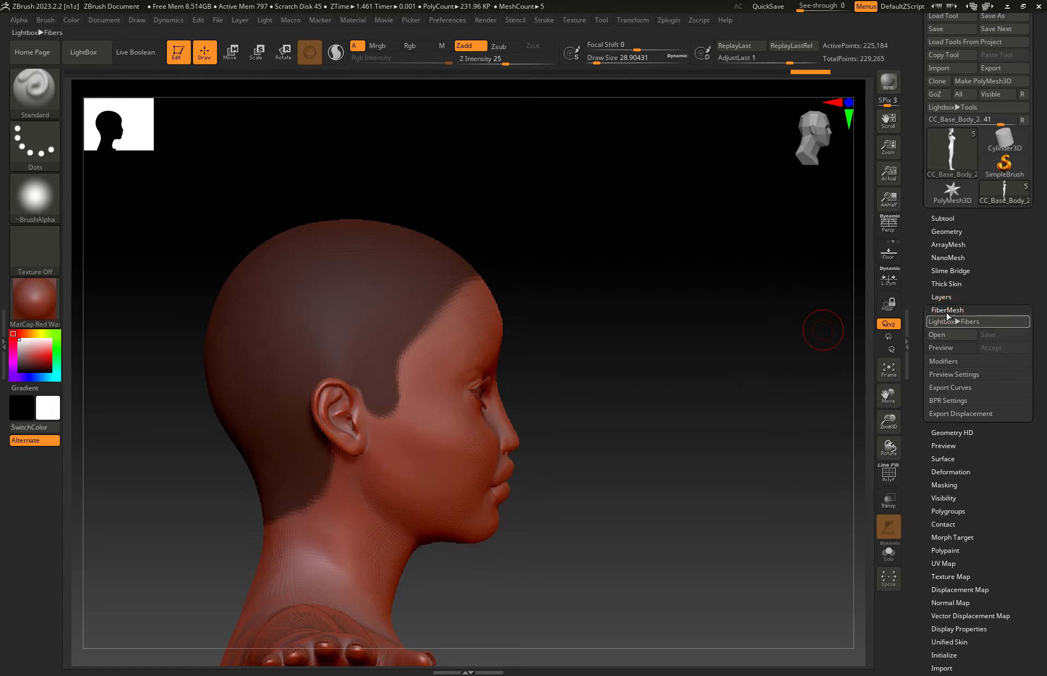
click(953, 352)
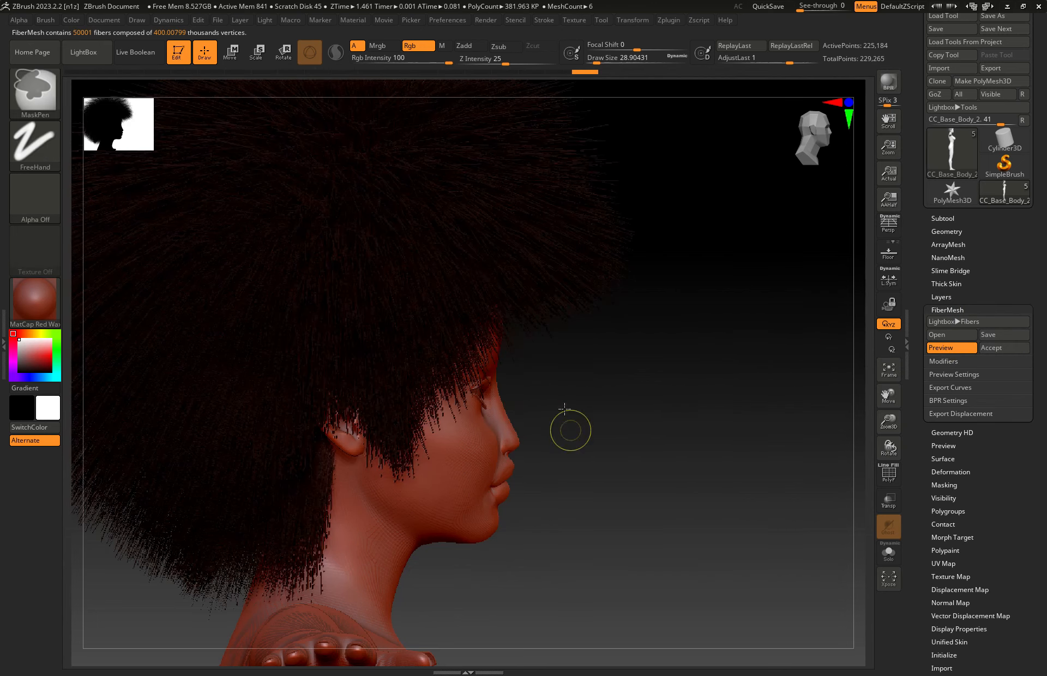
ctrl+right_drag(569, 430, 654, 369)
right_click(612, 444)
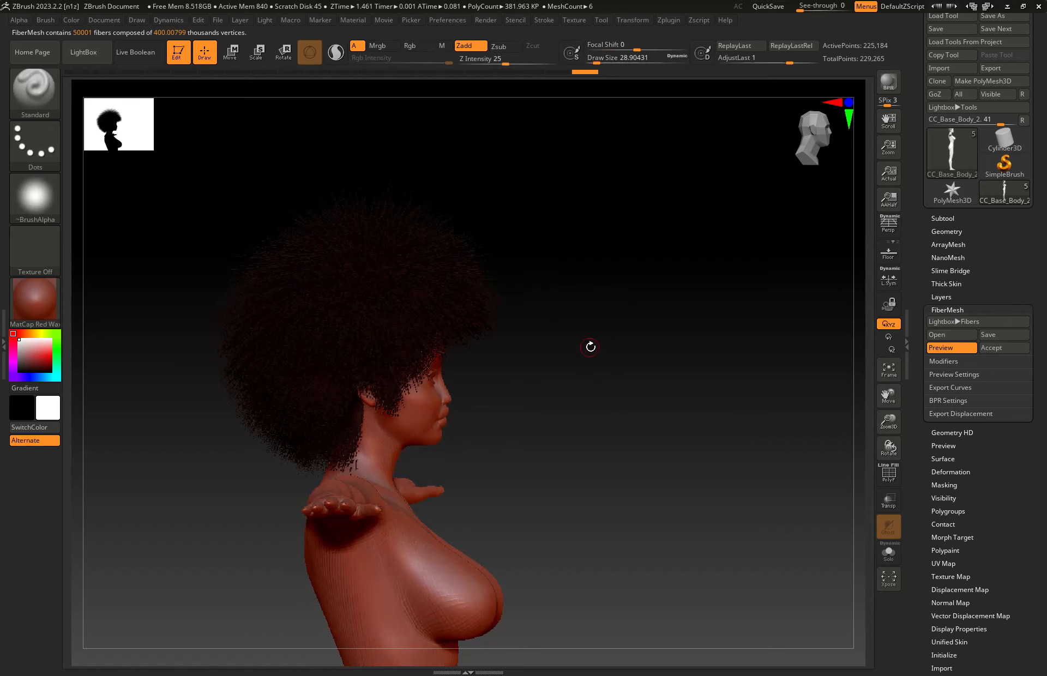
drag(591, 347, 524, 365)
ctrl+right_drag(523, 304, 524, 353)
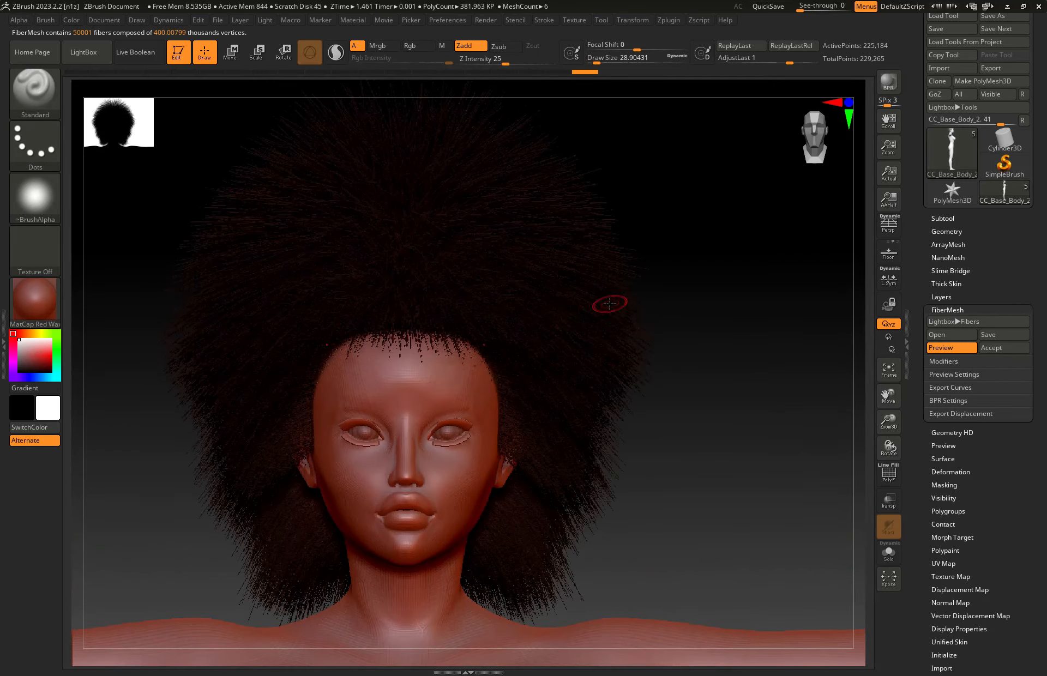
- Show the FiberMesh modifiers and apply the WaveHair.ZFP fiber preset from the Fibers library
click(943, 361)
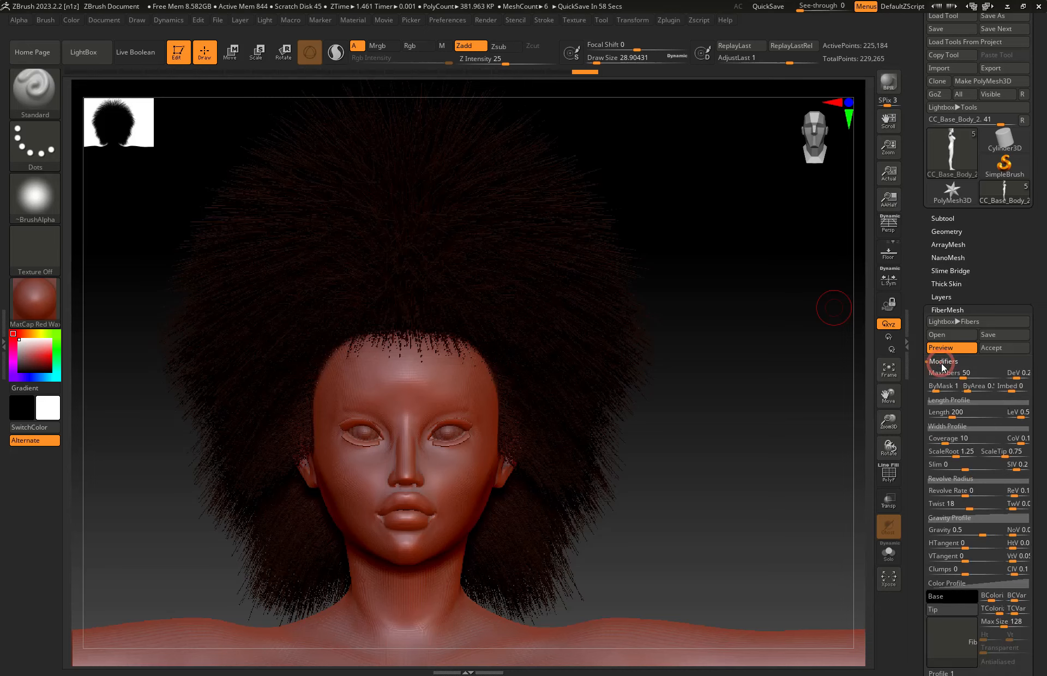
drag(1045, 405, 1045, 370)
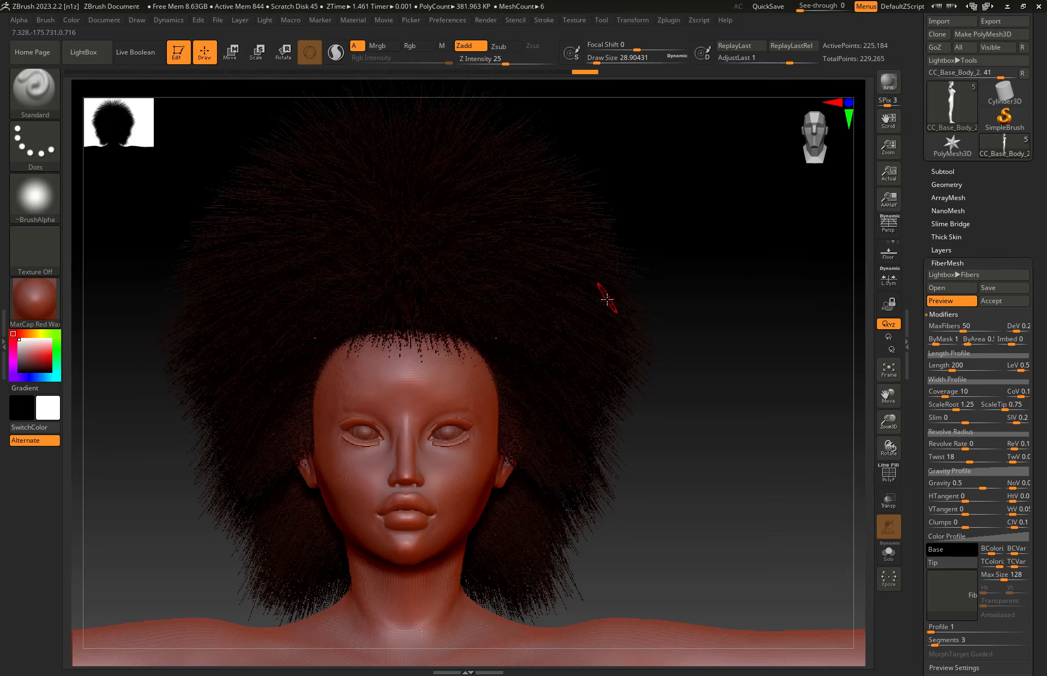
click(975, 275)
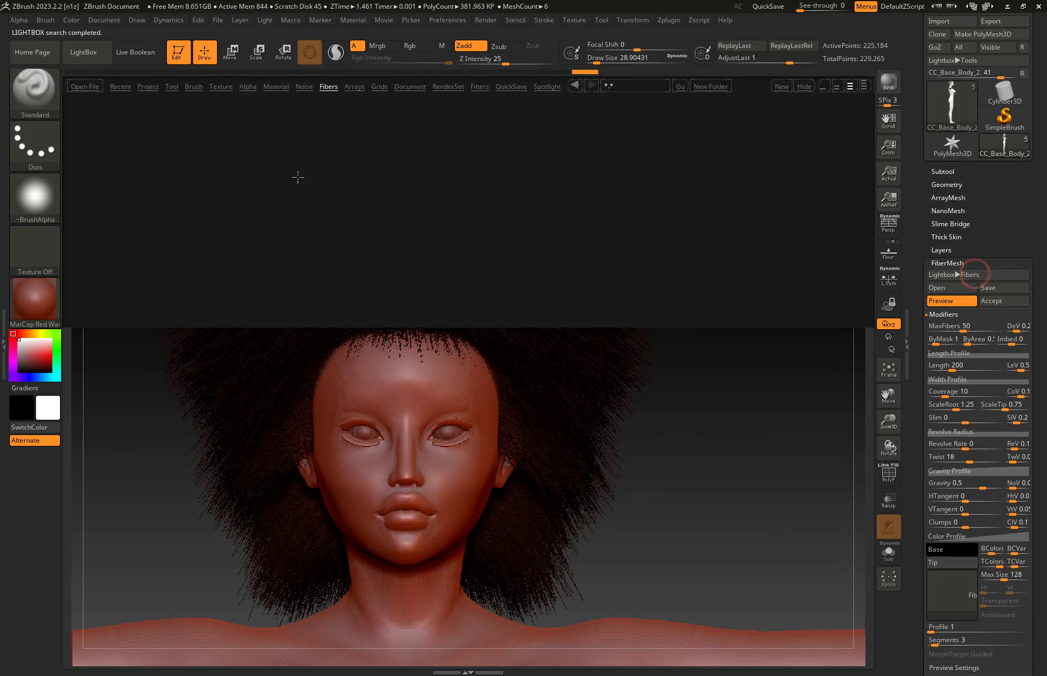
drag(686, 236, 658, 255)
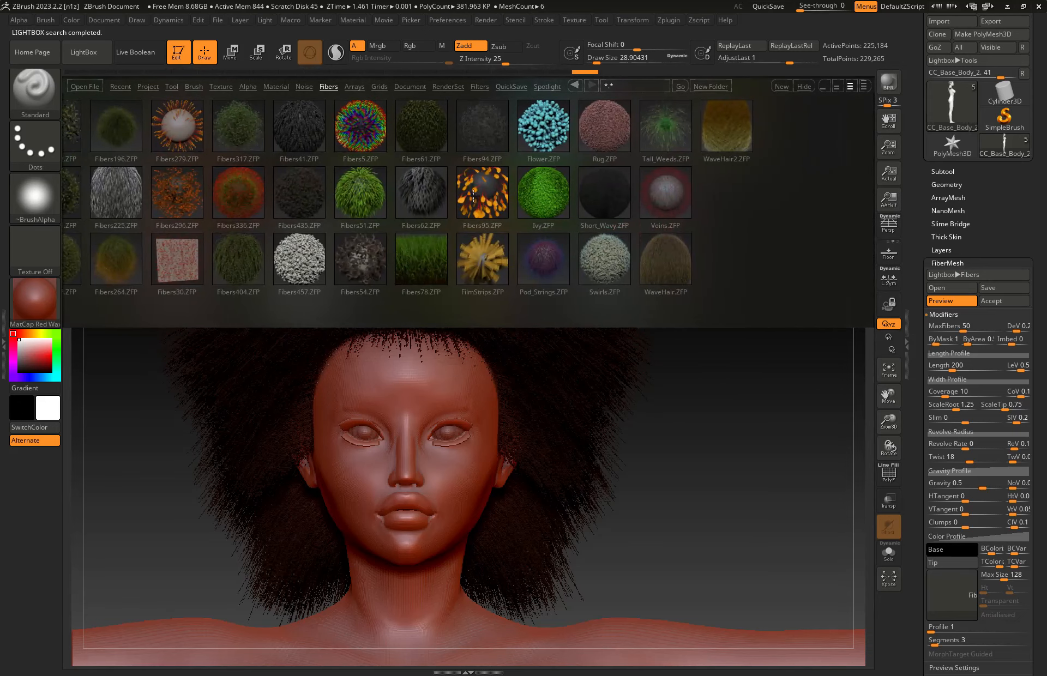
double_click(665, 260)
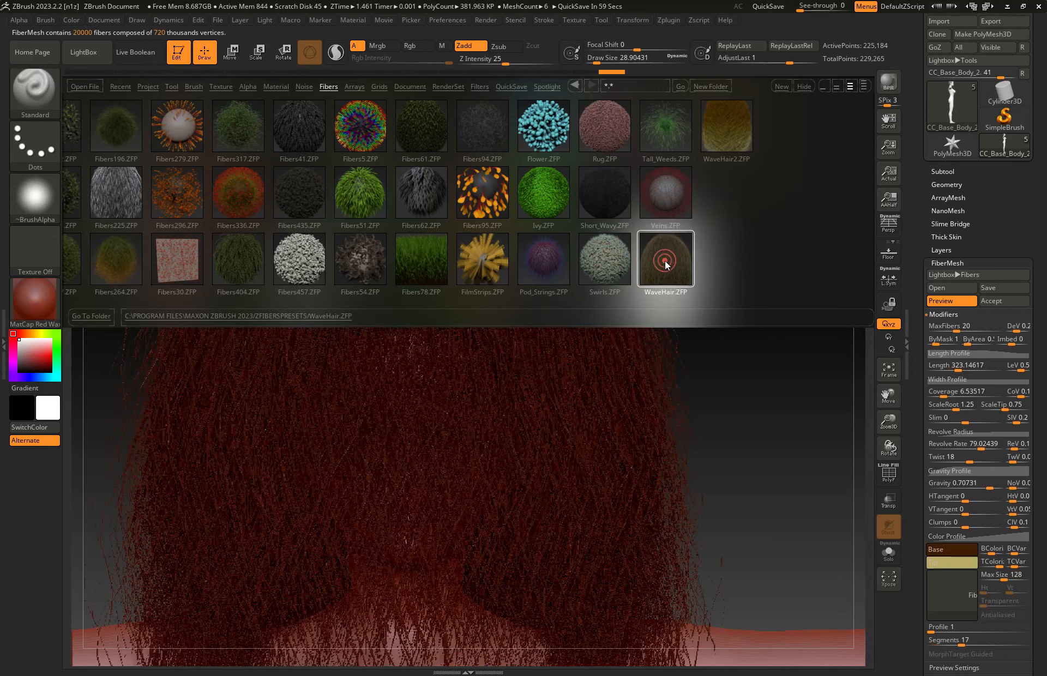
click(99, 54)
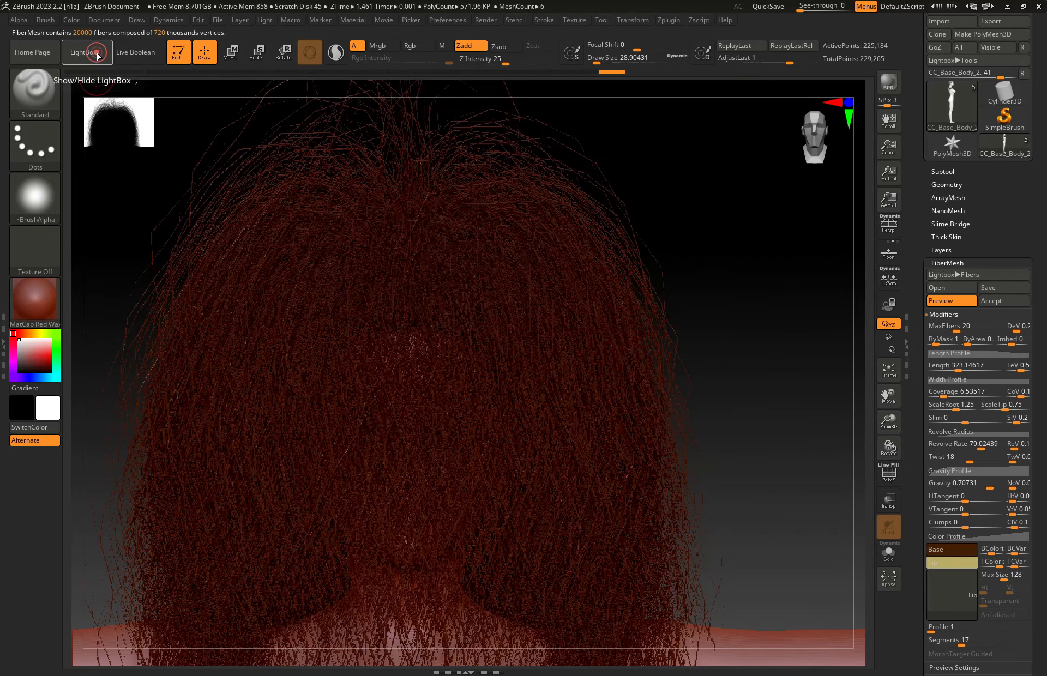
- Set the fiber Length to about 105.95 and MaxFibers to about 1.55
mouse_move(532, 437)
ctrl+right_down()
mouse_move(540, 306)
mouse_move(539, 432)
ctrl+right_up()
ctrl+right_drag(471, 411, 484, 326)
alt+right_drag(538, 410, 564, 329)
ctrl+right_drag(573, 271, 603, 326)
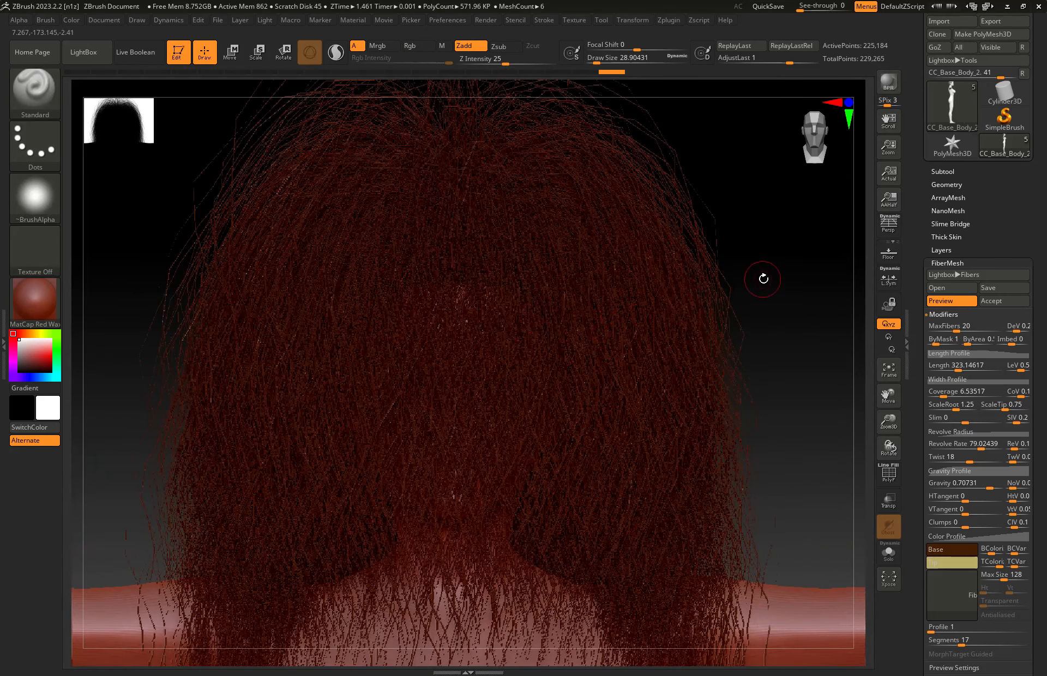
scroll(1021, 311, down, 3)
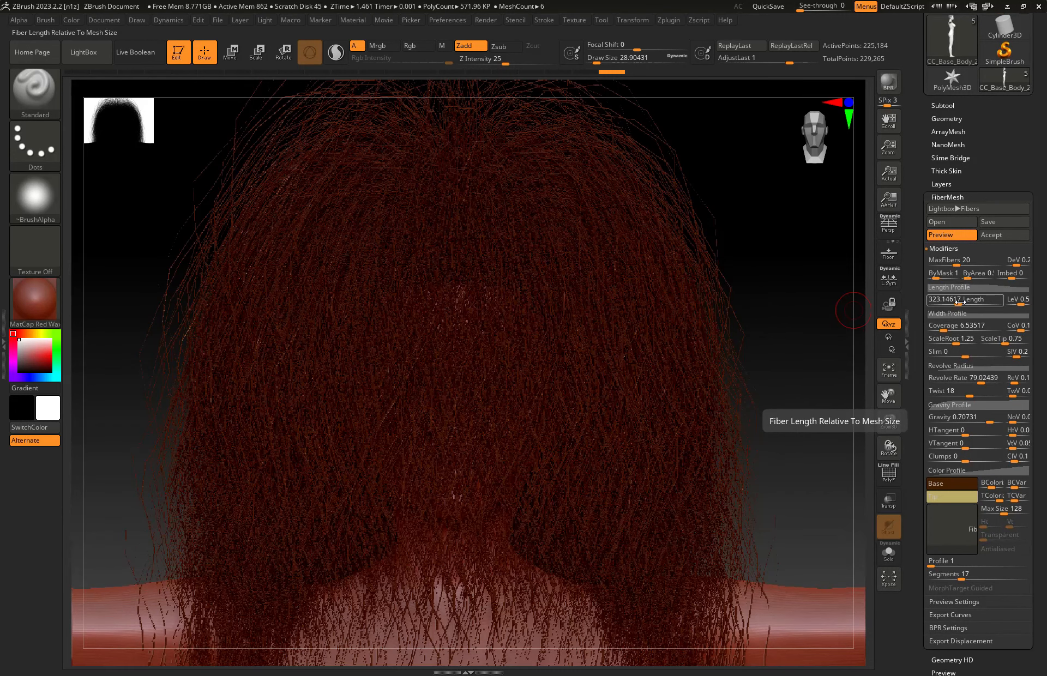
drag(960, 301, 945, 303)
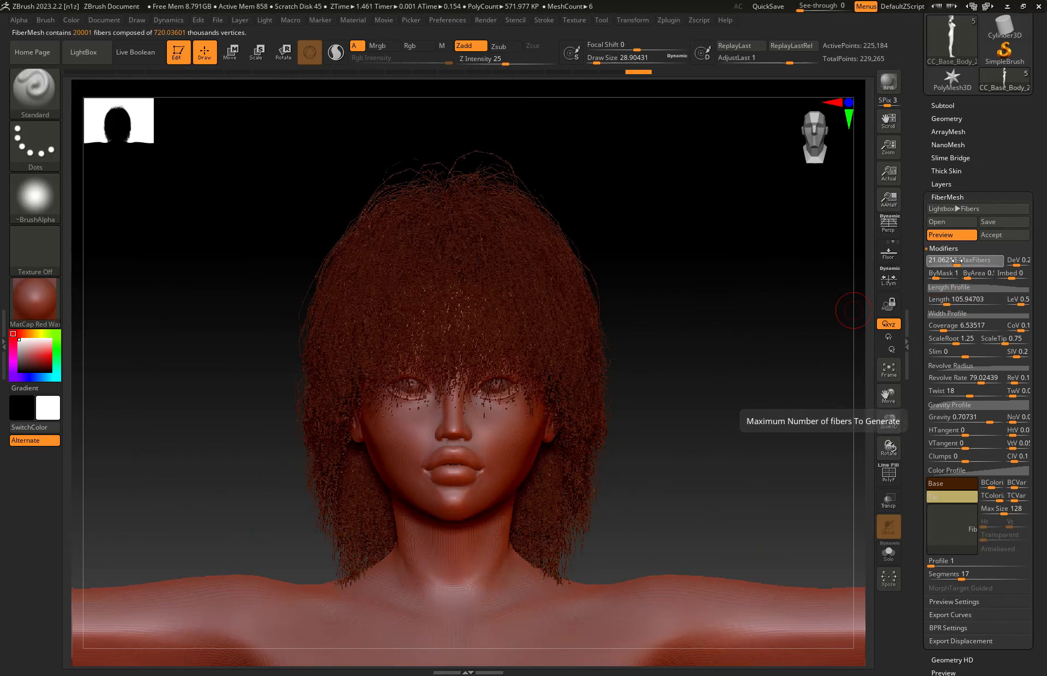
drag(958, 260, 944, 265)
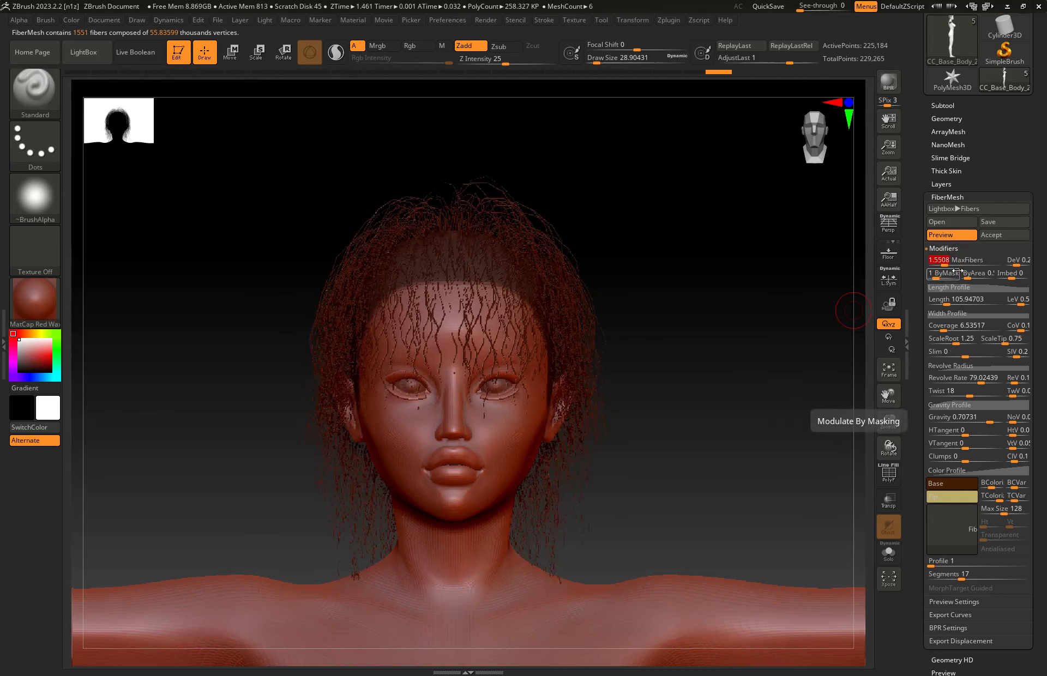
- Set the fiber Coverage to 5000 to widen the strands into strips, and inspect the hair from the side
drag(949, 328, 1002, 328)
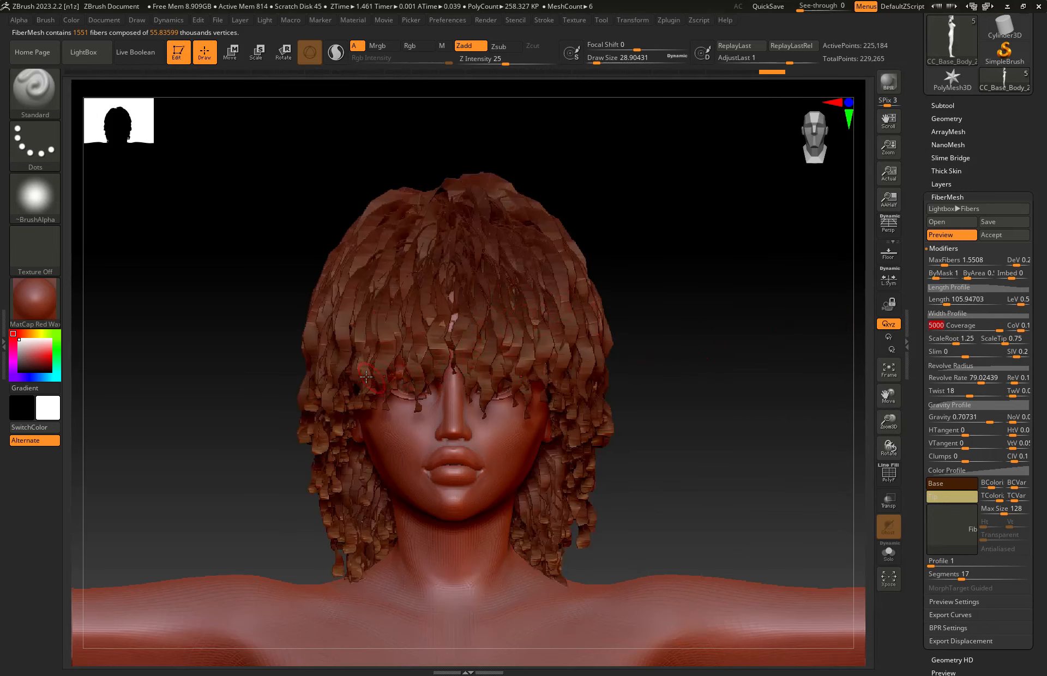
right_drag(353, 387, 414, 399)
ctrl+right_click(357, 415)
ctrl+right_drag(297, 334, 317, 391)
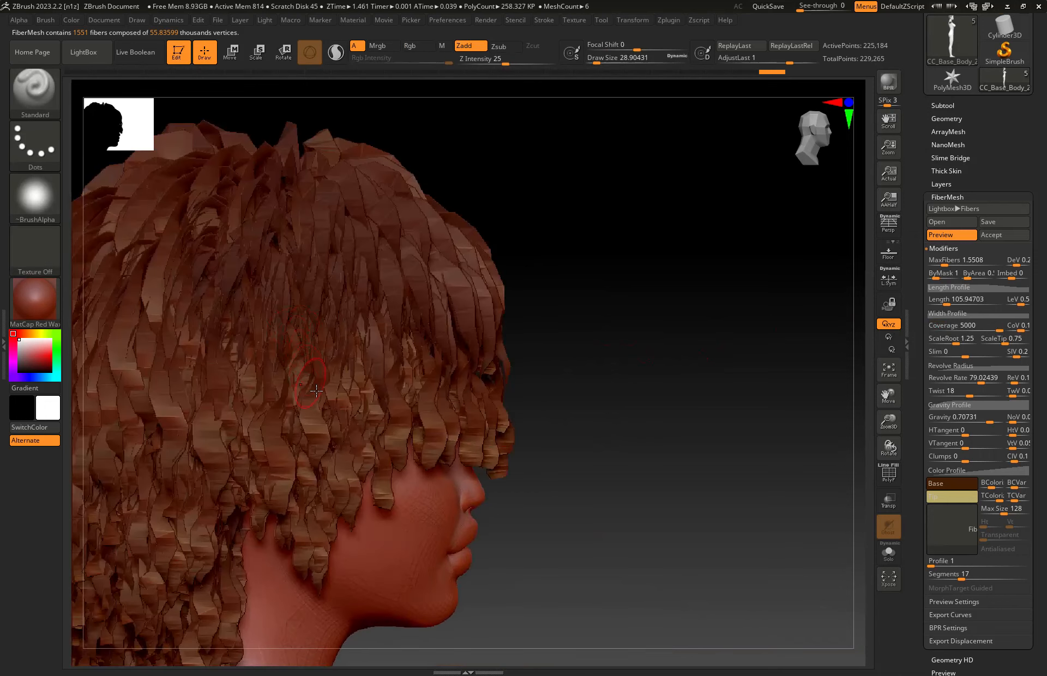
ctrl+right_drag(388, 407, 323, 360)
mouse_move(324, 360)
alt+right_down()
mouse_move(307, 360)
mouse_move(403, 299)
mouse_move(427, 306)
alt+right_up()
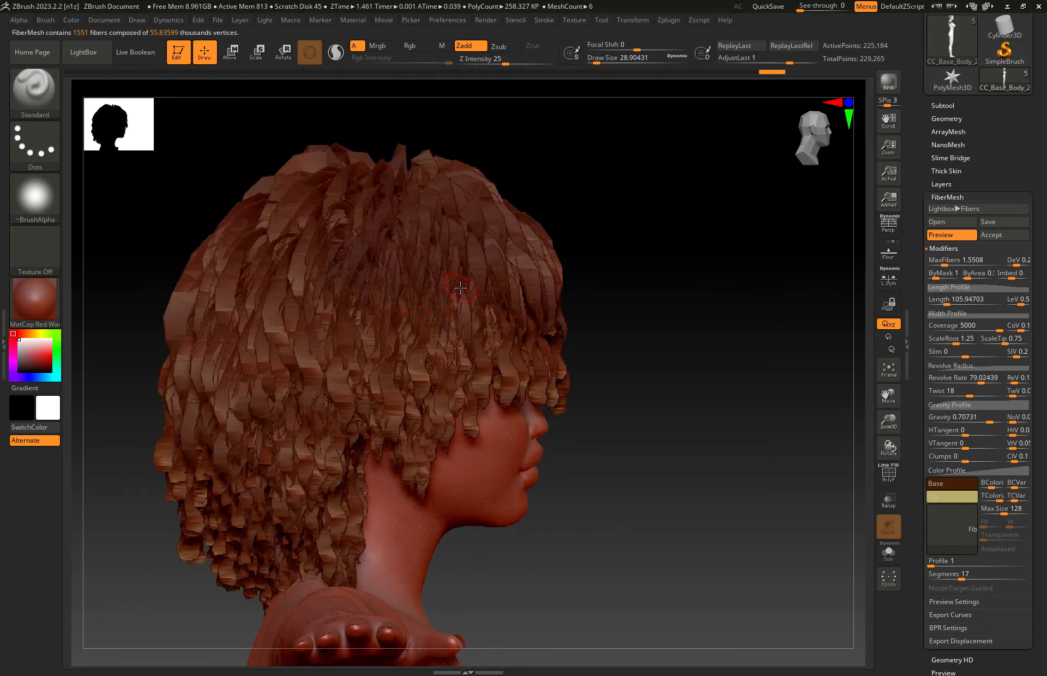
right_drag(460, 288, 444, 299)
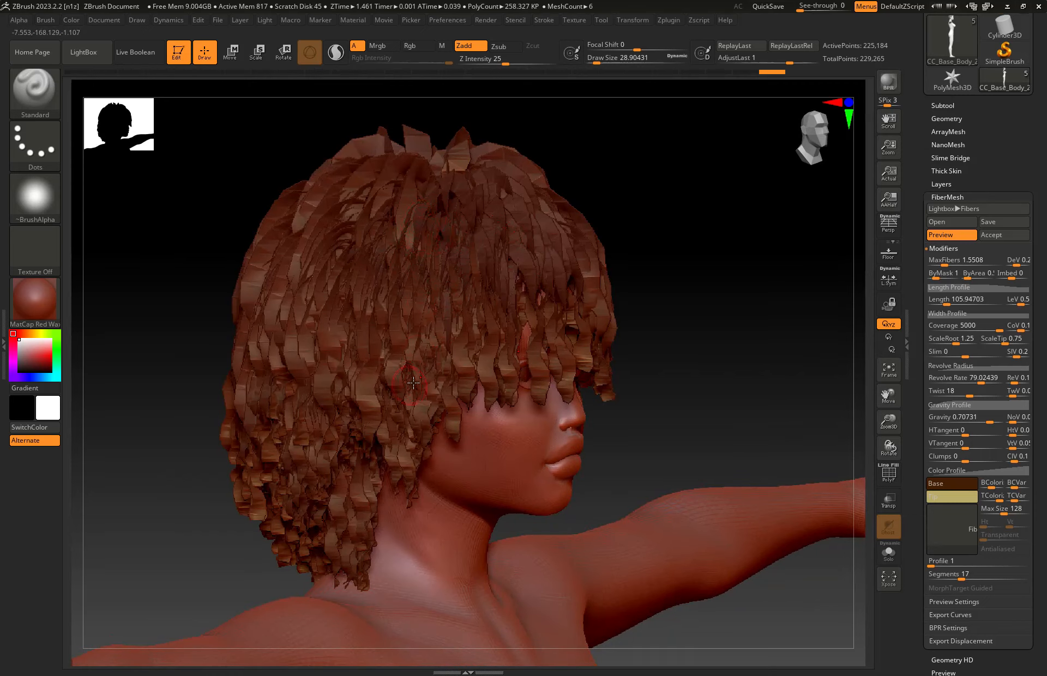
right_drag(413, 468, 419, 479)
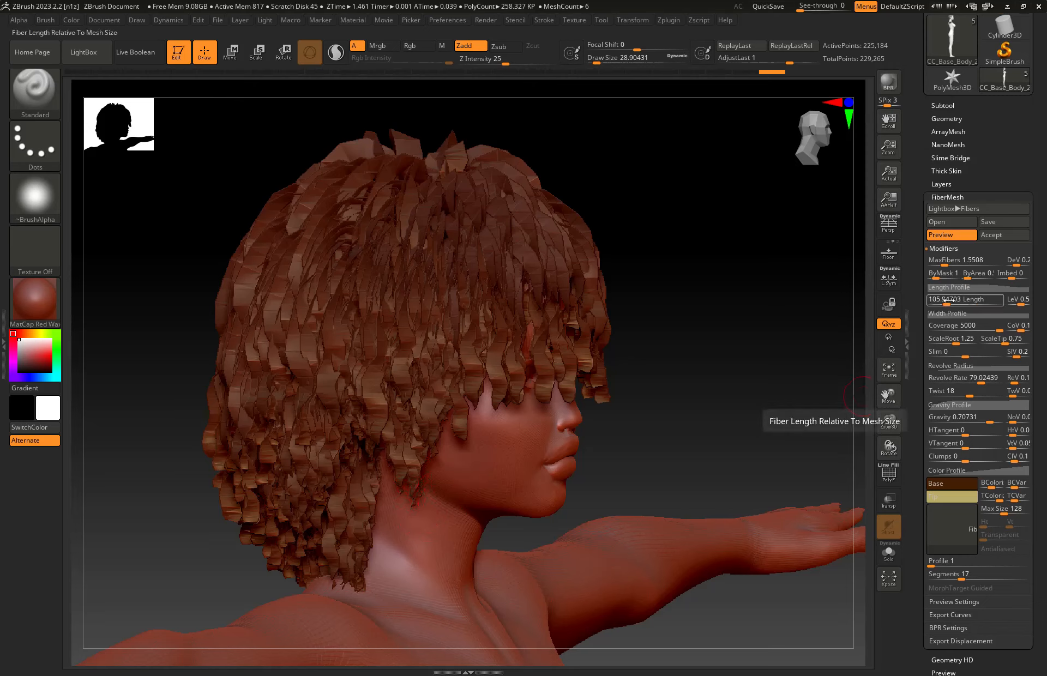
- Shape the fiber Width Profile as a straight slope from full width at the root to zero at the tip, and inspect the hair all around
click(953, 314)
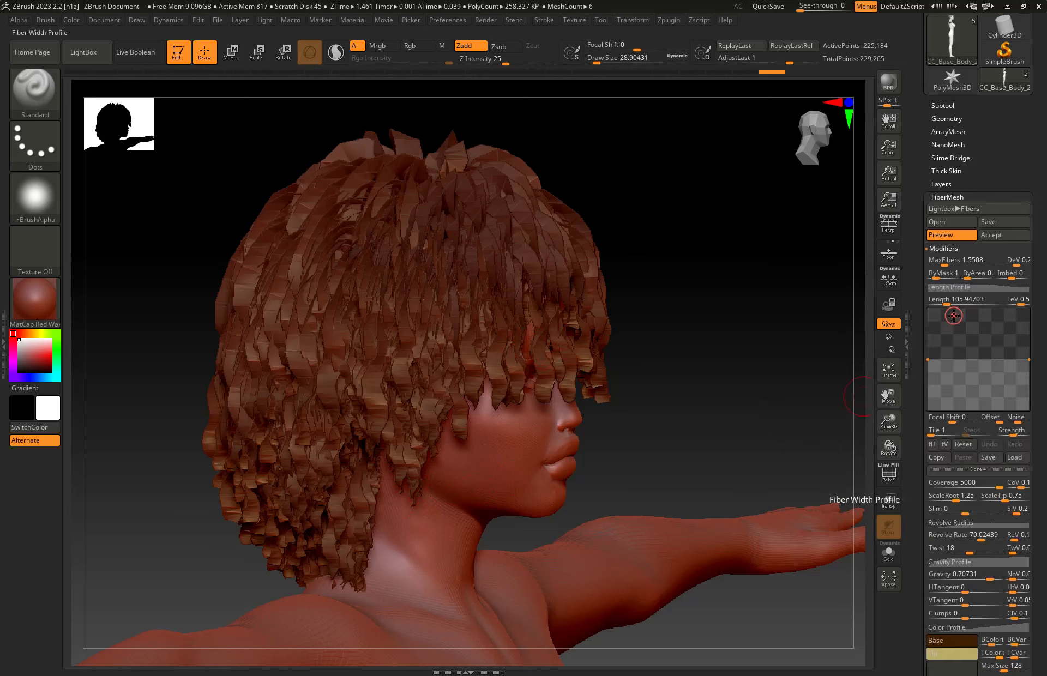
drag(928, 361, 927, 308)
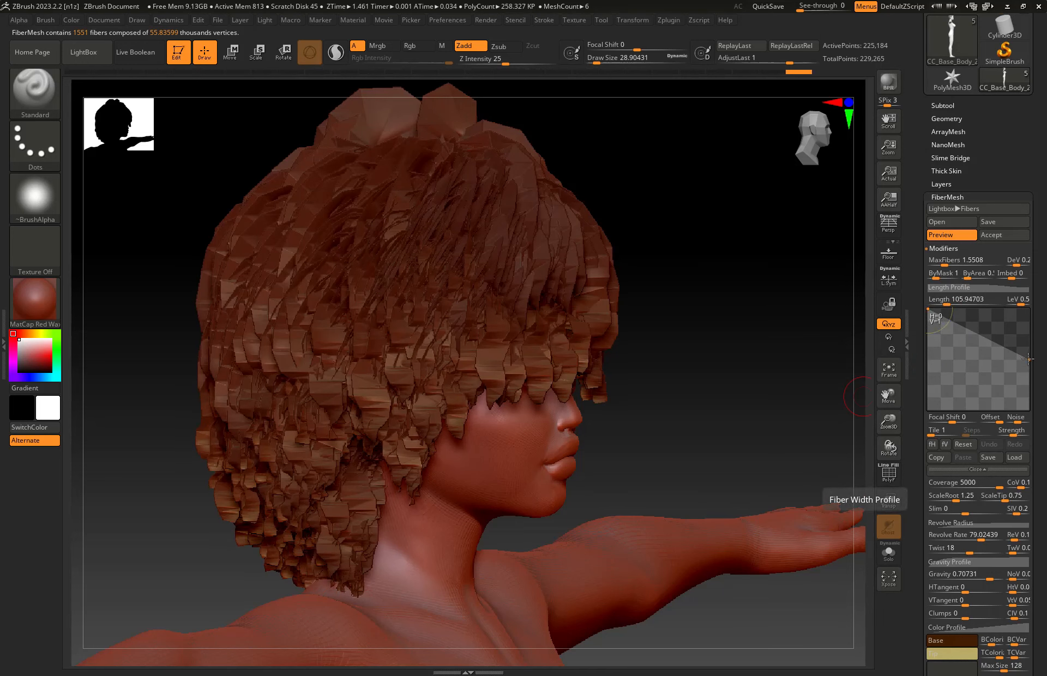
drag(1027, 358, 1027, 415)
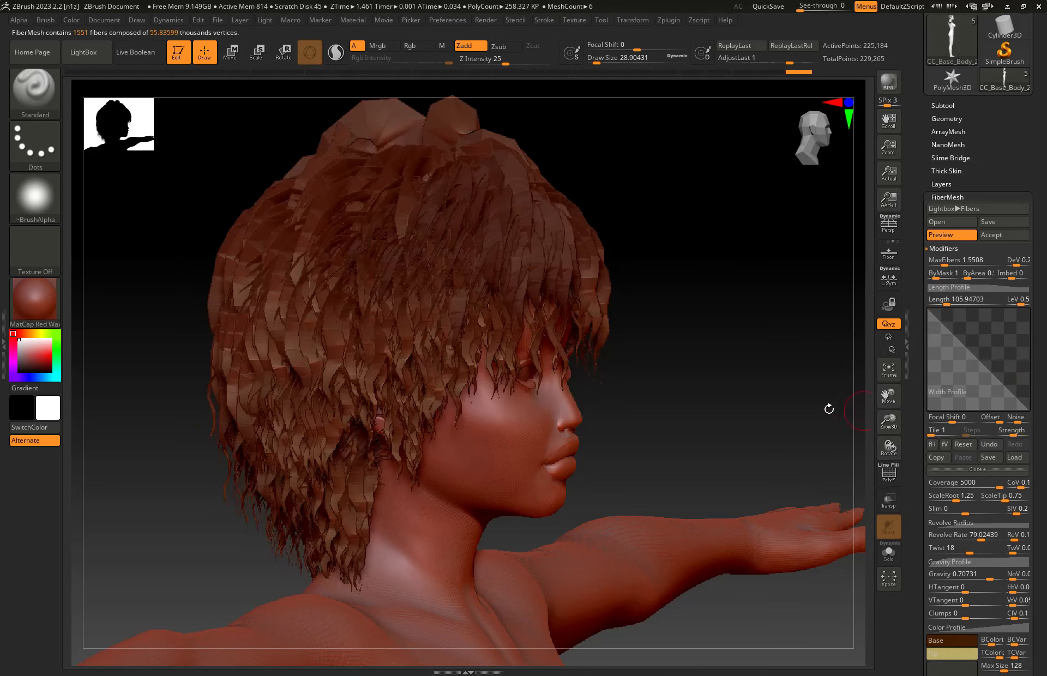
drag(748, 375, 701, 392)
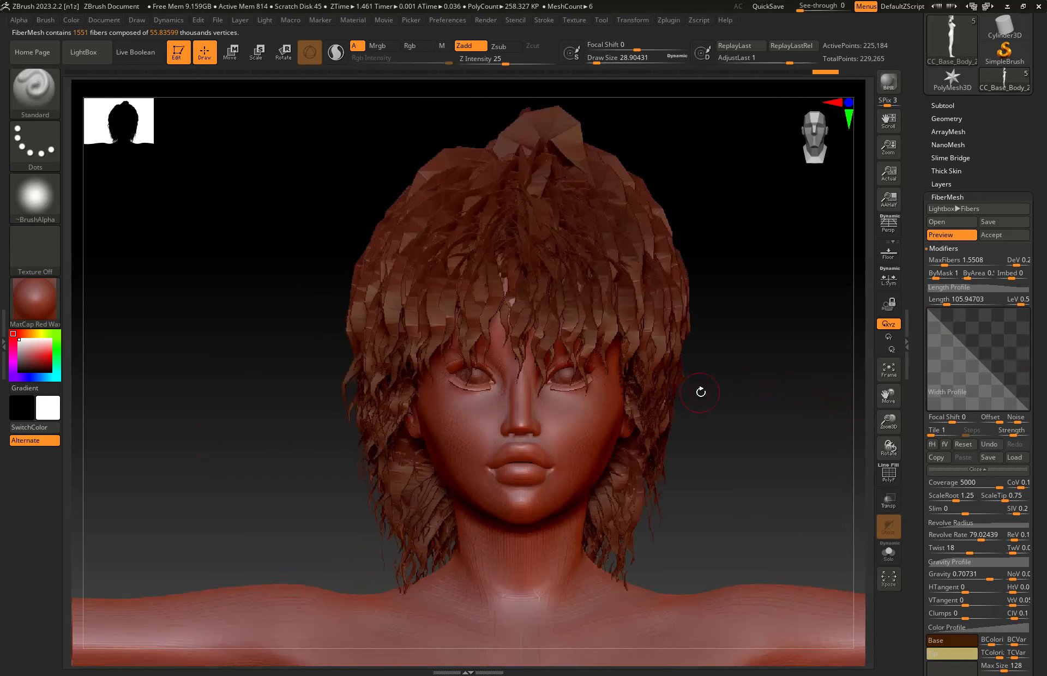
shift+drag(396, 417, 397, 469)
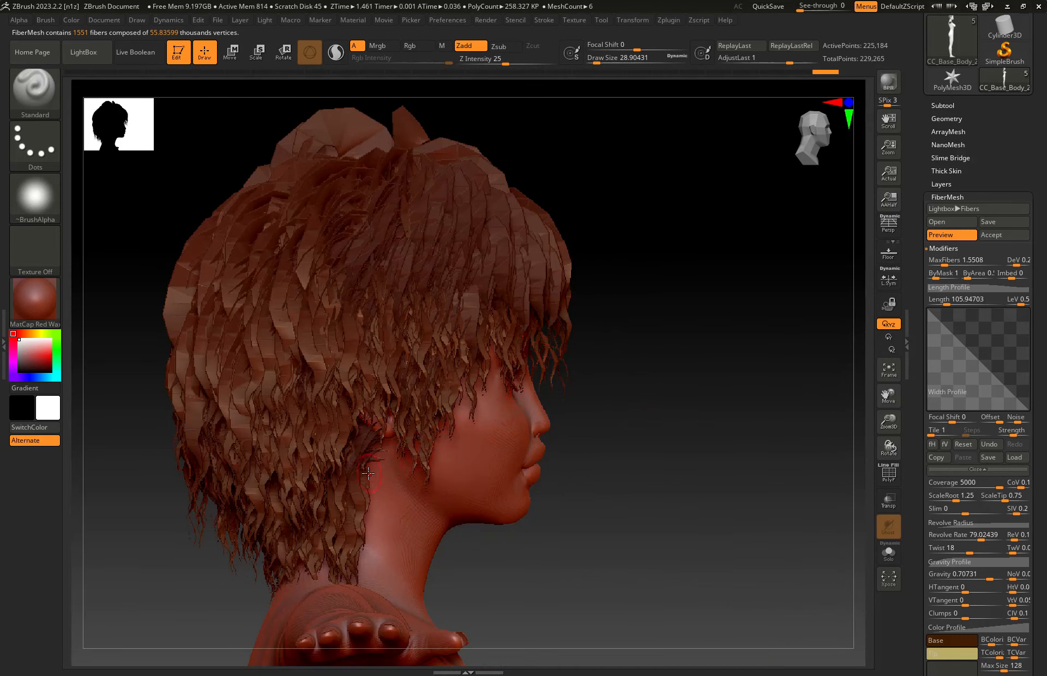
shift+drag(368, 473, 434, 477)
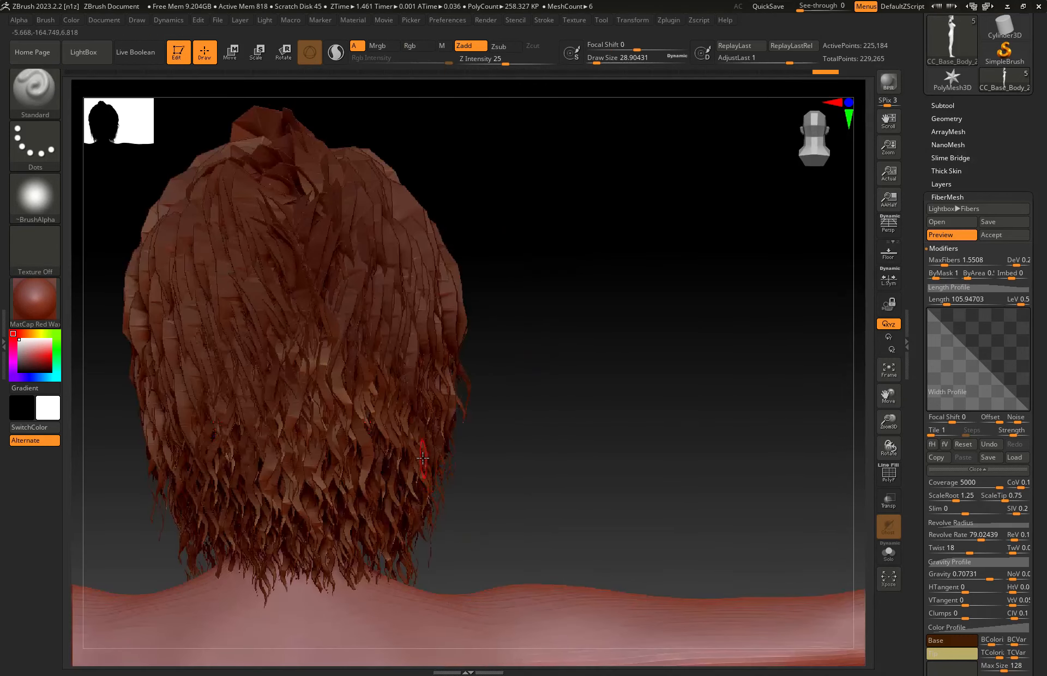
right_click(567, 435)
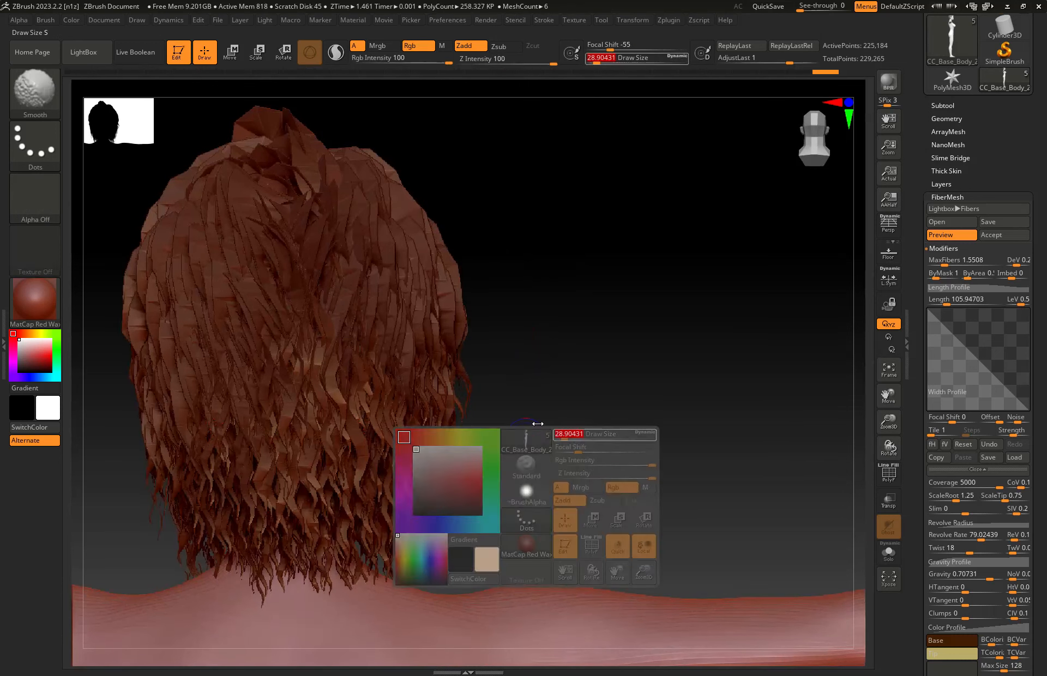
shift+drag(580, 360, 537, 360)
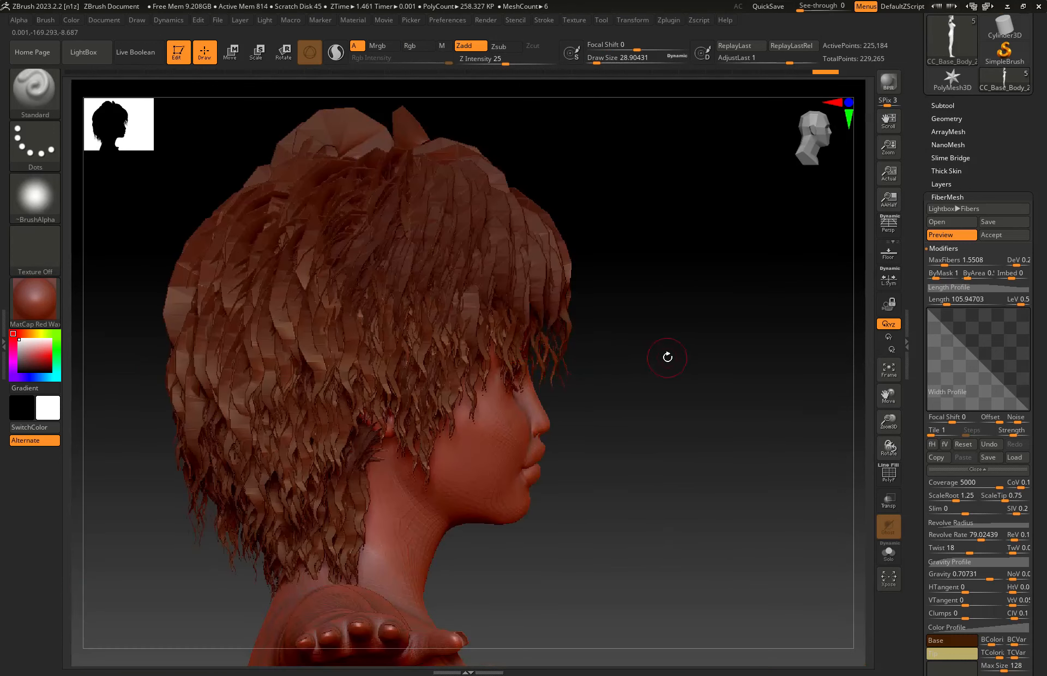
- Face the character from the front and lower the fiber Gravity in stages through zero to about -0.83
shift+drag(666, 355, 609, 362)
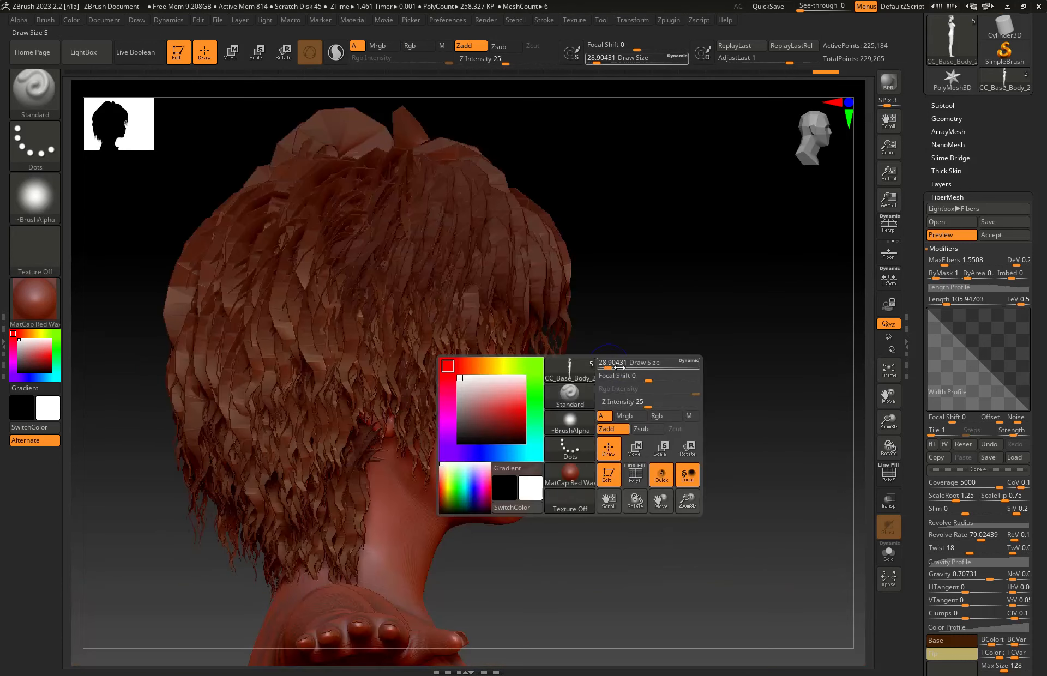
shift+drag(719, 319, 665, 335)
ctrl+right_drag(654, 379, 671, 347)
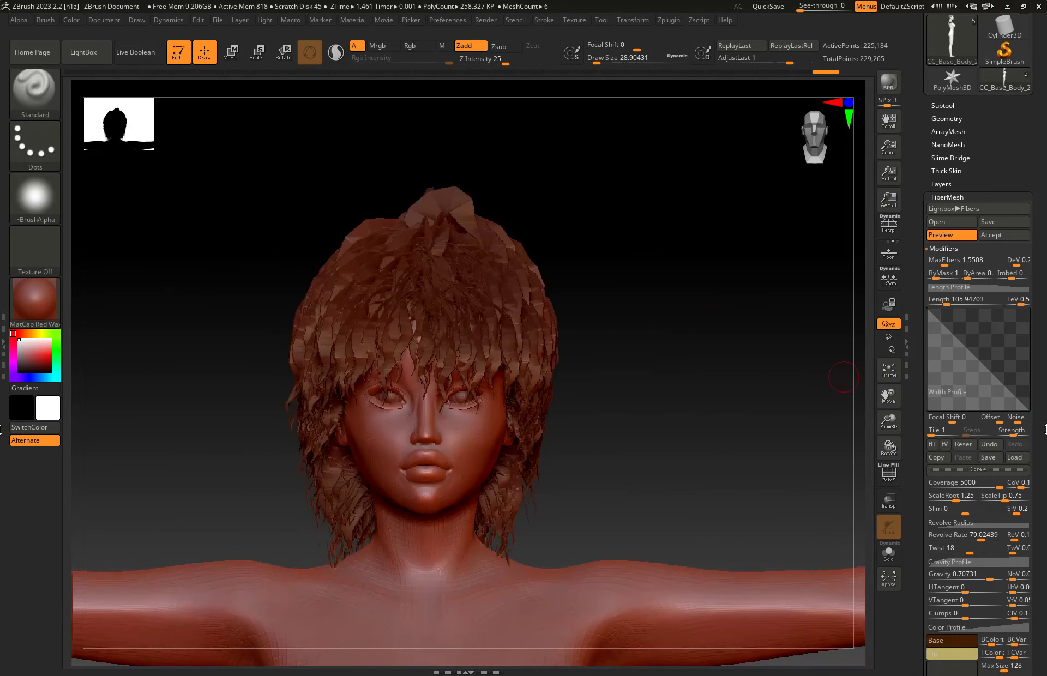
scroll(979, 344, down, 10)
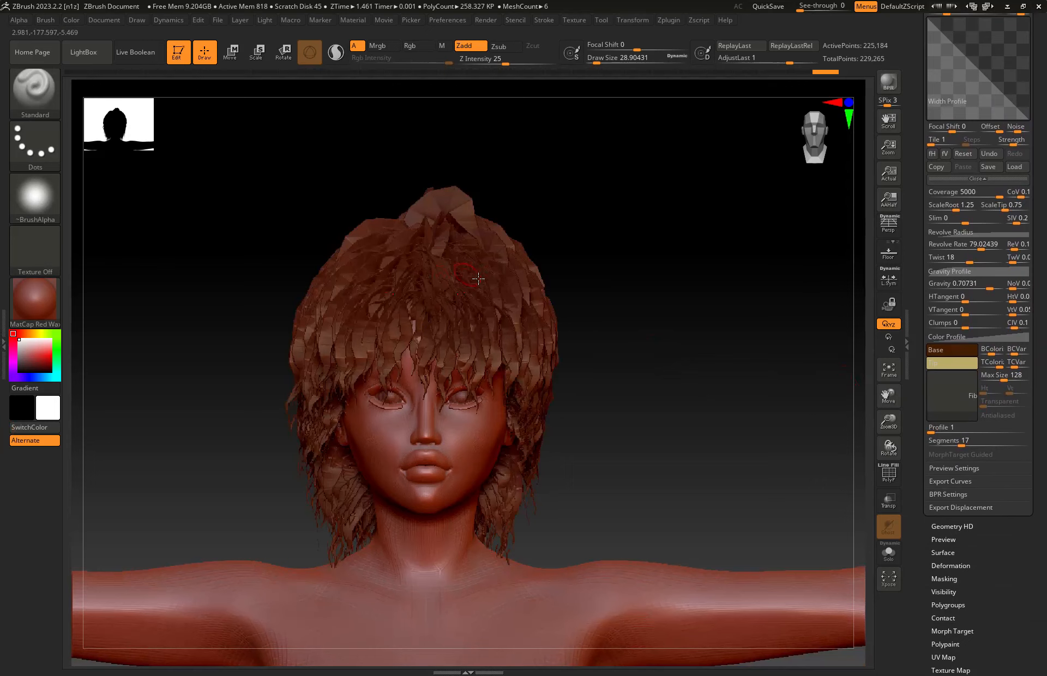
click(983, 284)
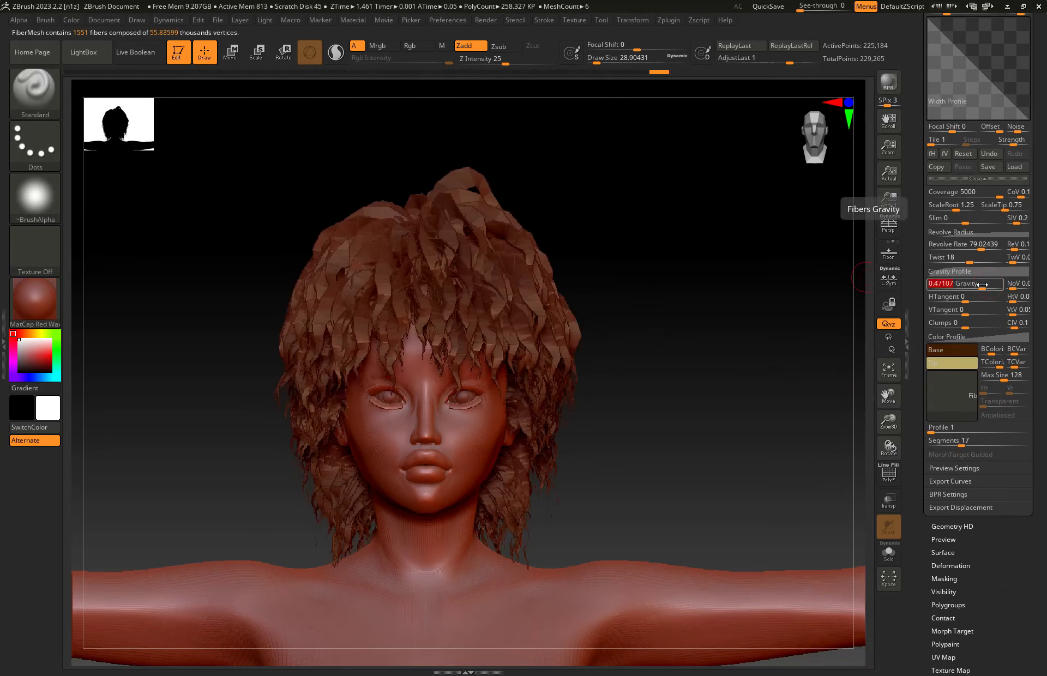
drag(983, 283, 961, 284)
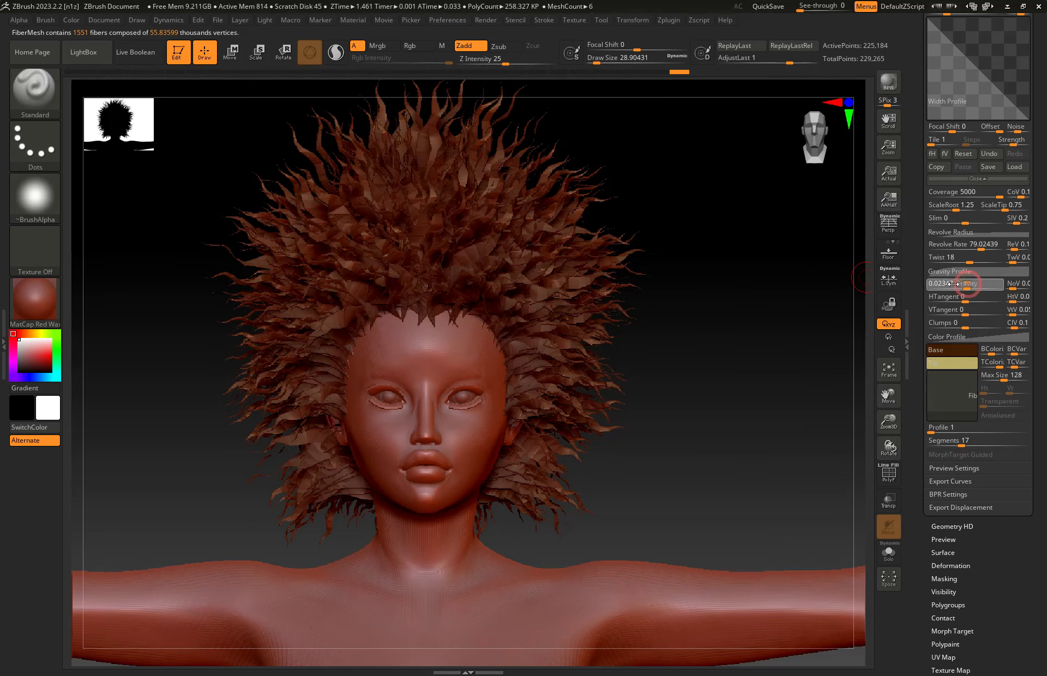
click(954, 285)
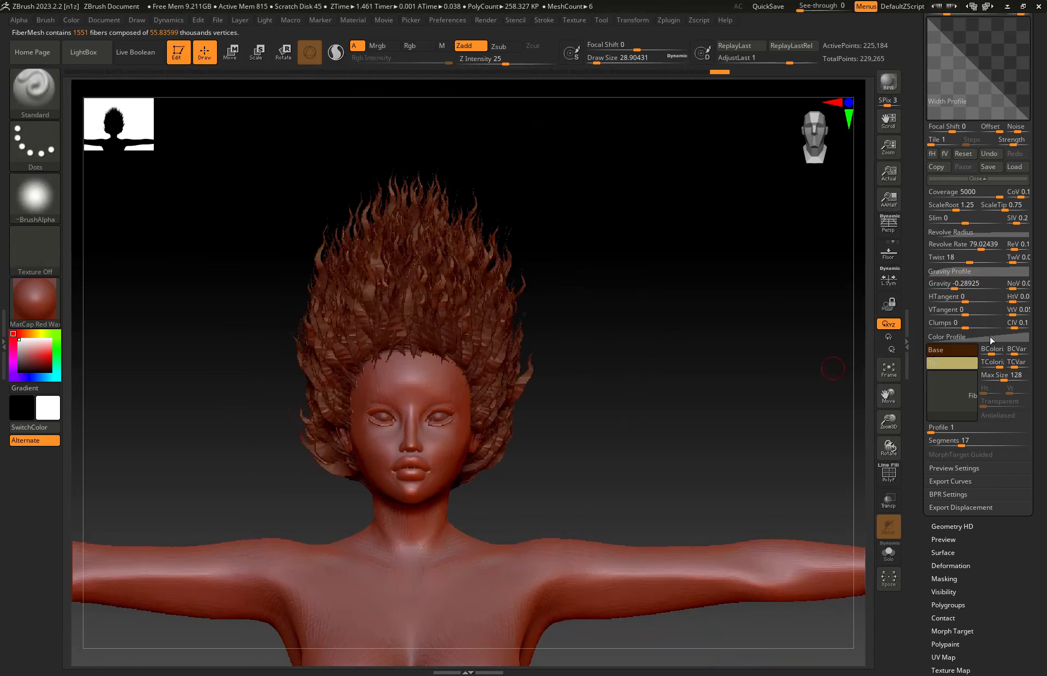
drag(947, 284, 931, 285)
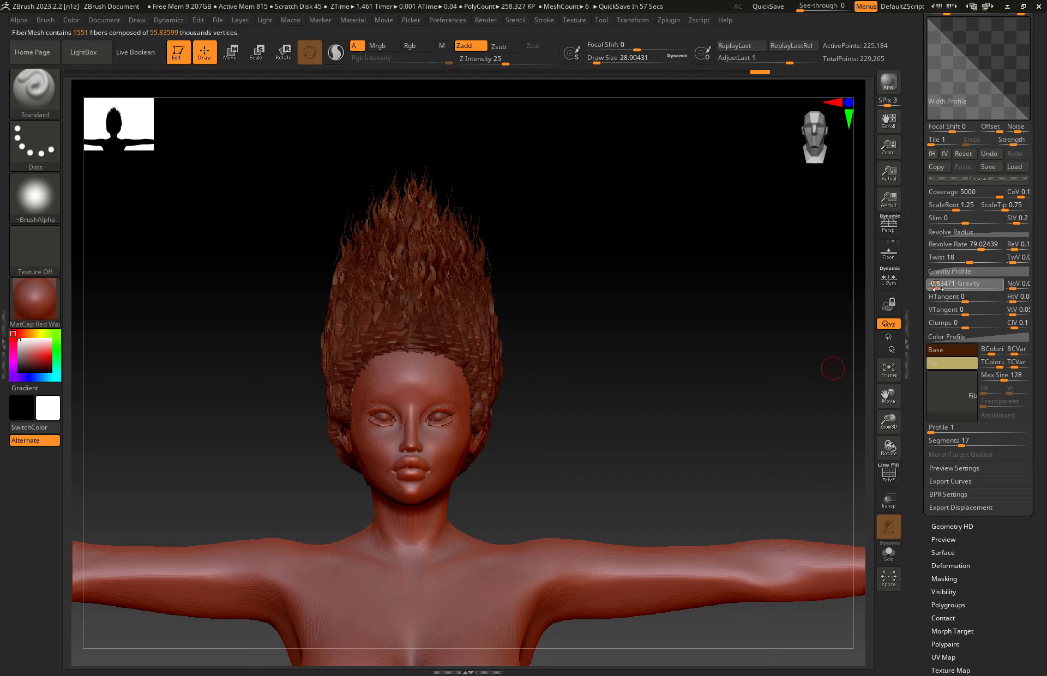
- Set the fiber Gravity to about 0.008 and inspect the hair from the side and back
drag(934, 289, 968, 288)
mouse_move(966, 289)
mouse_down()
mouse_move(997, 289)
mouse_move(967, 289)
mouse_up()
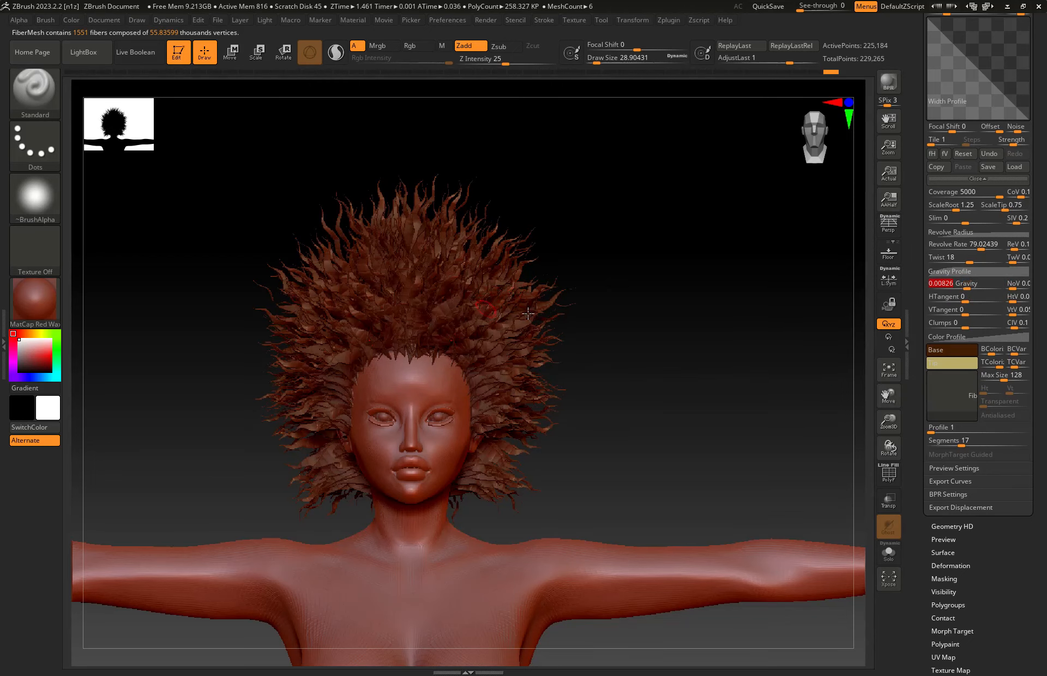
drag(739, 285, 429, 405)
key(space)
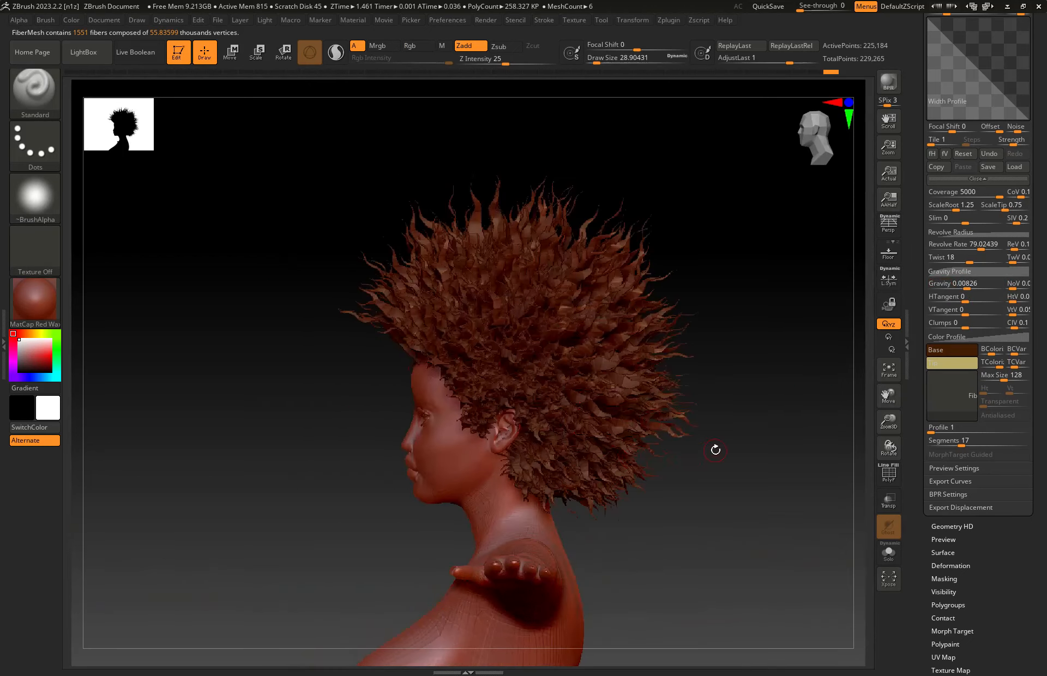
drag(716, 450, 659, 451)
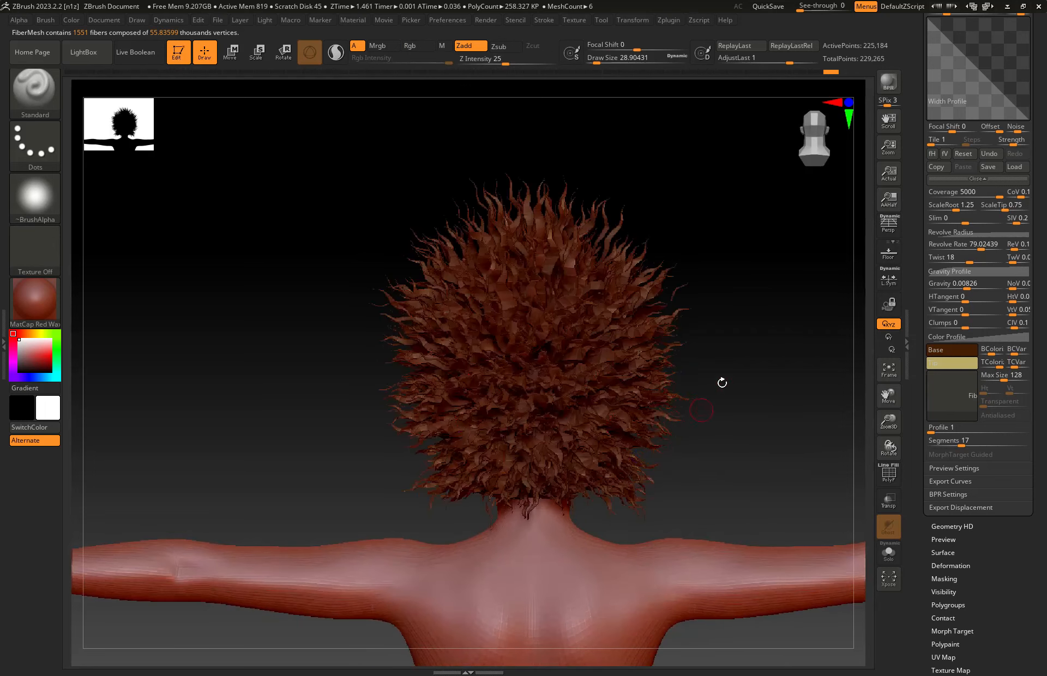
- Set MaxFibers to about 1.32 to thin out the strands, and check the hair from the front
scroll(976, 328, up, 3)
drag(1044, 199, 1045, 256)
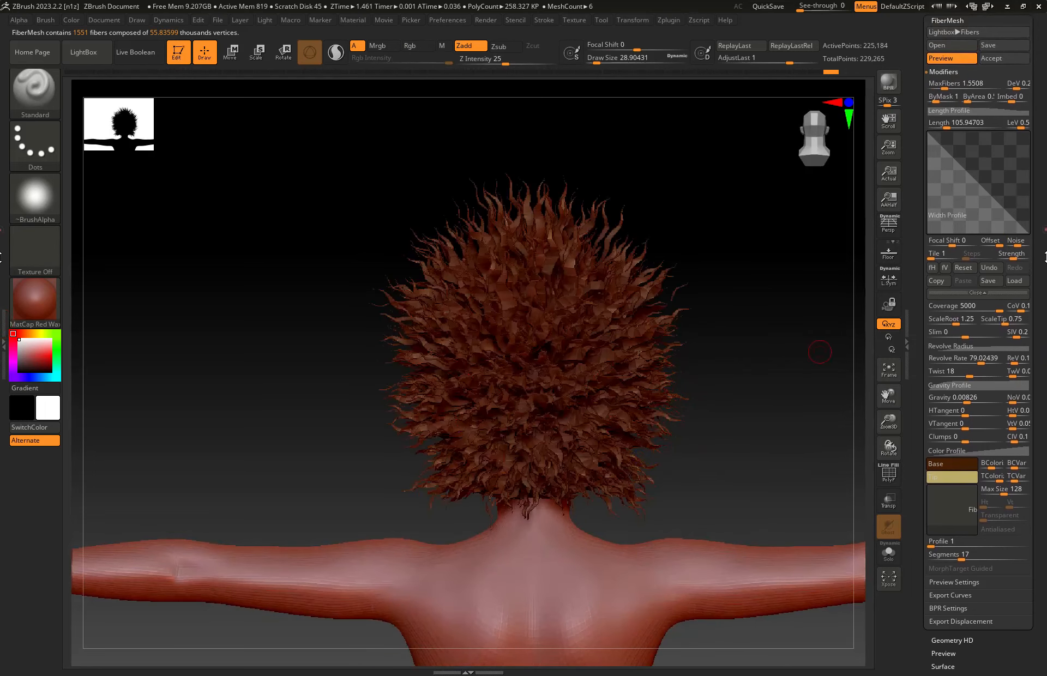
click(947, 89)
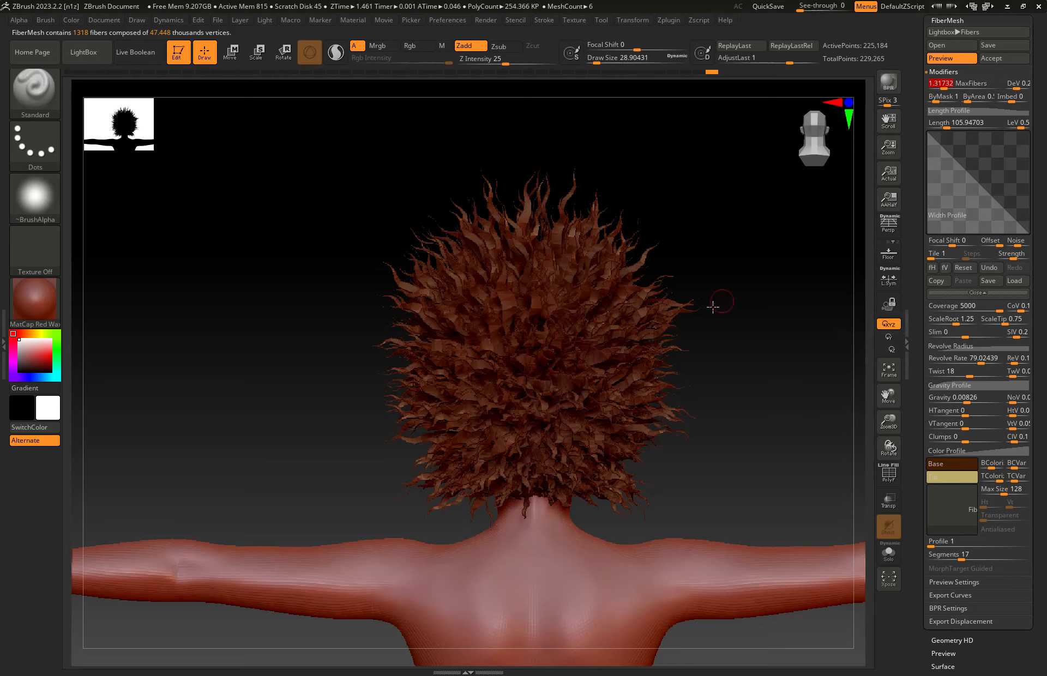
drag(713, 299, 689, 342)
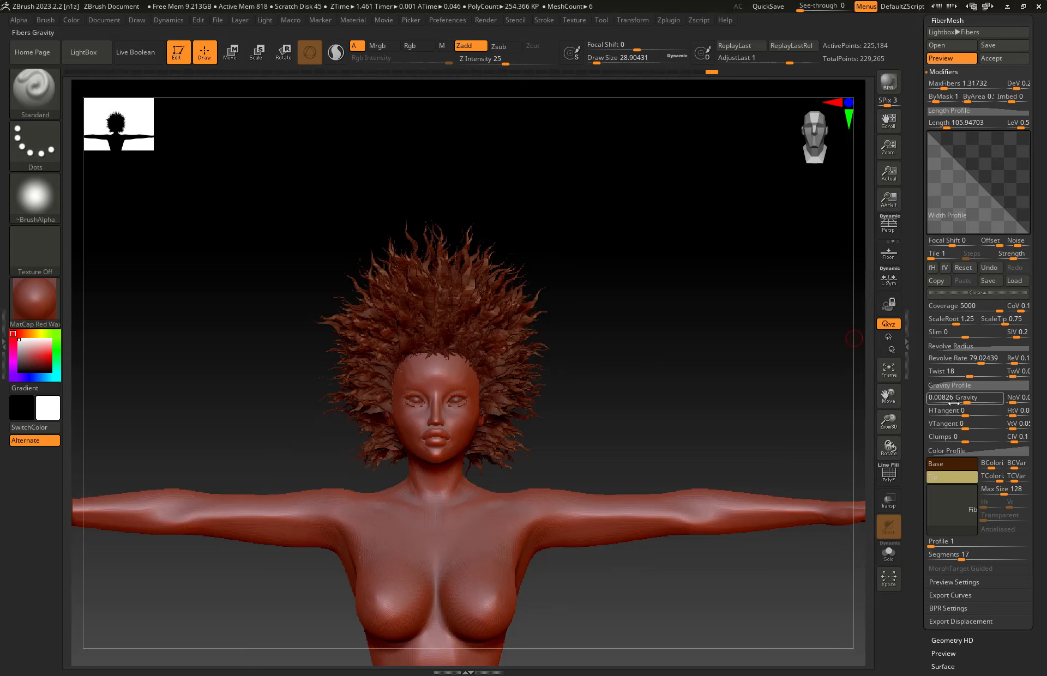
- Set the fiber Length to about 191.61 to make the hair longer
scroll(1042, 215, up, 3)
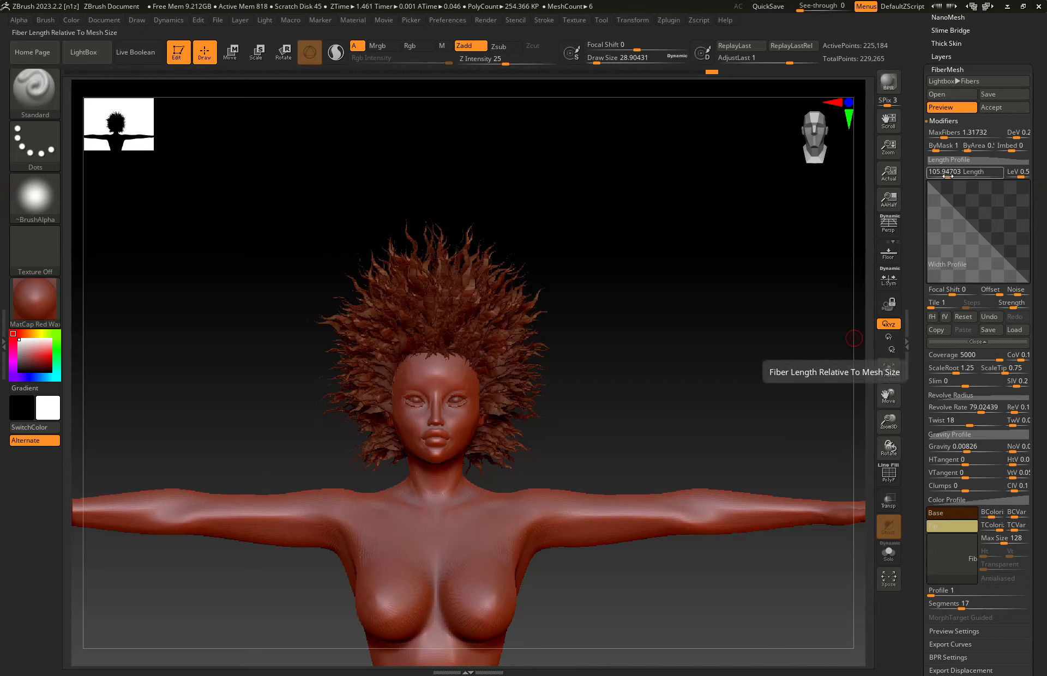
drag(948, 176, 950, 176)
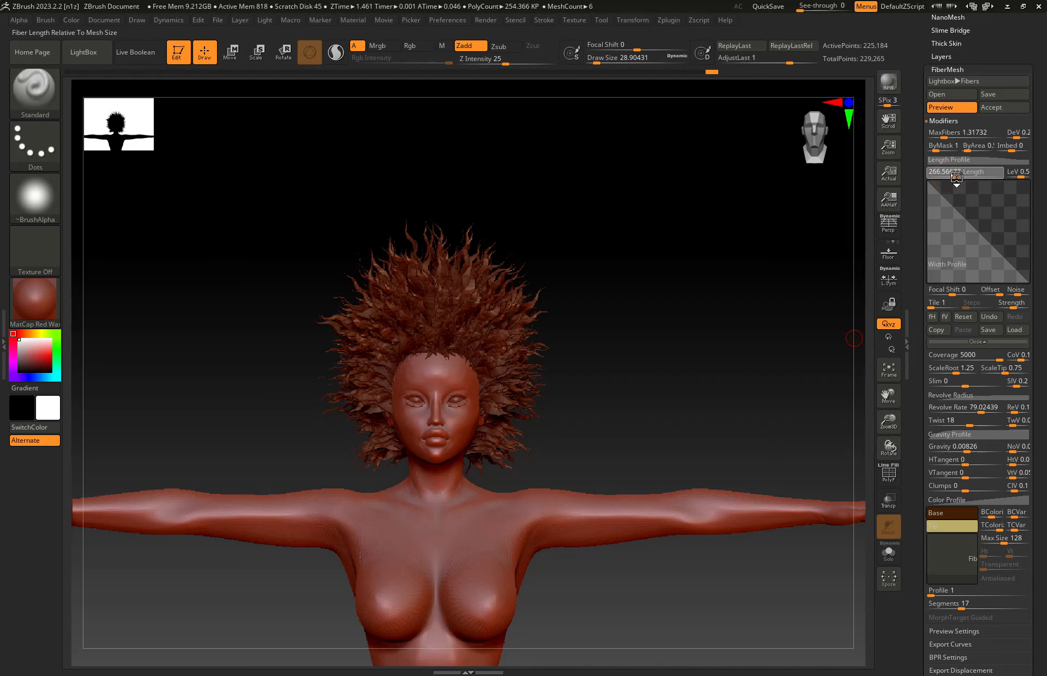
drag(955, 176, 937, 176)
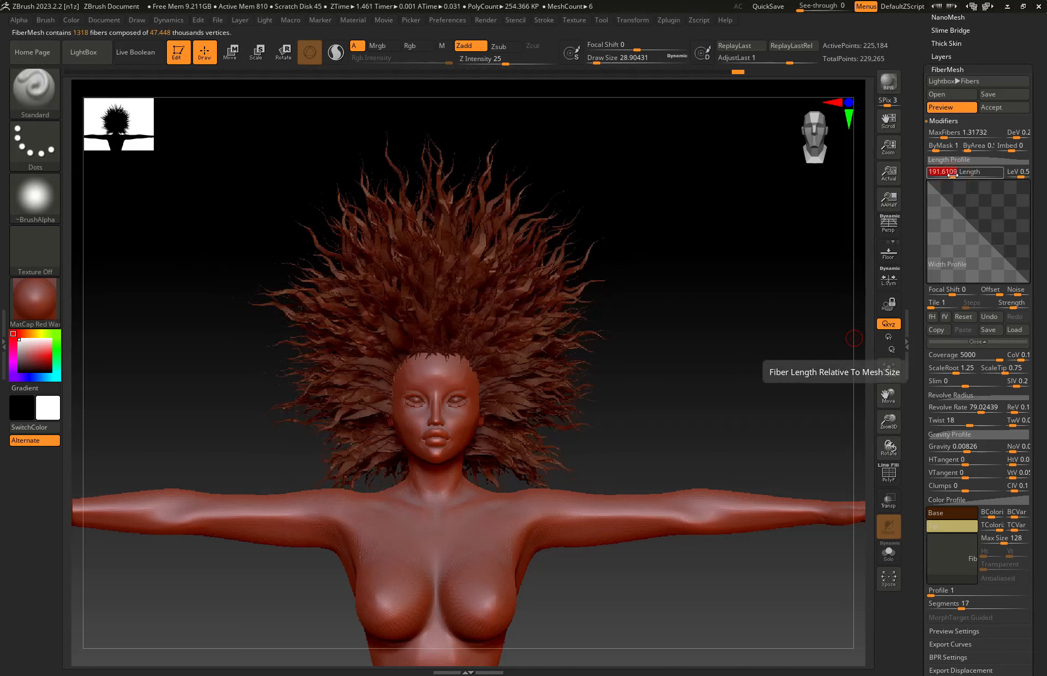
- Reduce the fiber Coverage to about 1484 to make the strands narrower
scroll(1045, 327, down, 1)
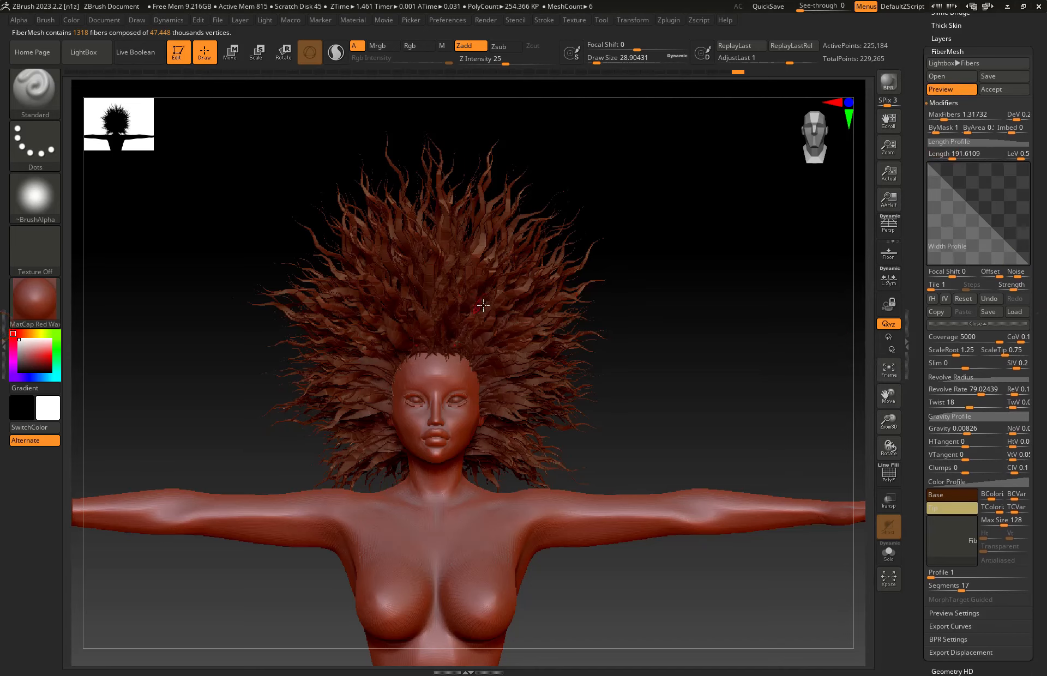
drag(997, 338, 979, 340)
click(991, 338)
click(979, 339)
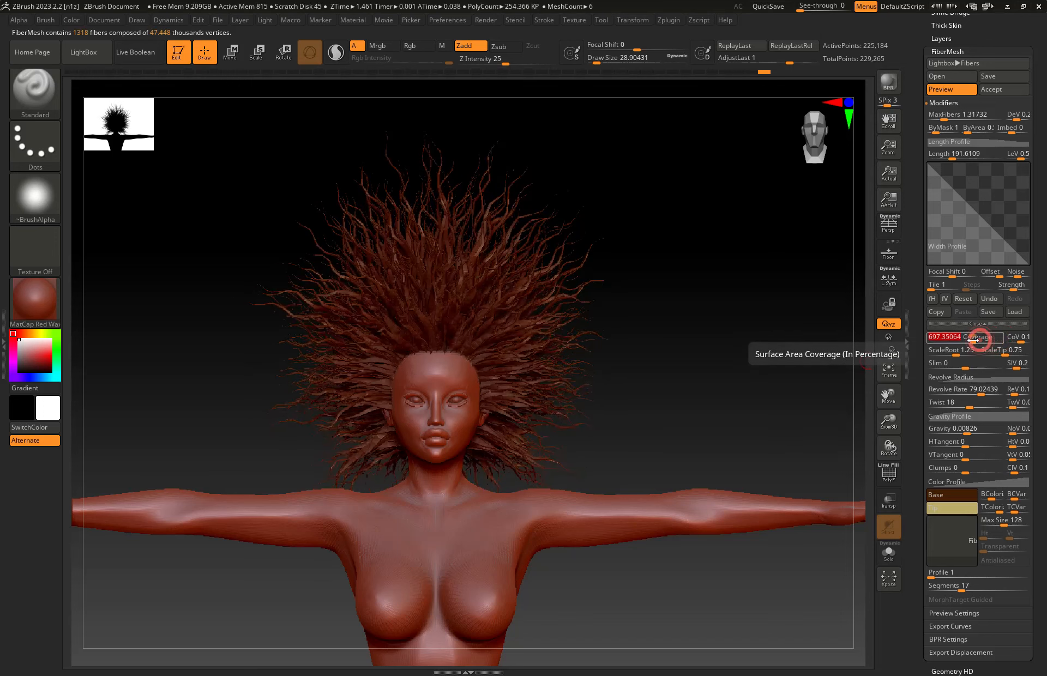
click(974, 341)
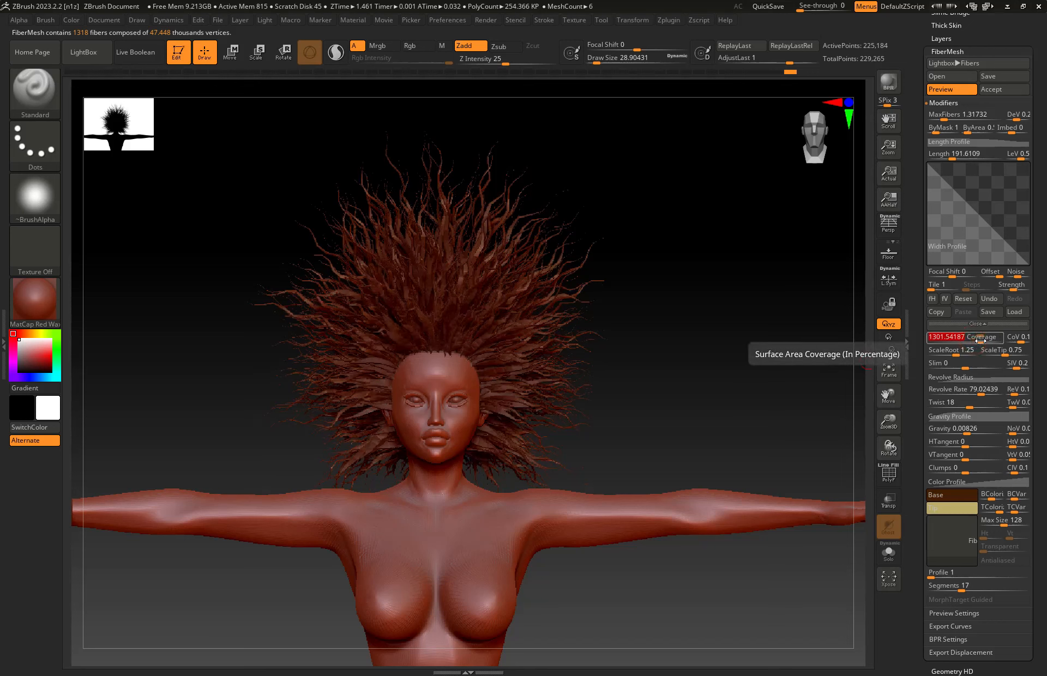
drag(980, 341, 983, 347)
click(983, 341)
- Set the fiber Gravity to about -0.19 and inspect the hair from the side and front
drag(1045, 434, 1043, 376)
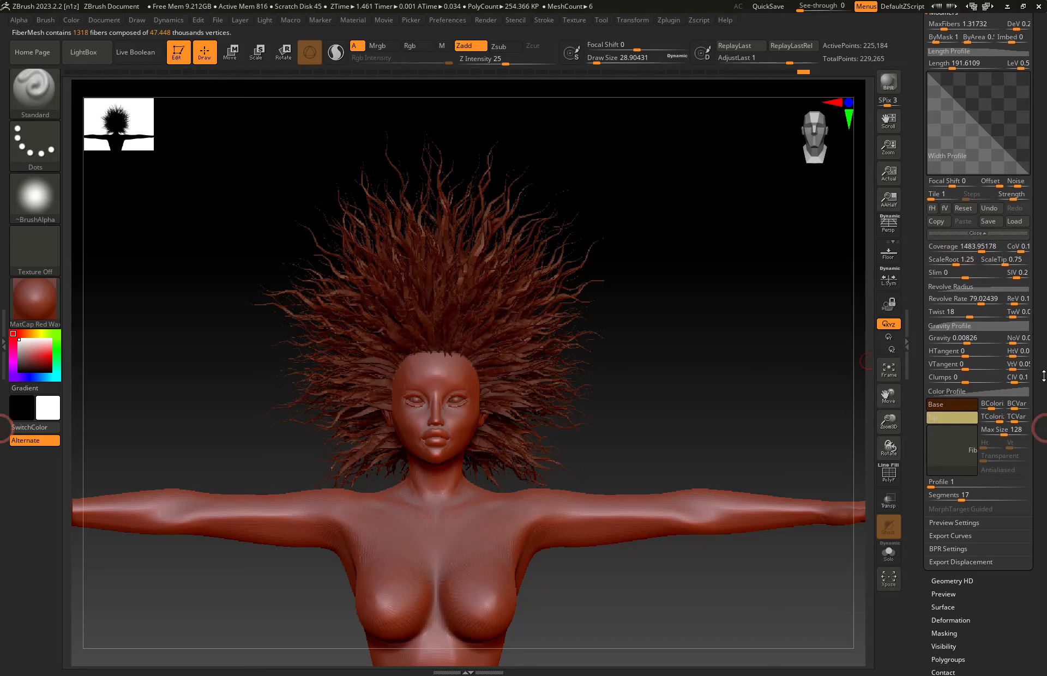
click(967, 340)
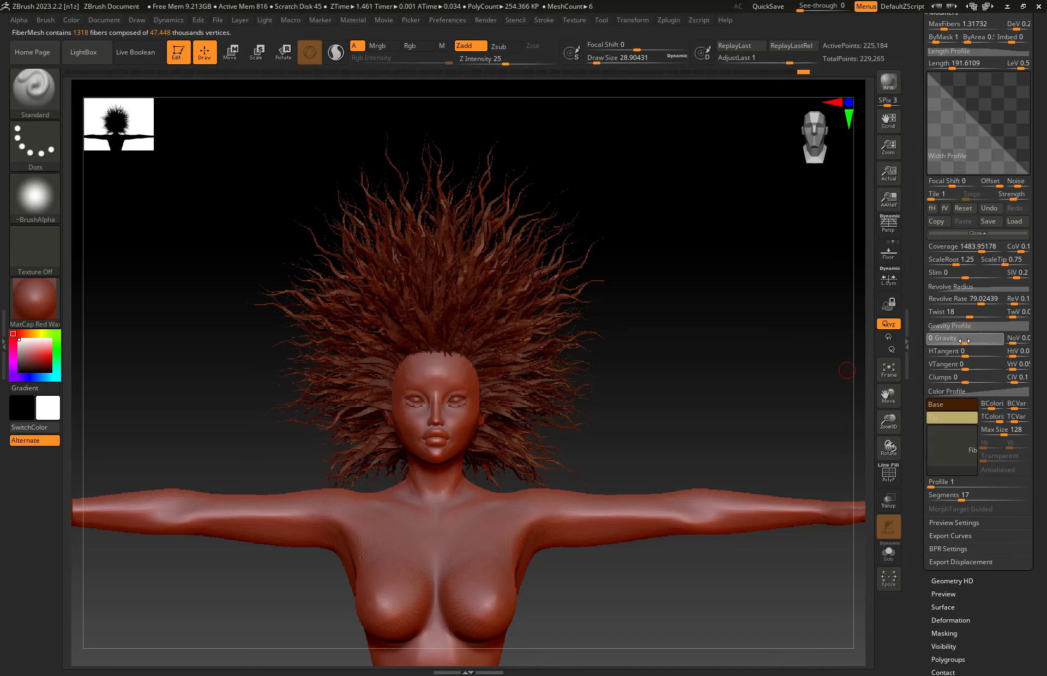
click(961, 340)
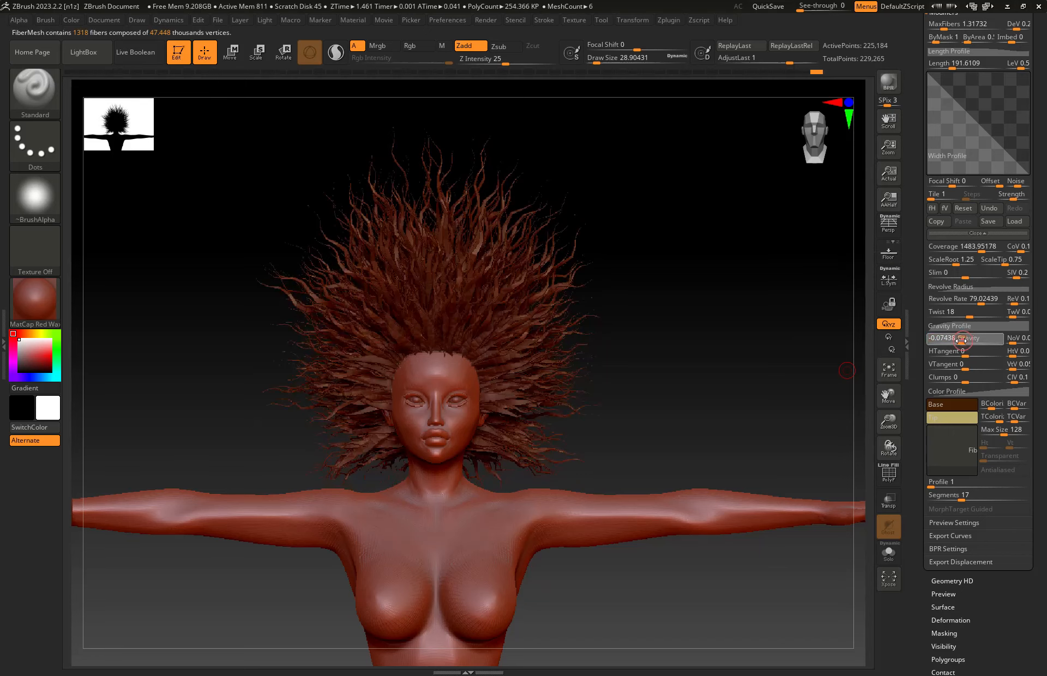
click(959, 340)
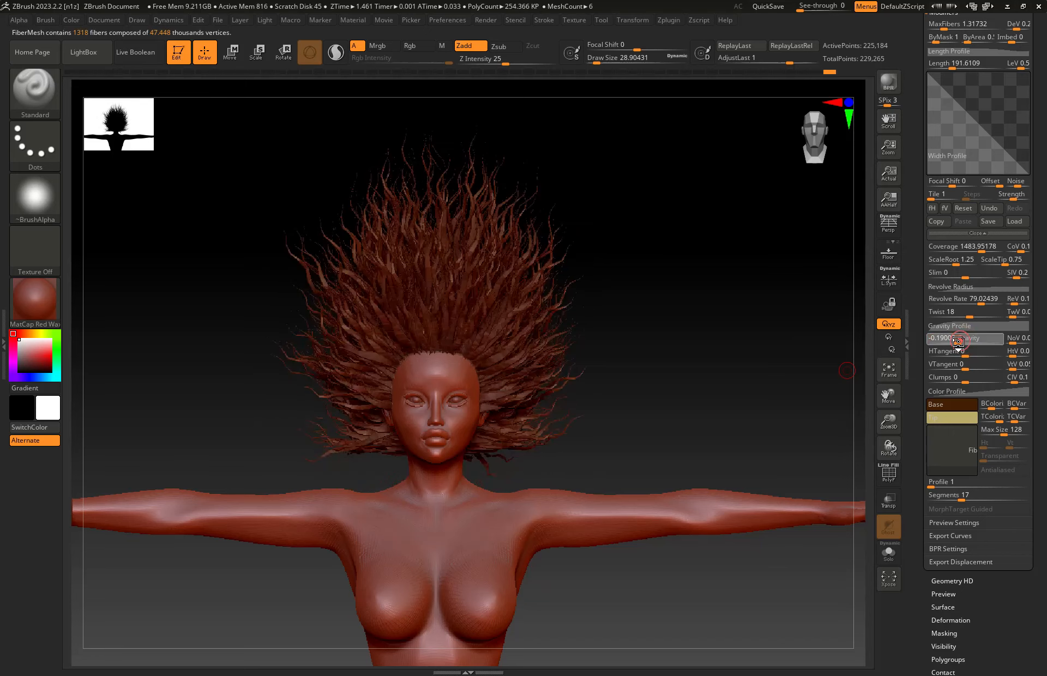
right_drag(443, 424, 456, 425)
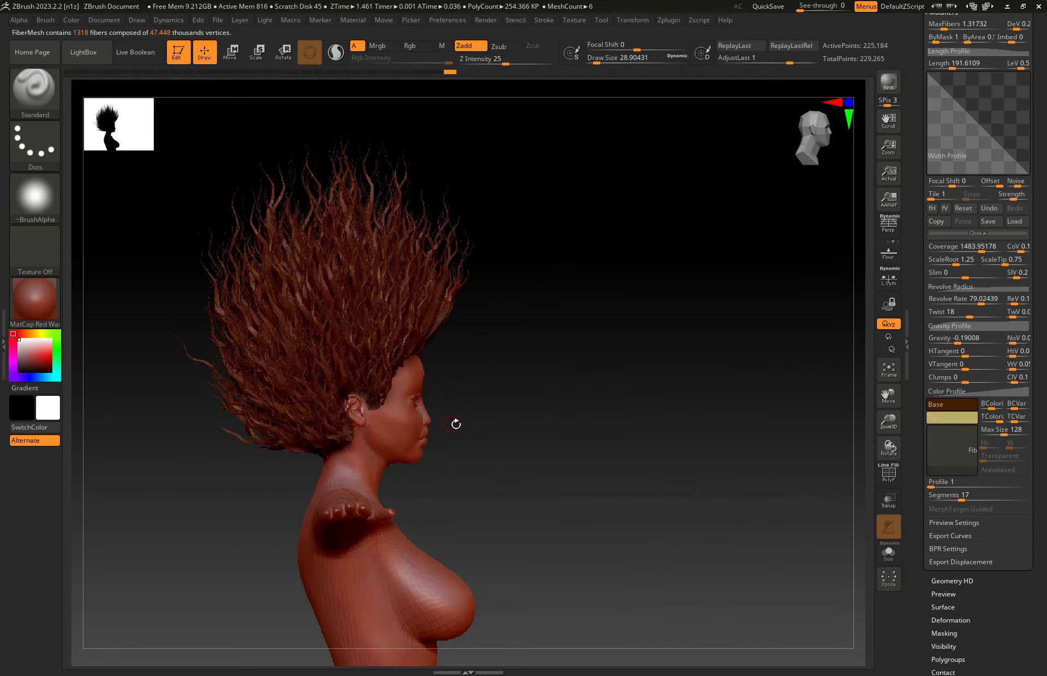
mouse_move(331, 440)
right_down()
mouse_move(367, 477)
mouse_move(345, 429)
right_up()
mouse_move(283, 451)
right_down()
mouse_move(311, 454)
mouse_move(339, 391)
mouse_move(533, 367)
mouse_move(502, 346)
mouse_move(503, 408)
right_up()
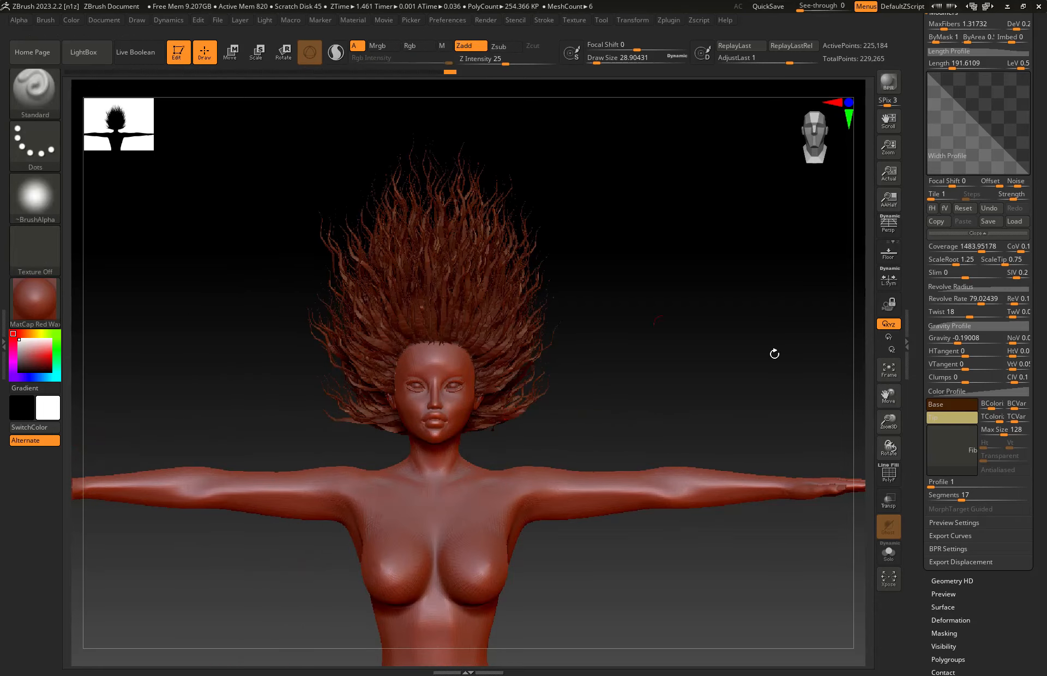
- Lower the fiber Gravity to about -0.55 to pull the hair further upward, and inspect it from the side
drag(958, 339, 945, 339)
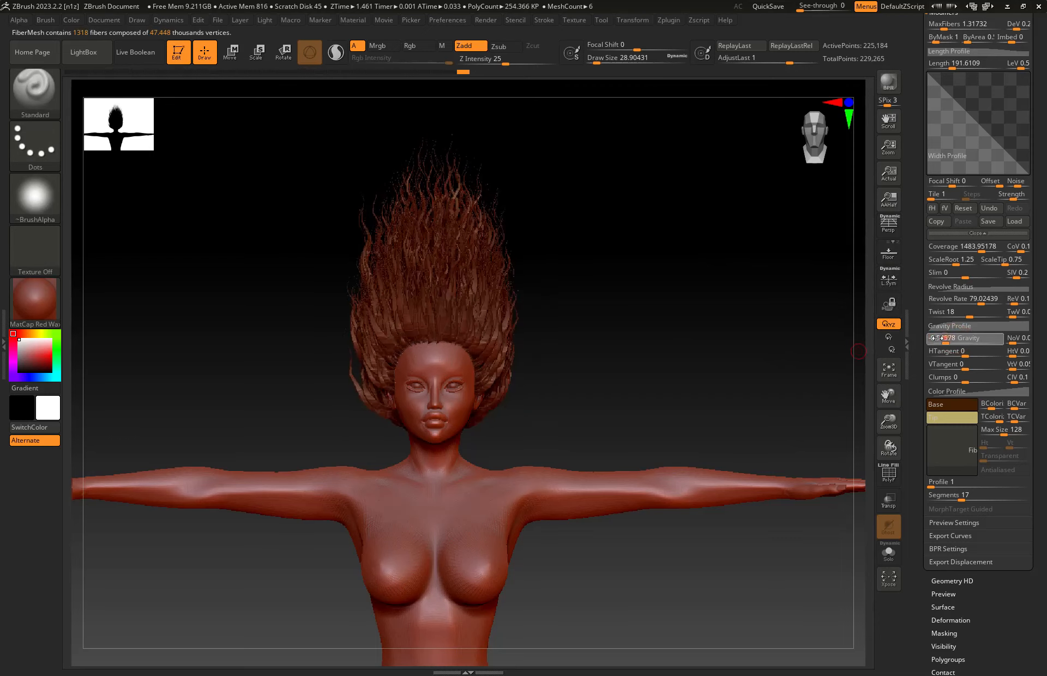
right_drag(491, 361, 452, 368)
right_click(453, 368)
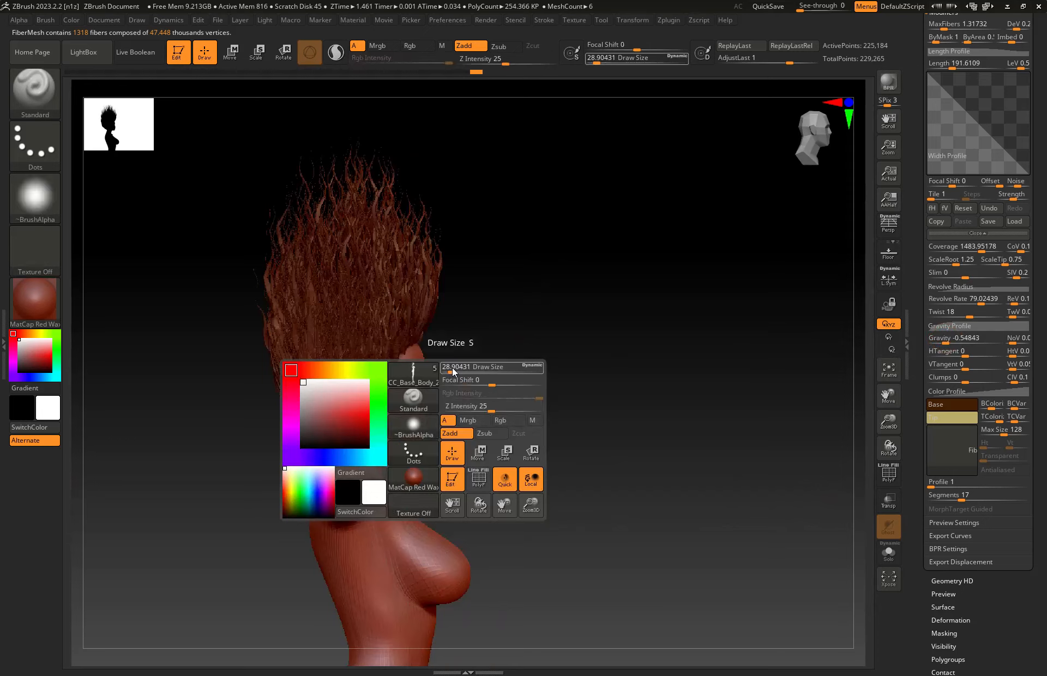
right_drag(374, 379, 478, 437)
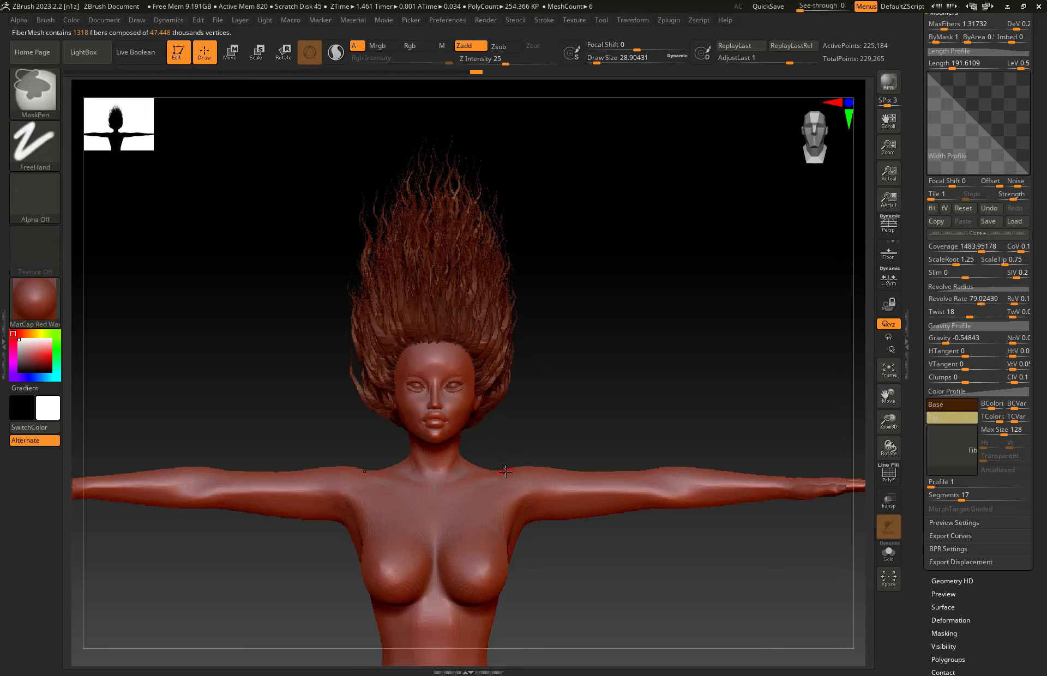
click(943, 338)
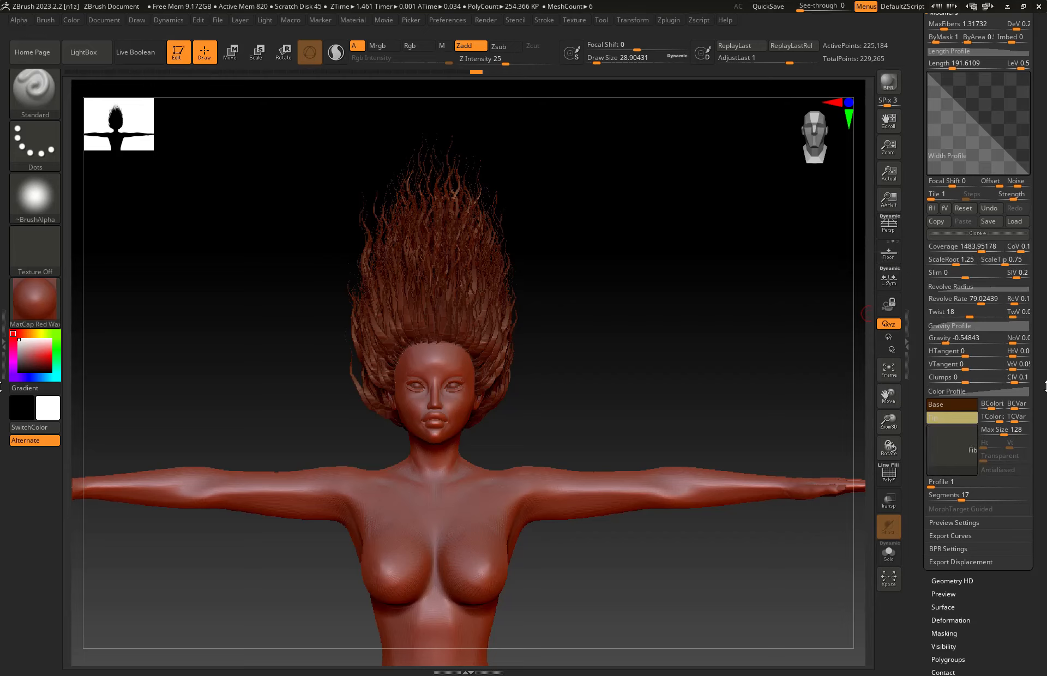
- Bring the fiber Gravity close to zero, at about -0.025, and inspect the spread of the hair from the side
scroll(972, 369, down, 2)
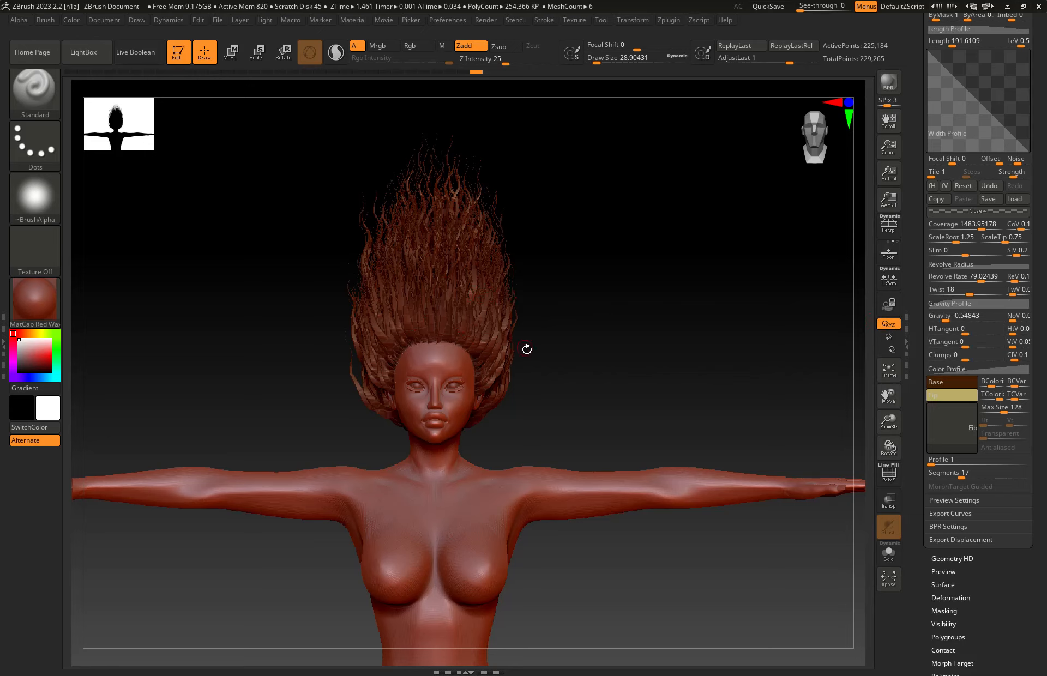
ctrl+right_drag(489, 229, 486, 262)
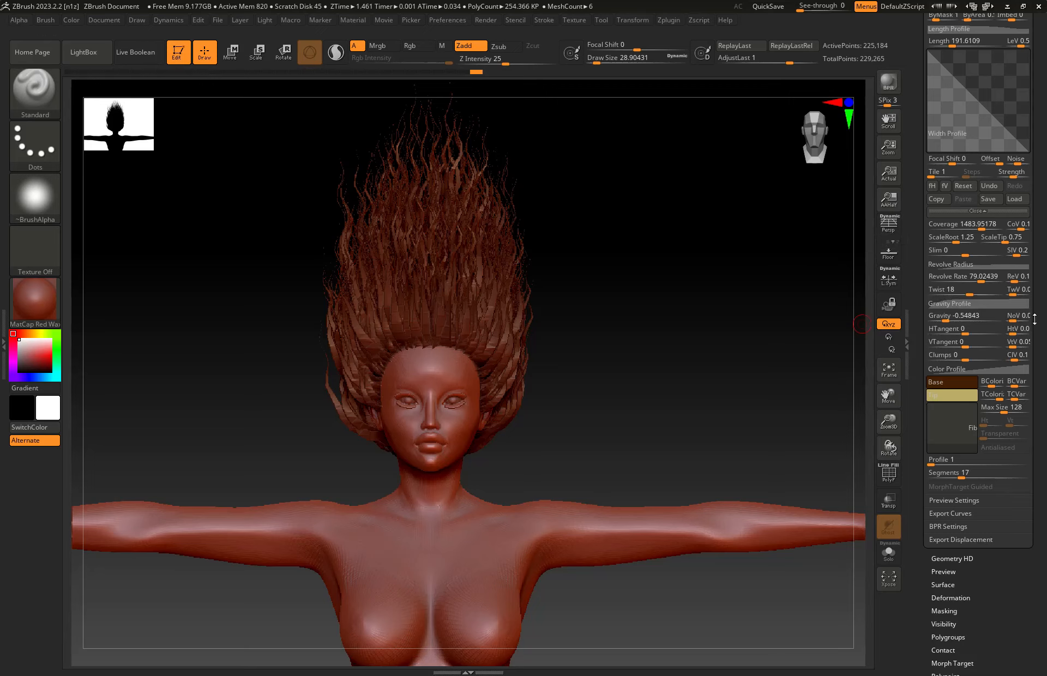
drag(1046, 136, 1046, 144)
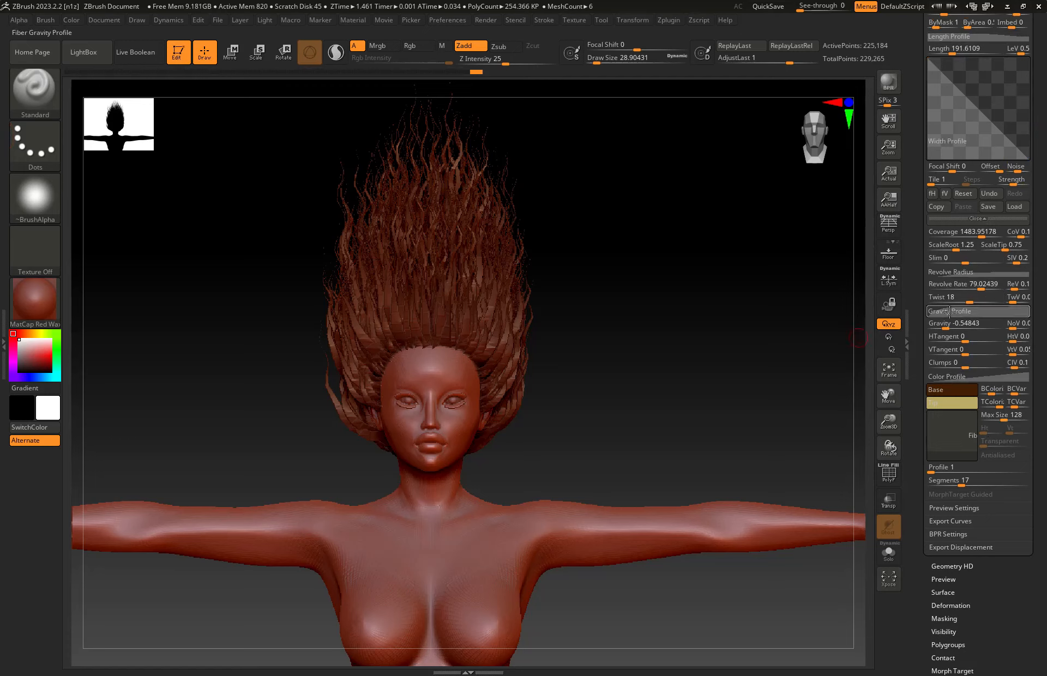
mouse_move(984, 319)
mouse_down()
mouse_move(954, 326)
mouse_move(966, 326)
mouse_up()
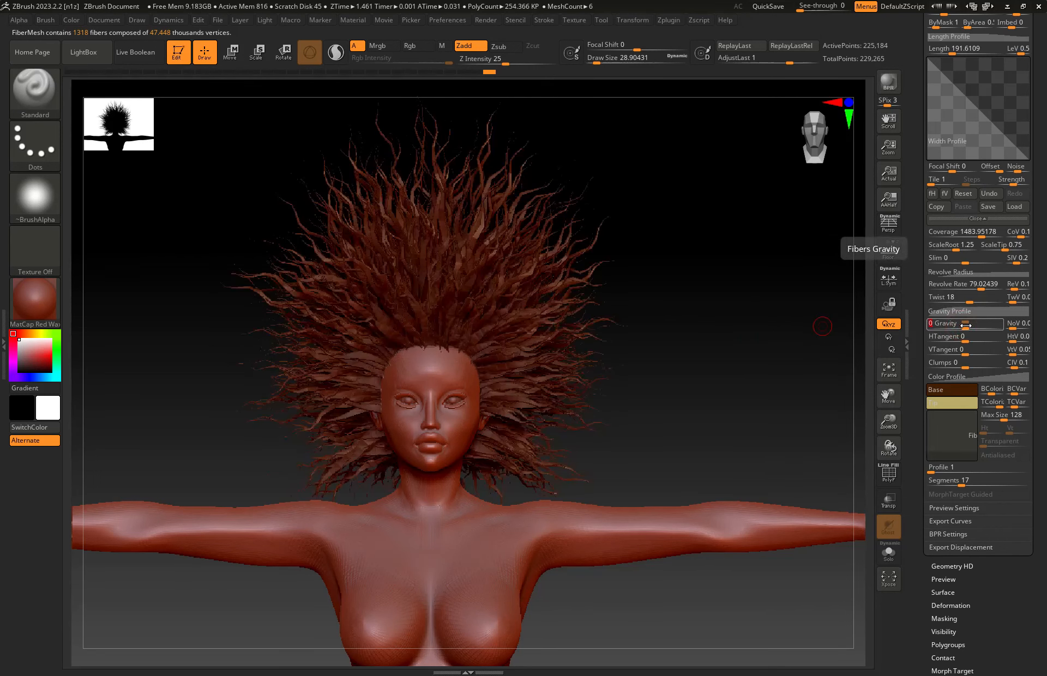
click(966, 326)
click(966, 325)
click(965, 325)
drag(966, 325, 964, 325)
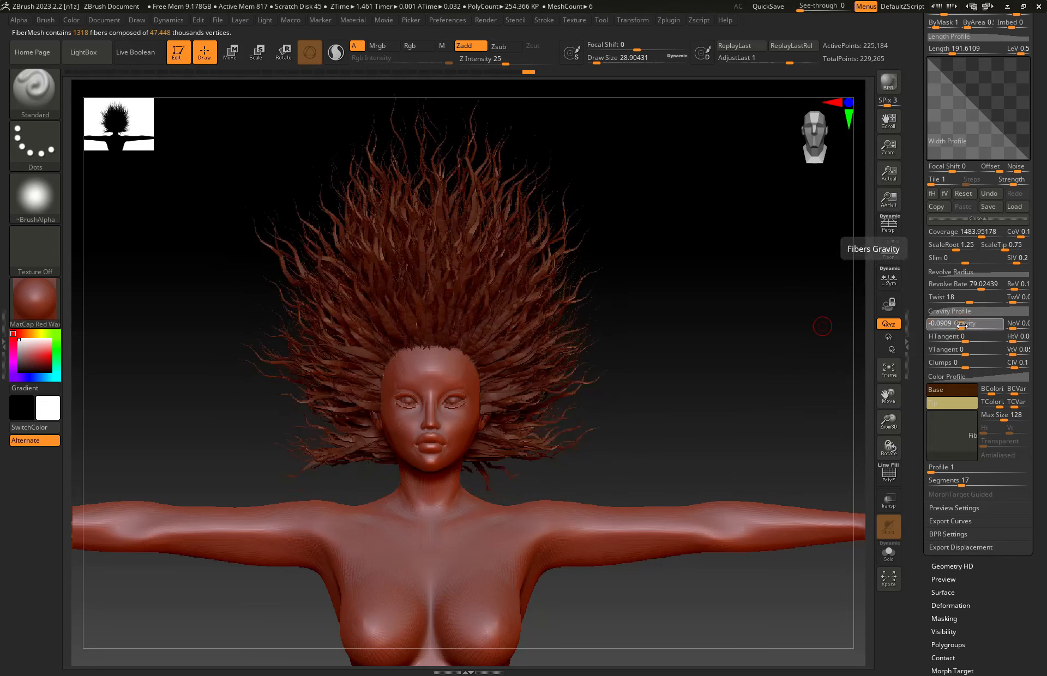
drag(393, 428, 468, 428)
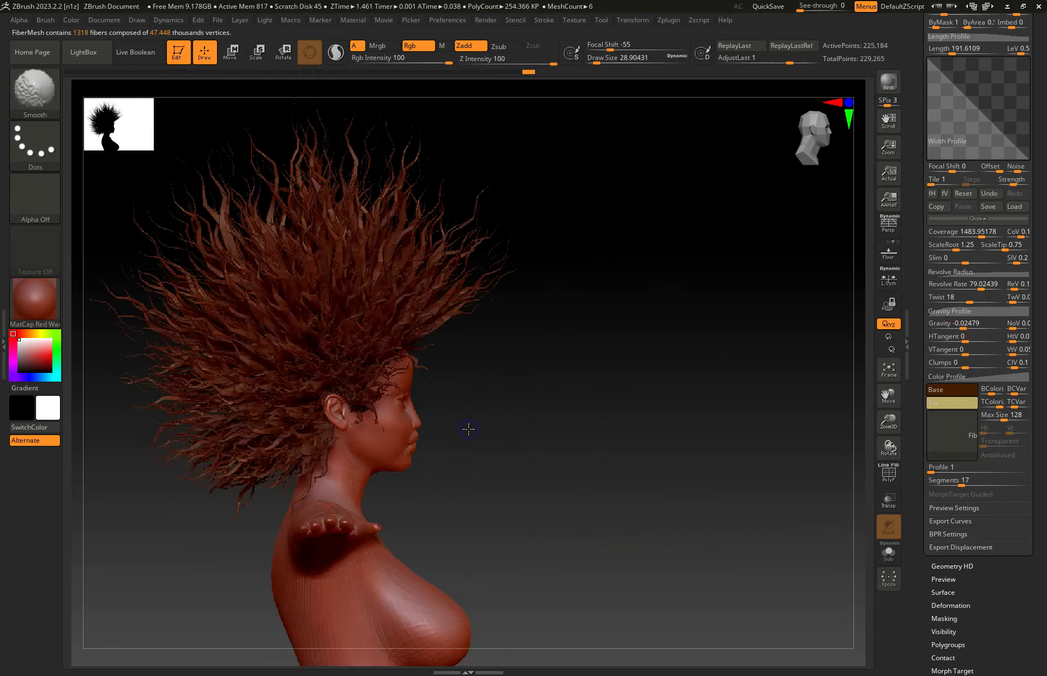
- Set the fiber Length to about 290 and inspect the hair from the front
drag(643, 433, 600, 432)
right_click(600, 432)
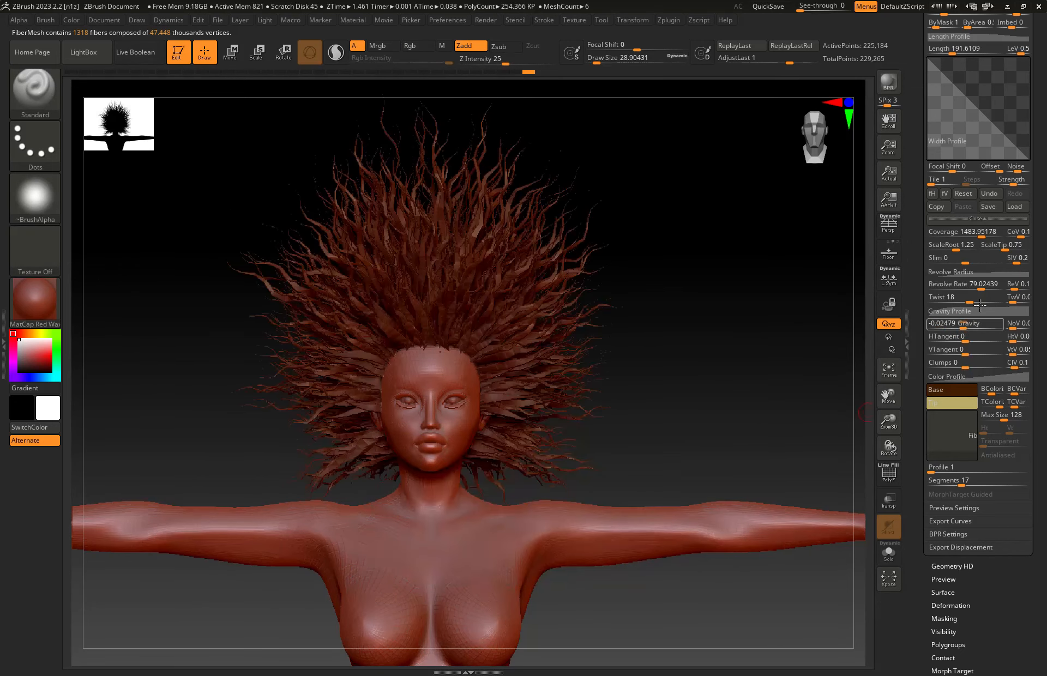
click(955, 49)
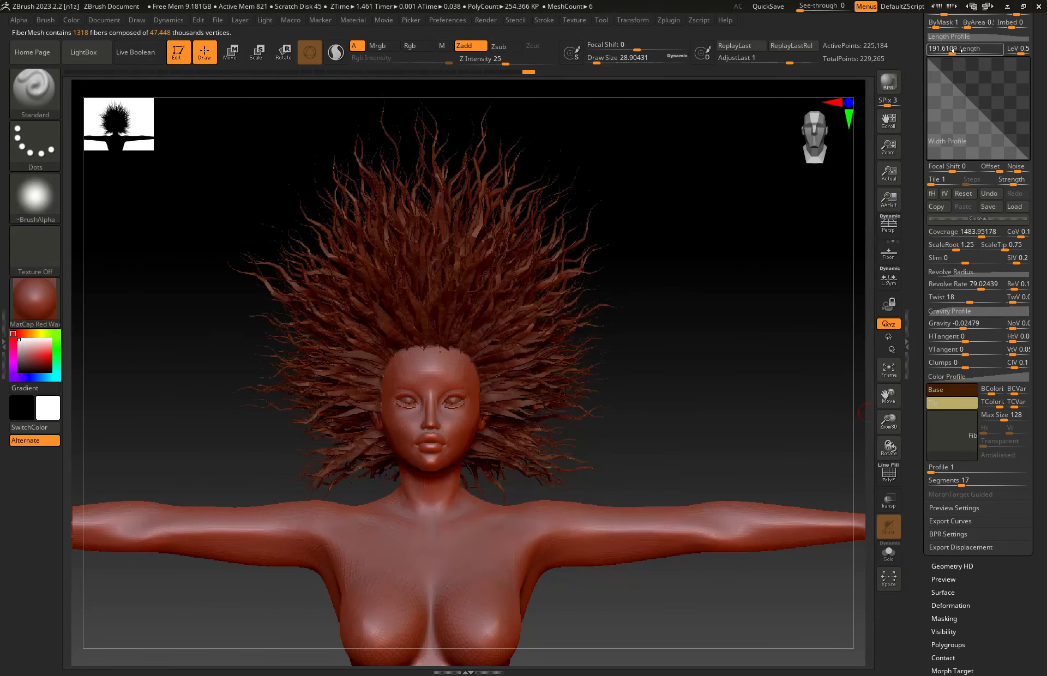
key(Return)
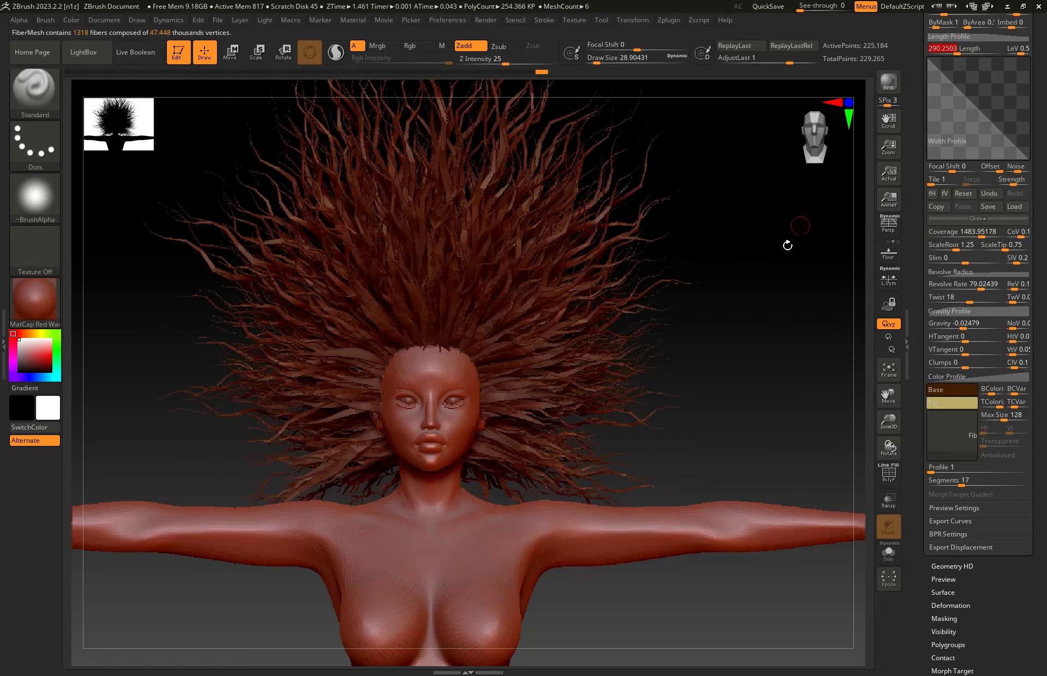
drag(791, 240, 748, 243)
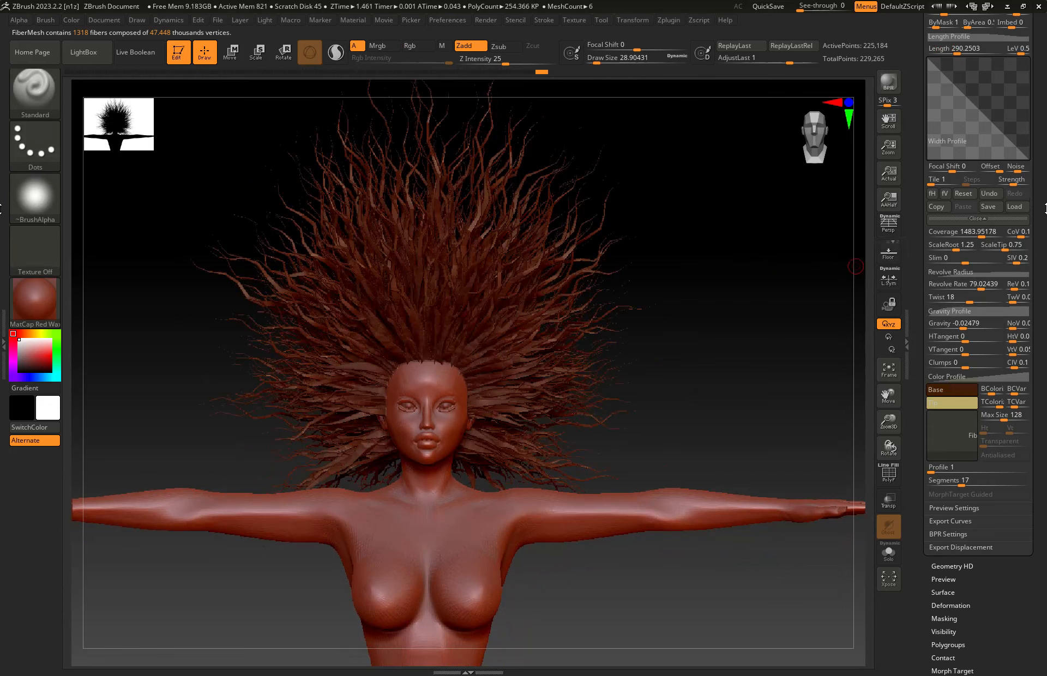
- Open the fiber Length Profile curve and reset it
drag(1046, 208, 1046, 273)
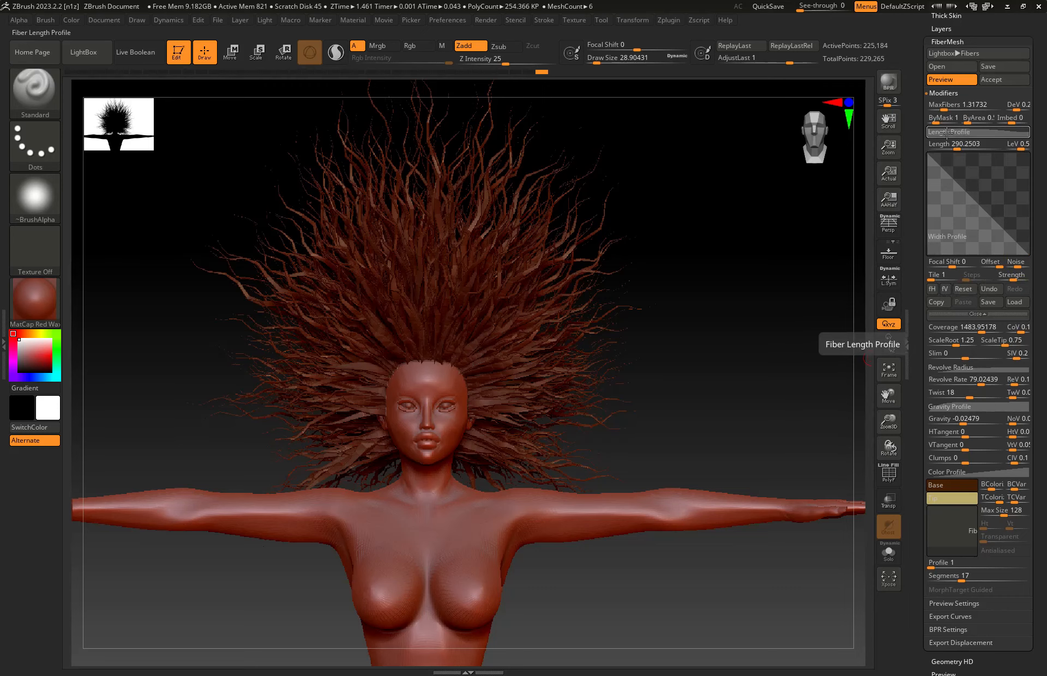
click(973, 132)
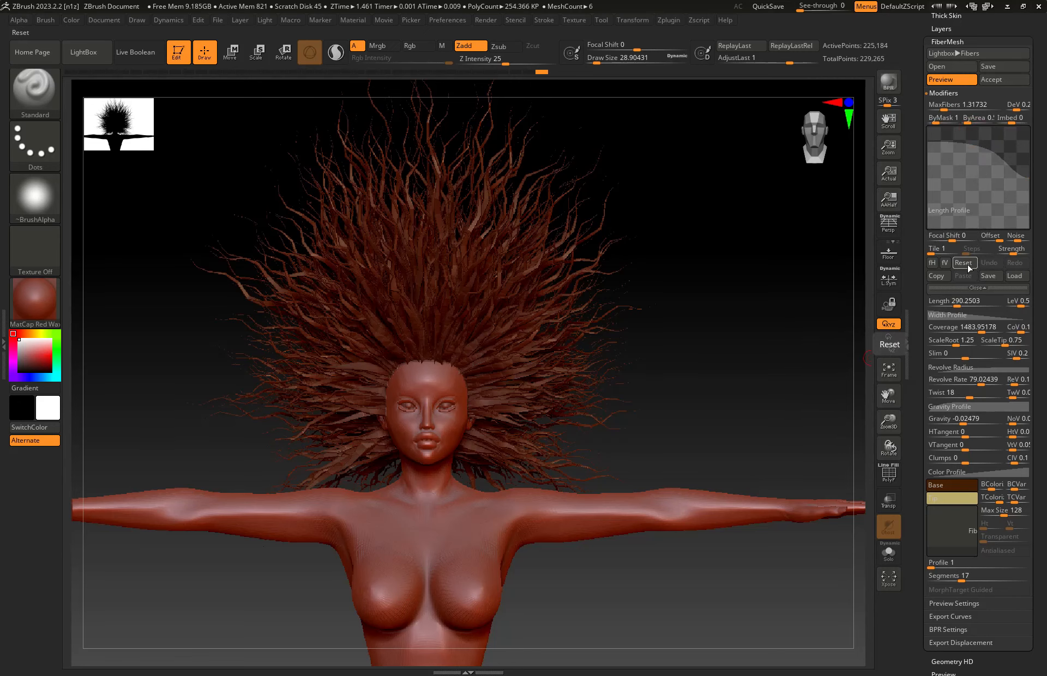
click(968, 265)
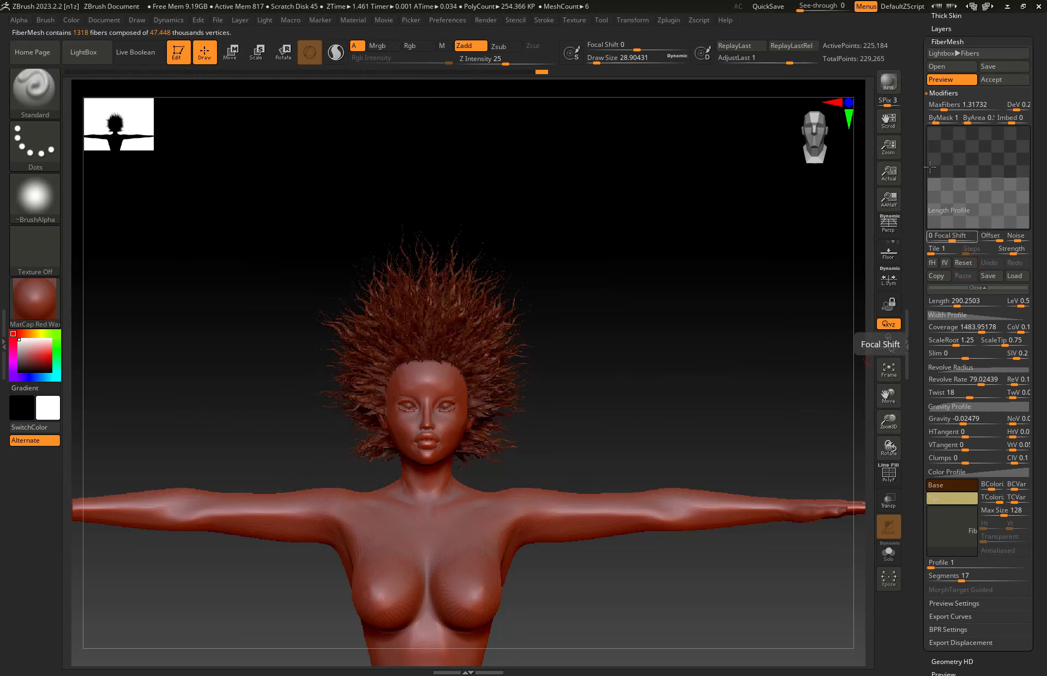
- Shape the Length Profile into a straight ramp rising from zero to maximum, and inspect the hair up close
drag(928, 176, 929, 234)
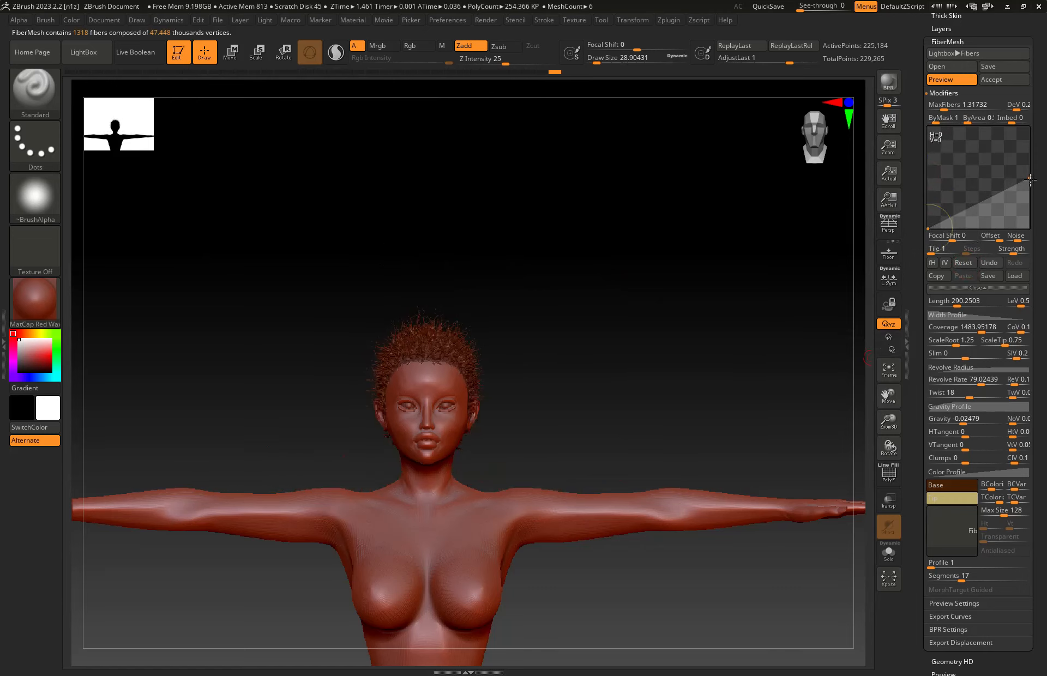
drag(1030, 179, 1030, 128)
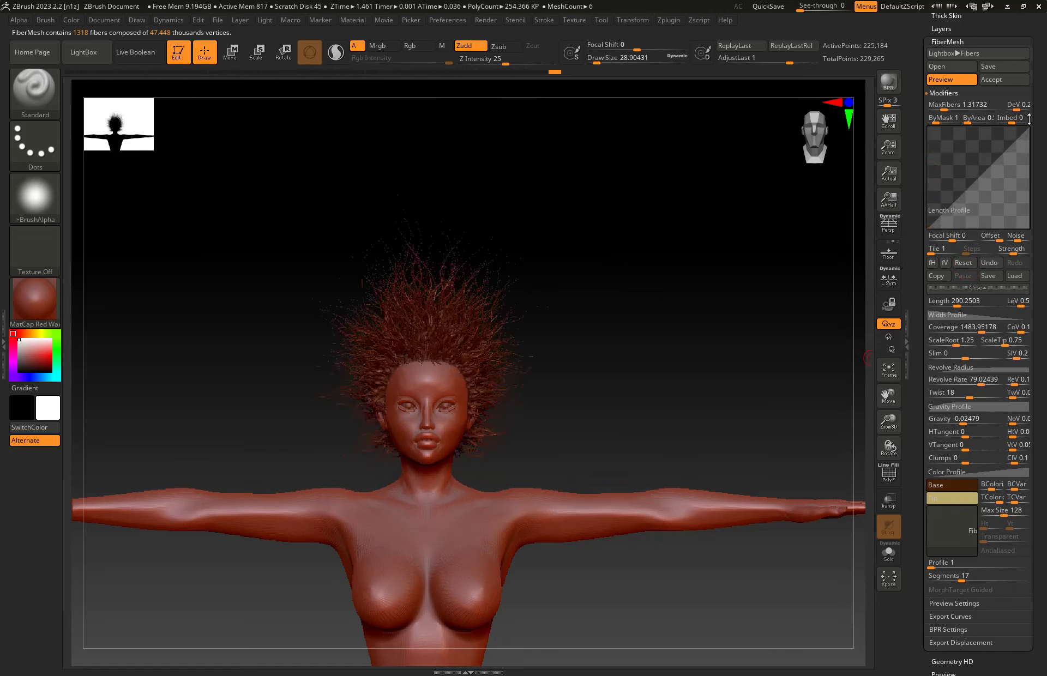
mouse_move(497, 285)
ctrl+right_down()
mouse_move(470, 351)
mouse_move(521, 314)
mouse_move(414, 374)
mouse_move(431, 374)
ctrl+right_up()
right_drag(293, 386, 352, 419)
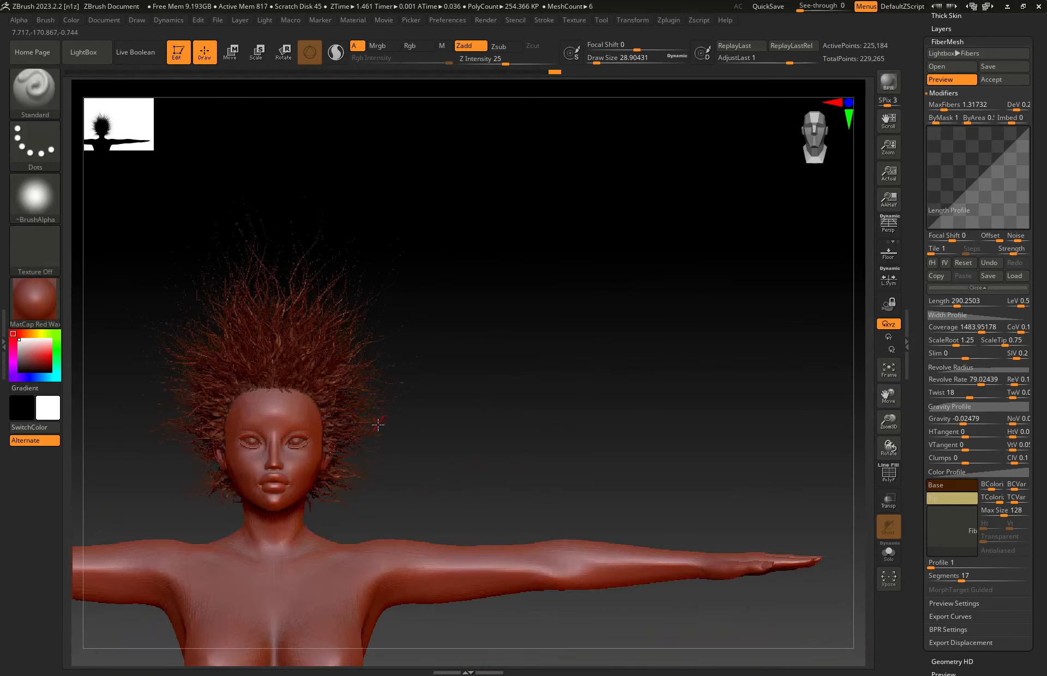
key(space)
drag(486, 392, 486, 392)
mouse_move(409, 379)
ctrl+right_down()
mouse_move(349, 353)
mouse_move(348, 400)
mouse_move(507, 384)
ctrl+right_up()
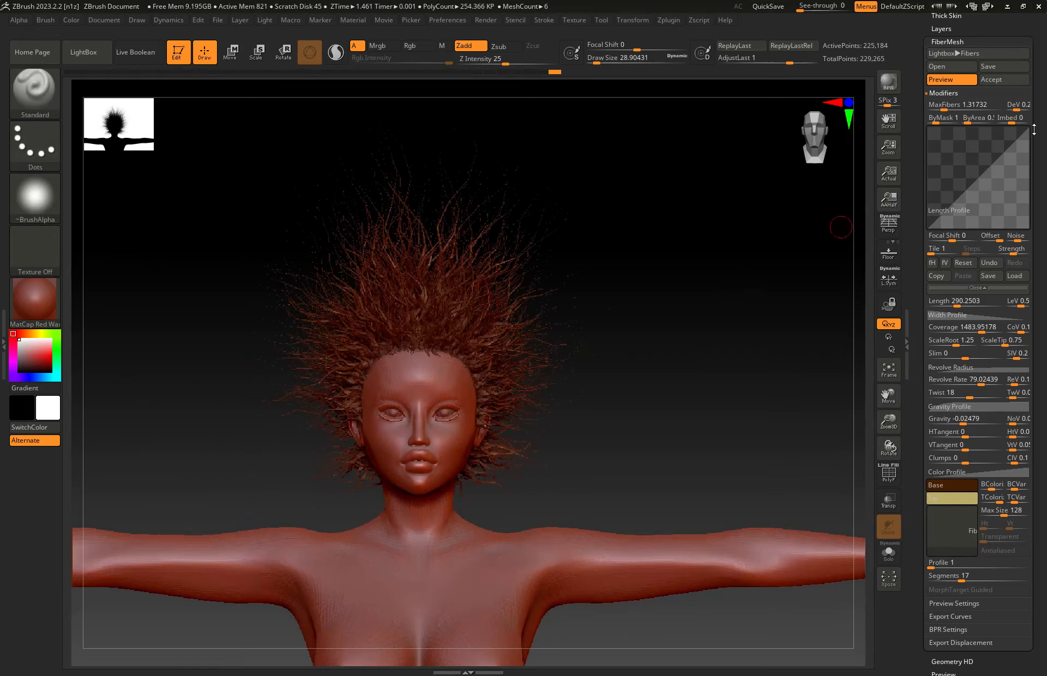
- Lower the end of the Length Profile to about half height and raise its start to about 0.715
drag(1029, 127, 1026, 173)
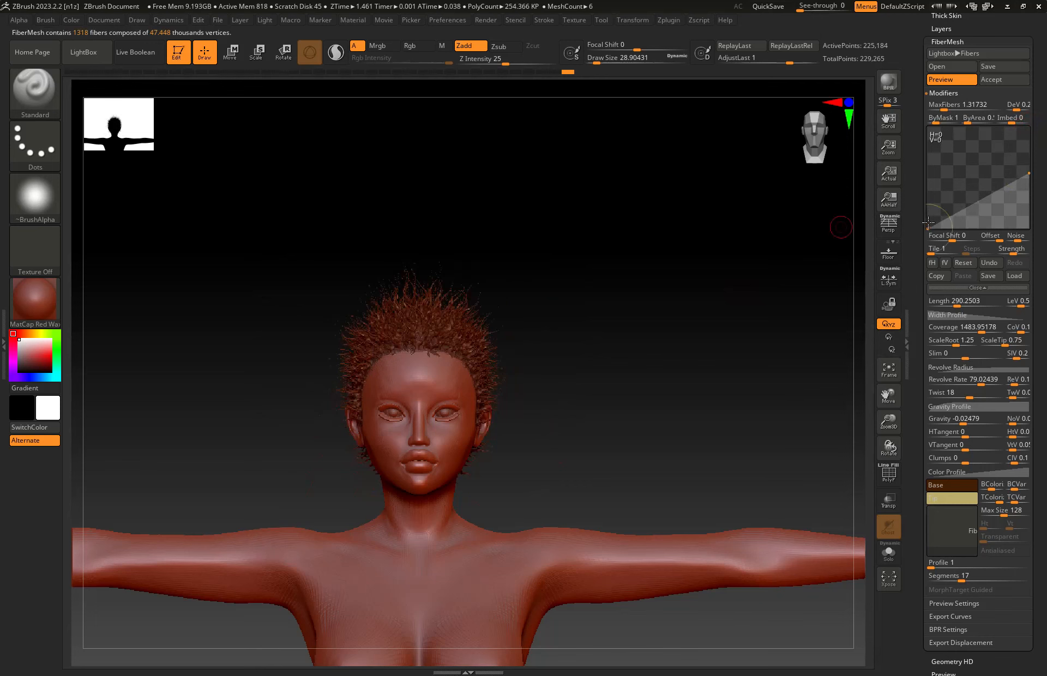
drag(929, 226, 927, 180)
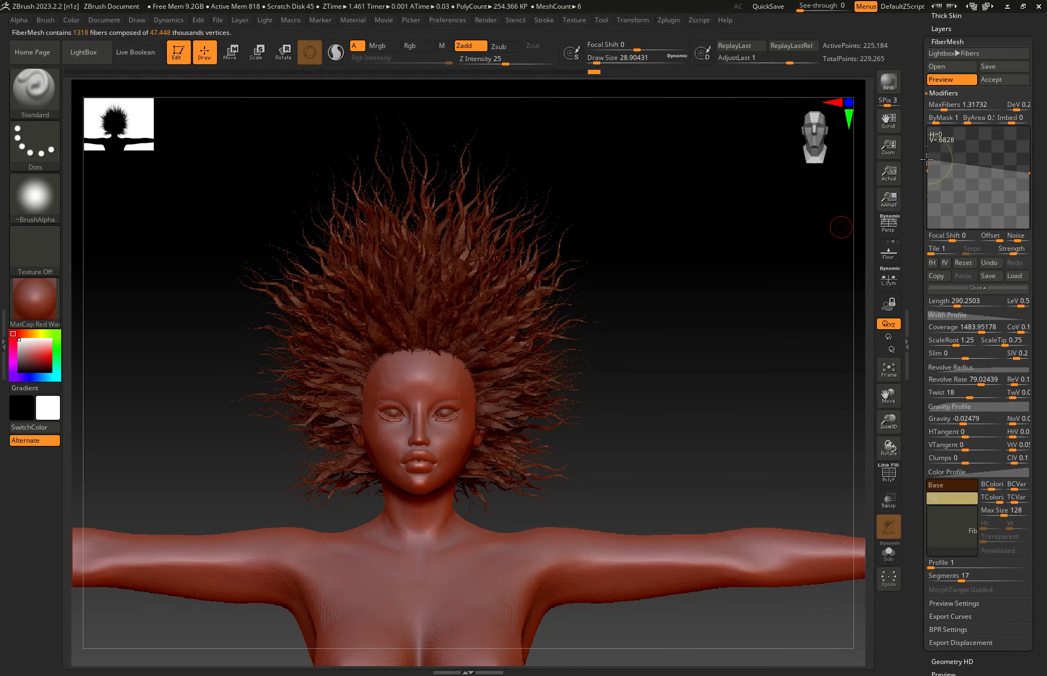
drag(927, 158, 927, 157)
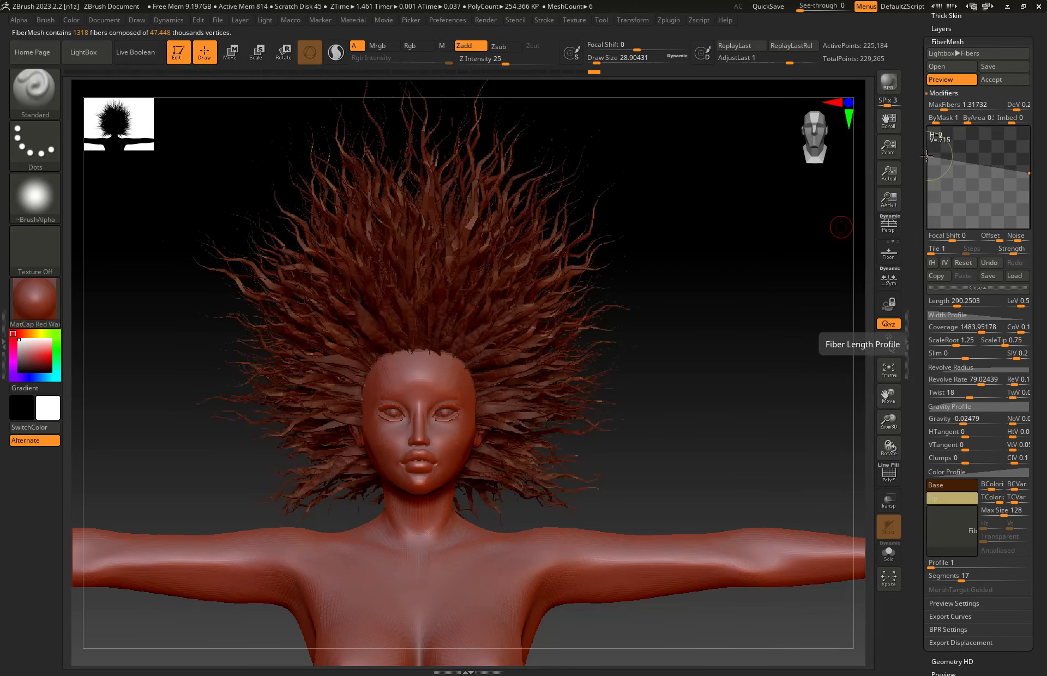
- Set the Length Profile's start to about half height and its end to about 0.23, checking the hair from side and front
ctrl+right_drag(540, 353, 806, 261)
drag(928, 156, 930, 180)
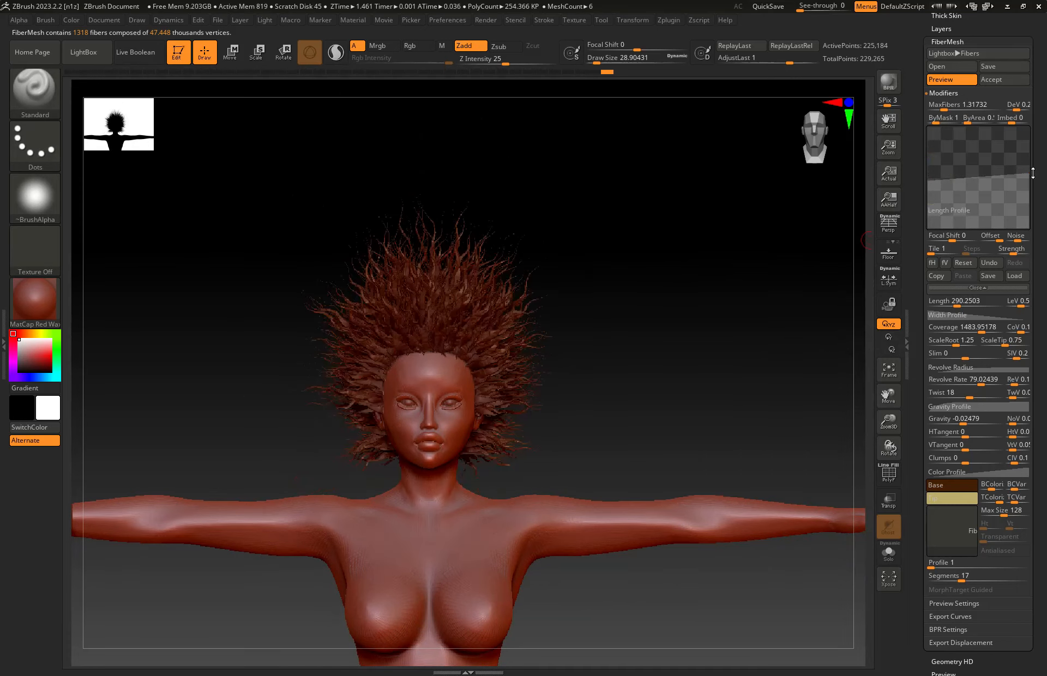
drag(1029, 170, 1030, 204)
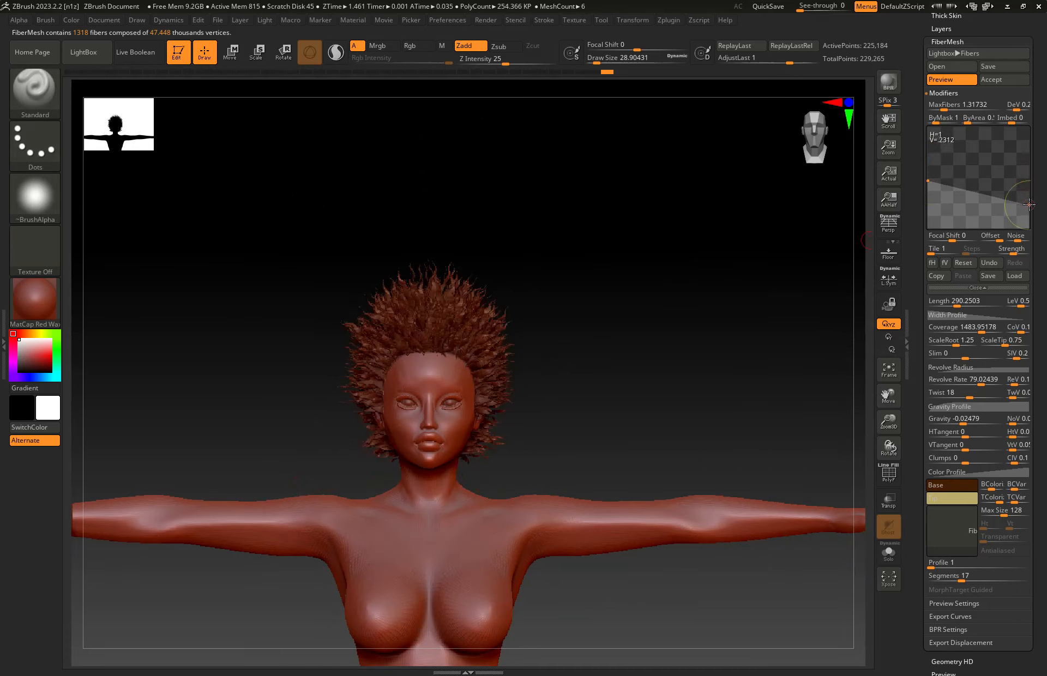
key(ctrl)
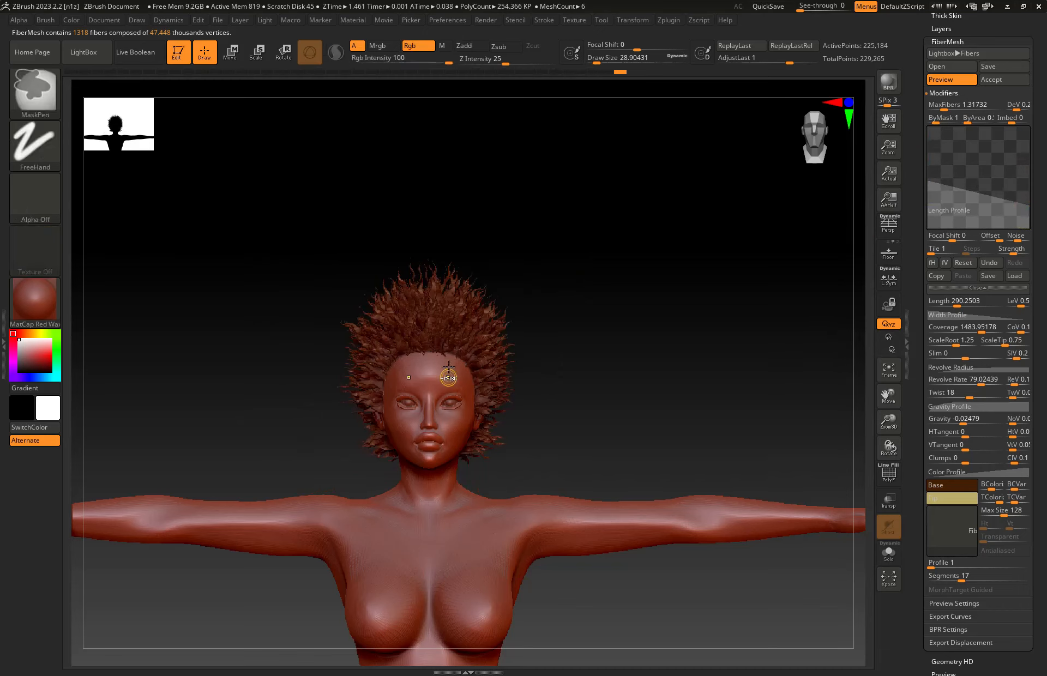
ctrl+right_drag(449, 367, 449, 407)
shift+right_drag(371, 407, 513, 407)
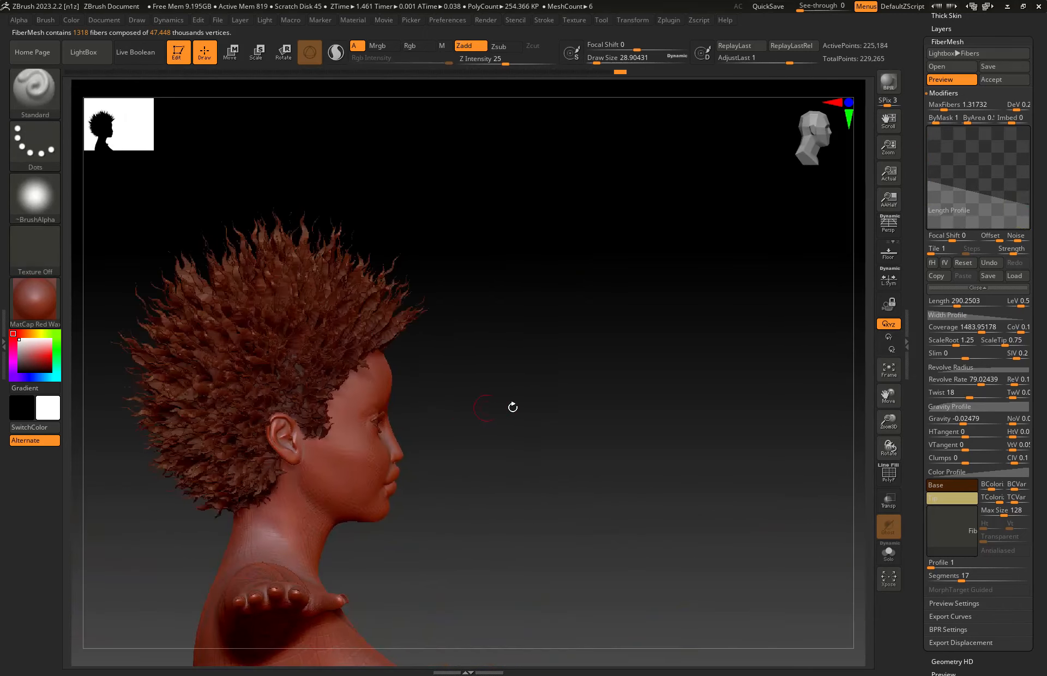
click(814, 136)
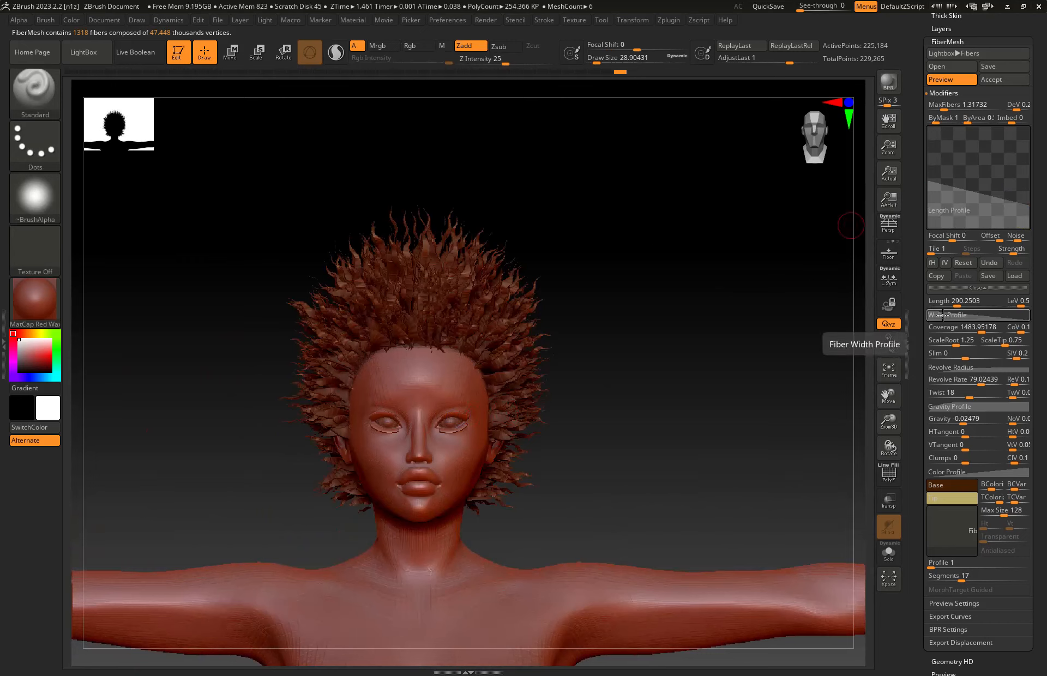
- Increase the fiber Length to about 868 and slightly raise the start of the Length Profile curve
drag(952, 303, 976, 304)
ctrl+right_drag(458, 387, 470, 312)
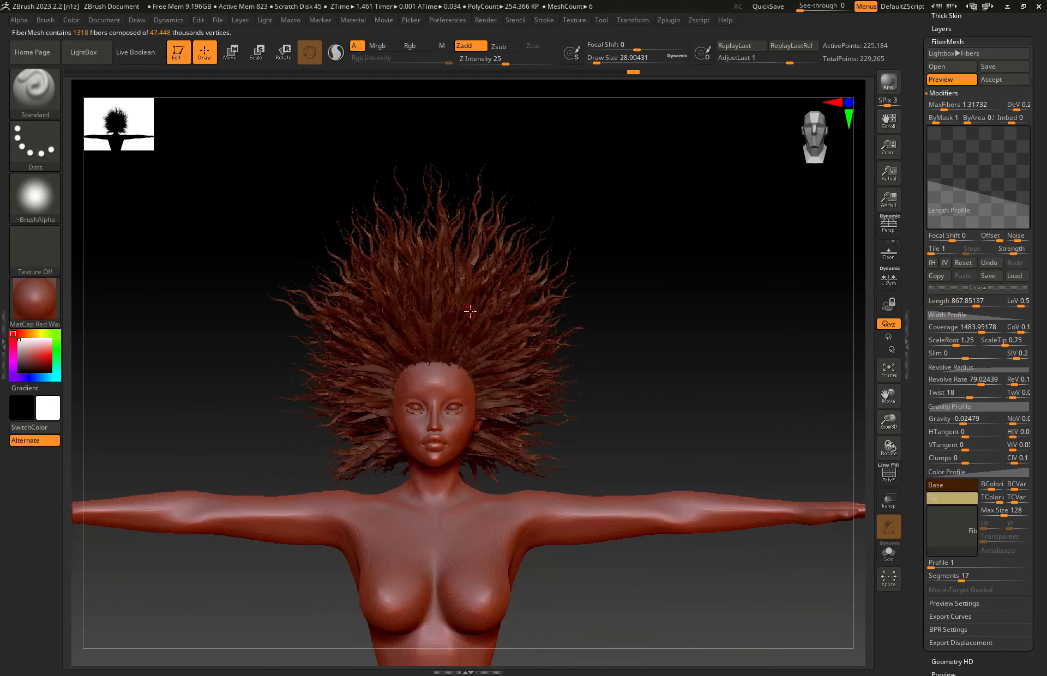
drag(927, 182, 928, 173)
ctrl+right_drag(514, 395, 491, 349)
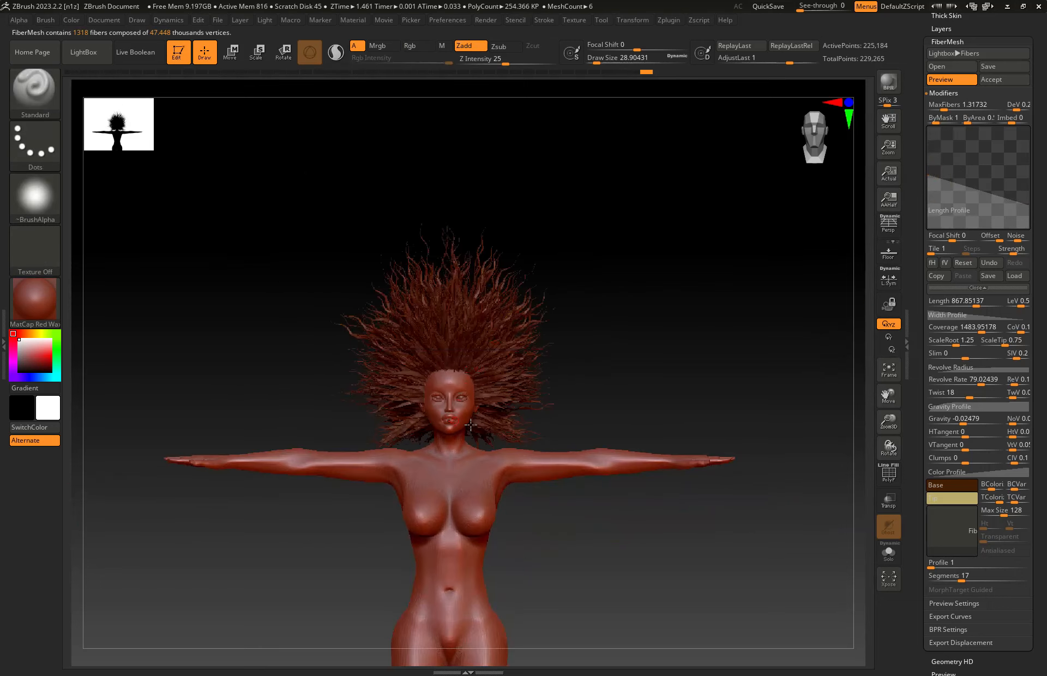
shift+right_drag(469, 414, 500, 433)
- Accept the previewed fibers as a new subtool and create its UVs with the FiberUV projection
drag(1045, 131, 1045, 155)
click(992, 103)
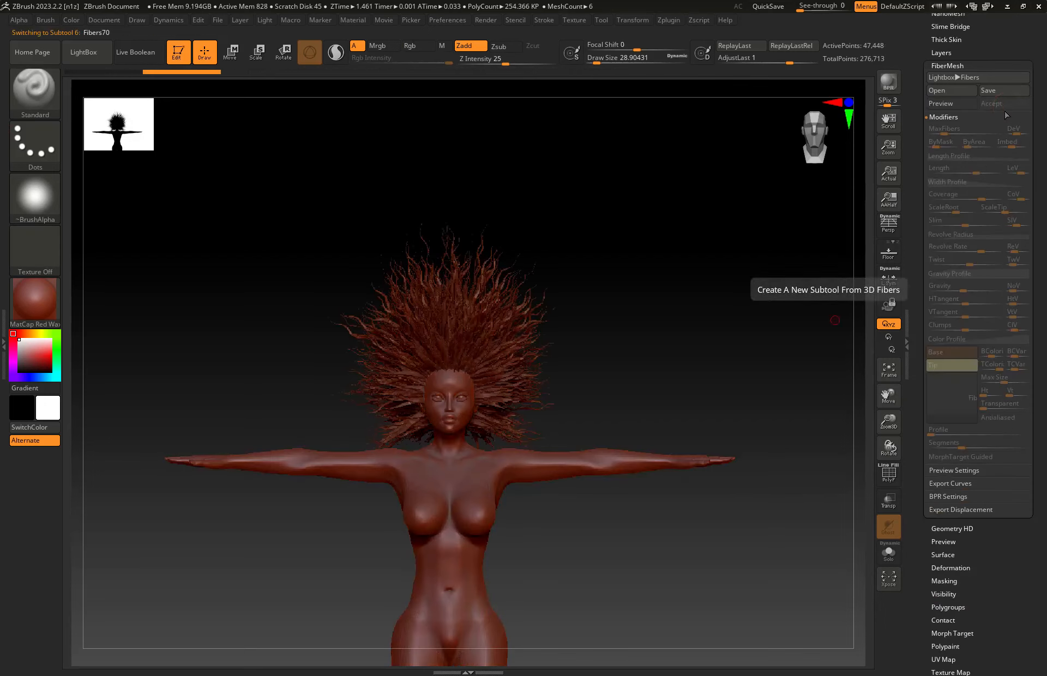
scroll(1046, 473, down, 4)
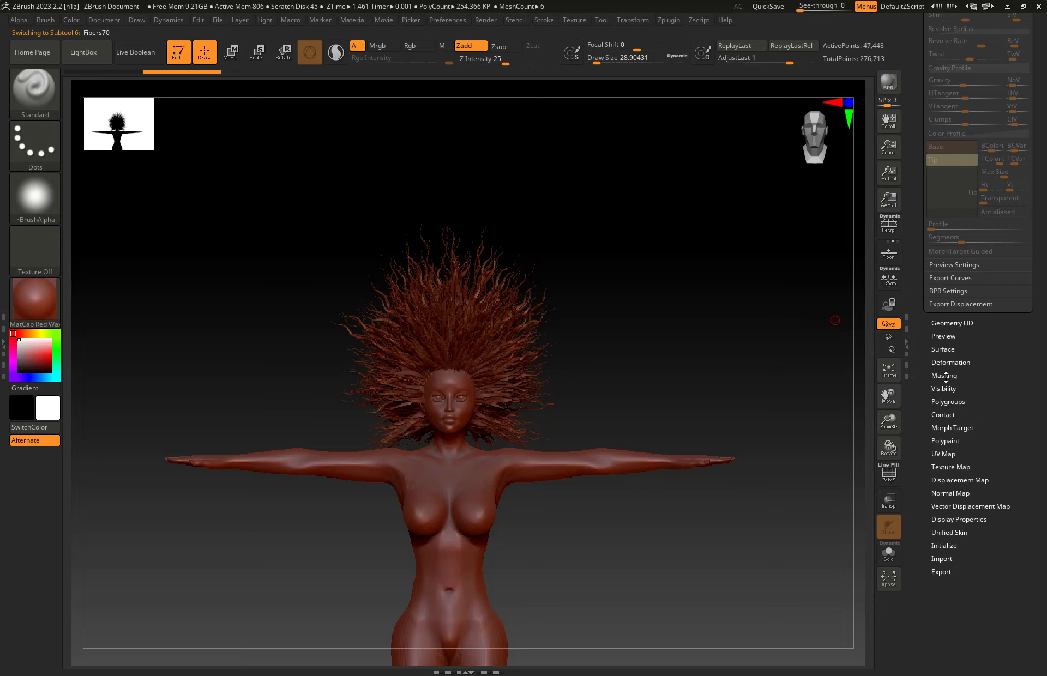
click(947, 452)
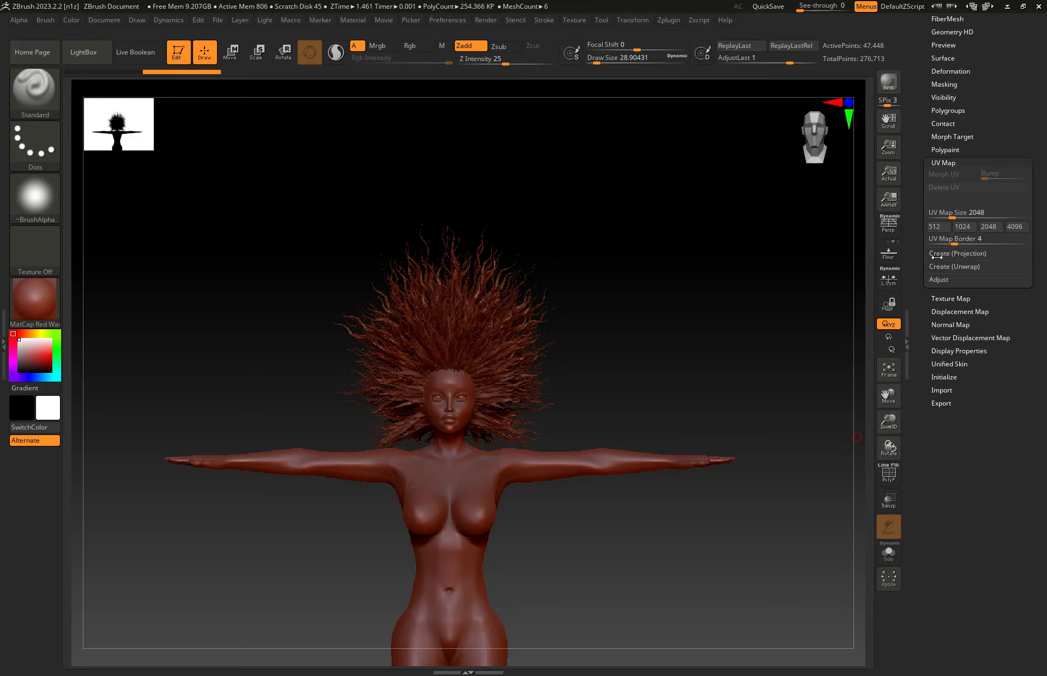
click(967, 255)
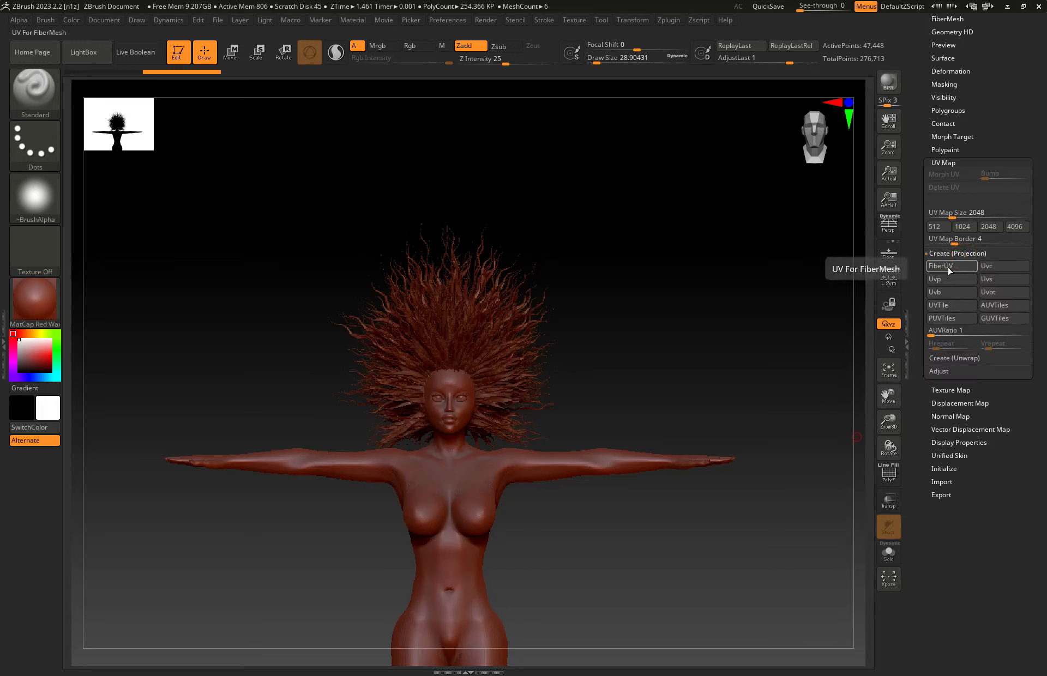
click(963, 268)
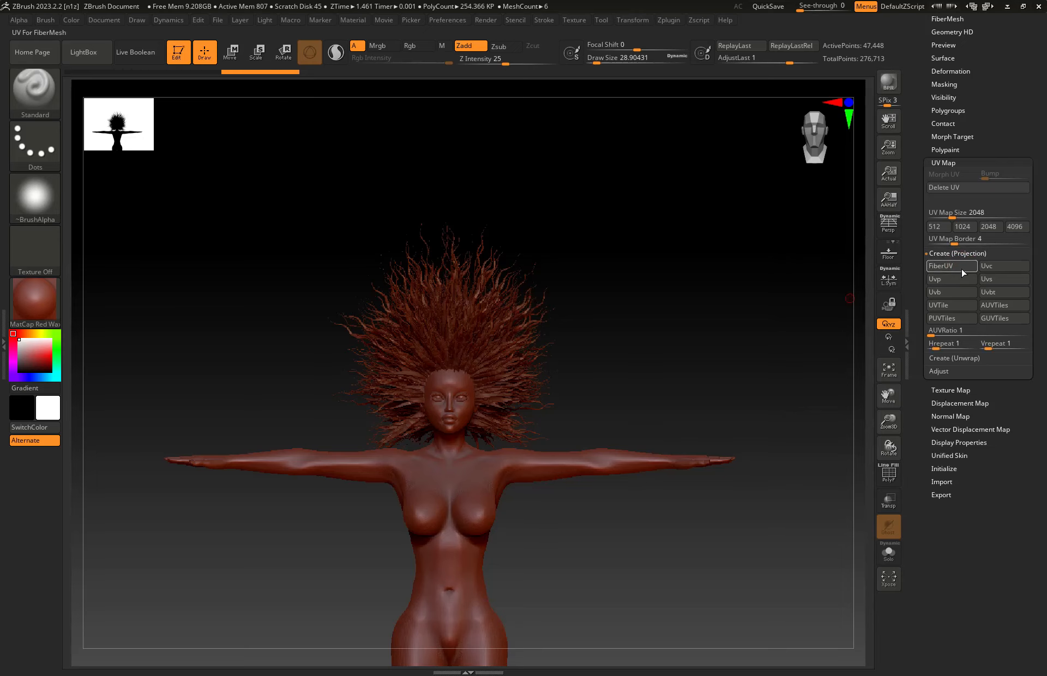
- Send all subtools to Character Creator through GoZ and update the character, bringing in the Fibers70 mesh with Create Cloth
key(ctrl)
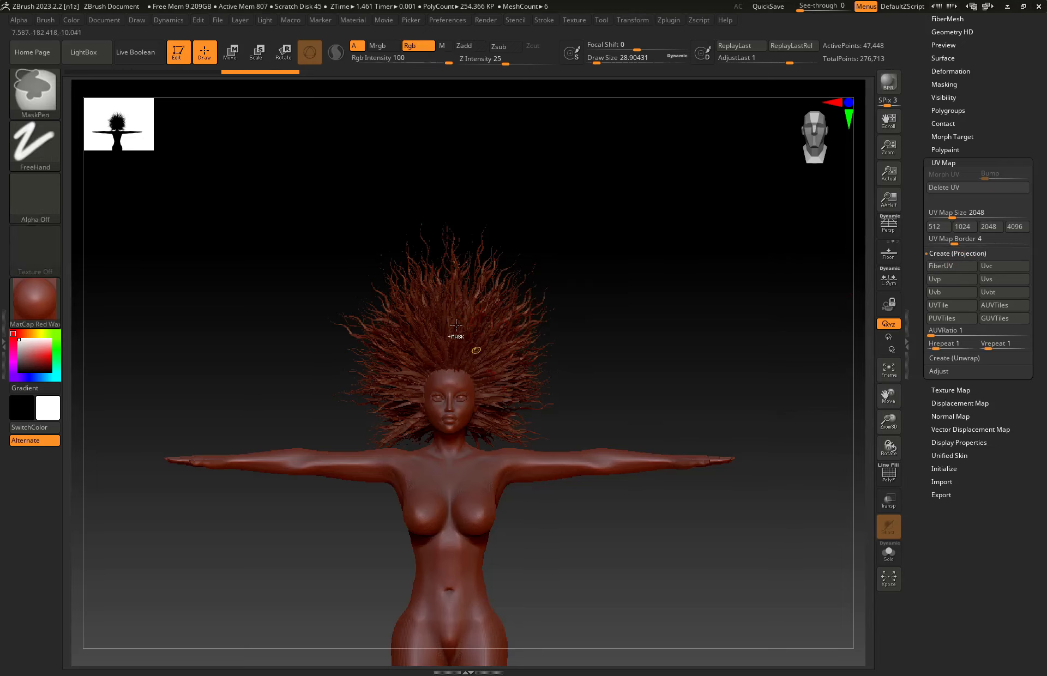
ctrl+right_drag(456, 325, 512, 406)
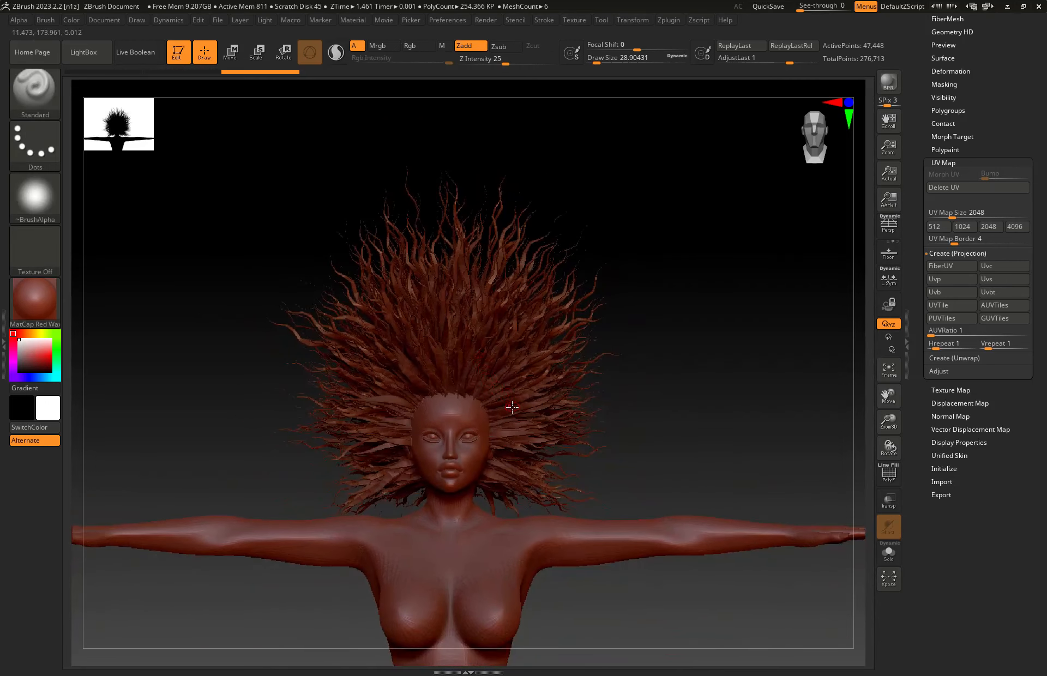
drag(1011, 118, 1011, 223)
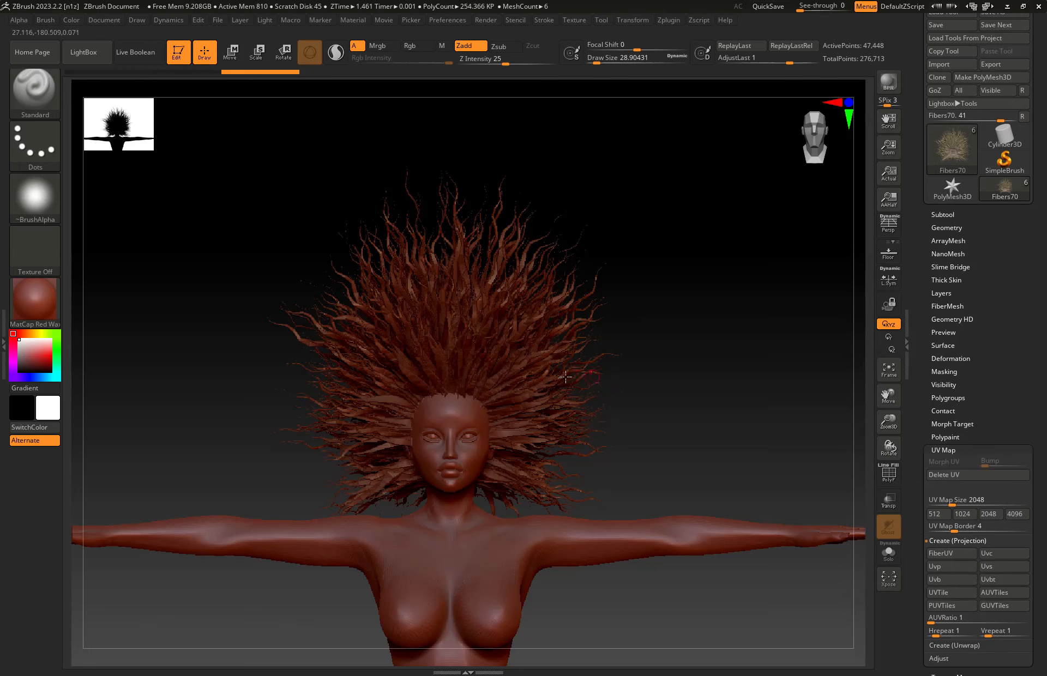
right_drag(565, 377, 532, 376)
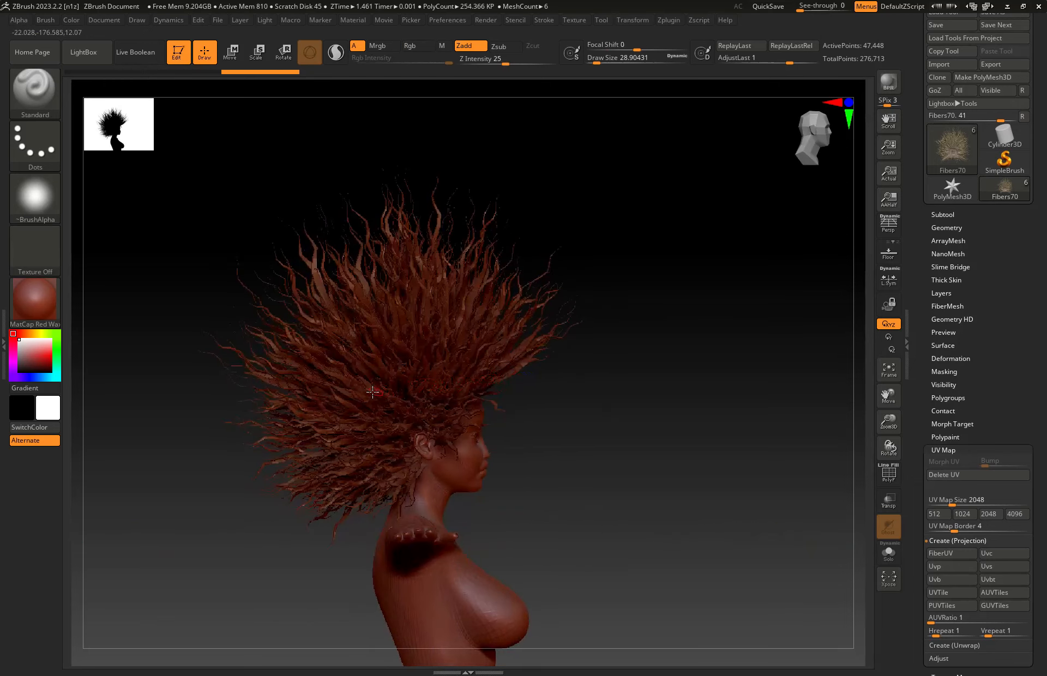
shift+right_drag(372, 392, 342, 412)
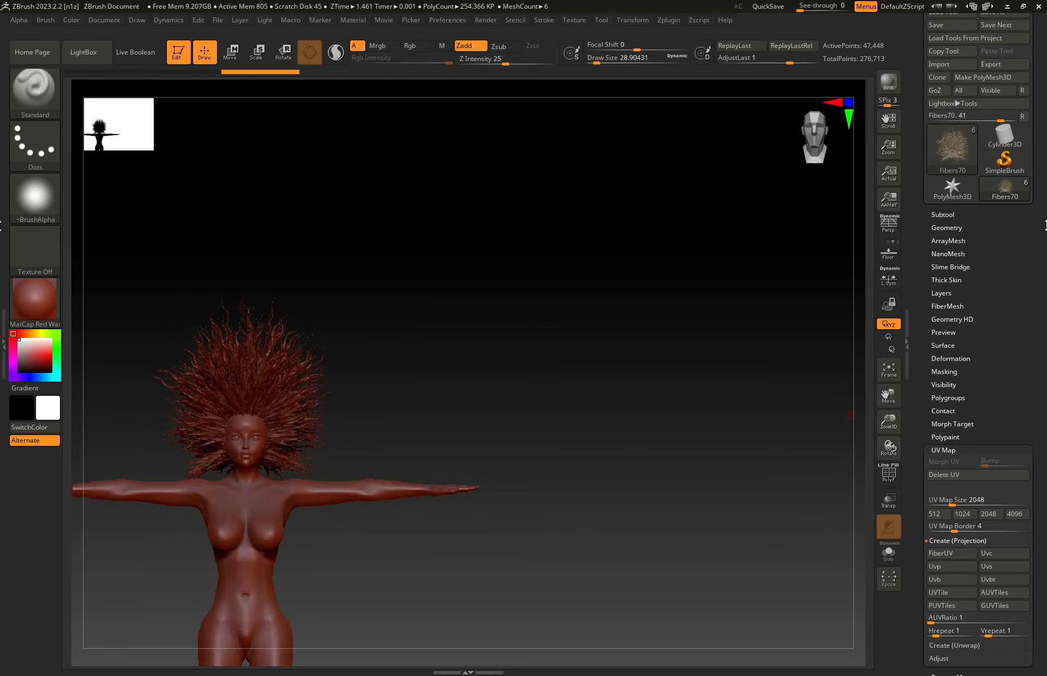
drag(1045, 226, 1044, 273)
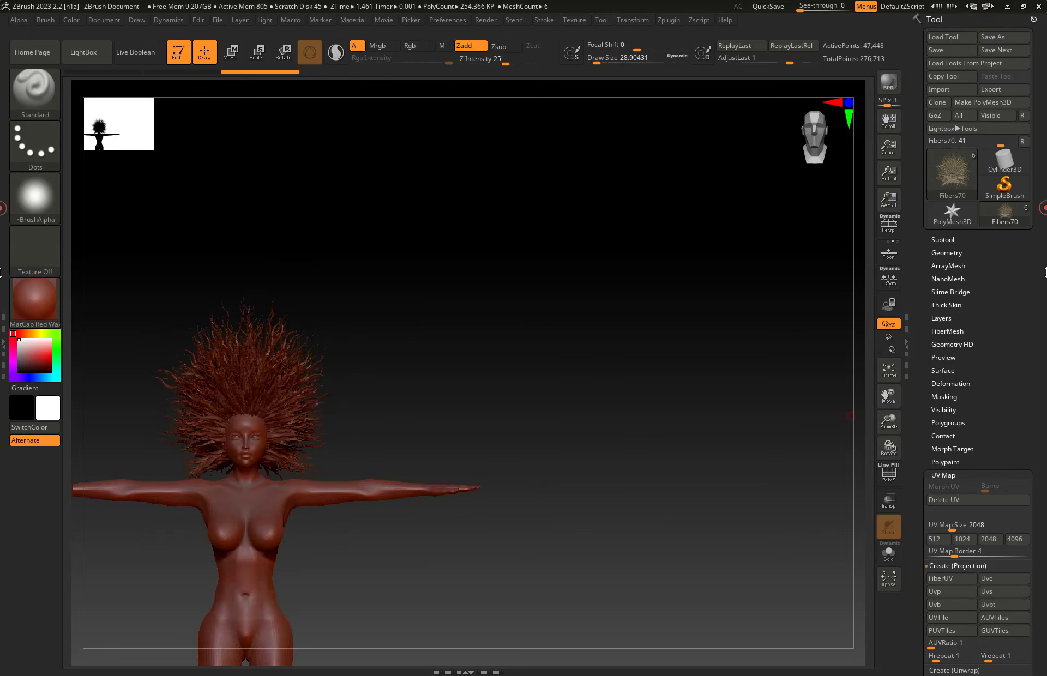
click(964, 116)
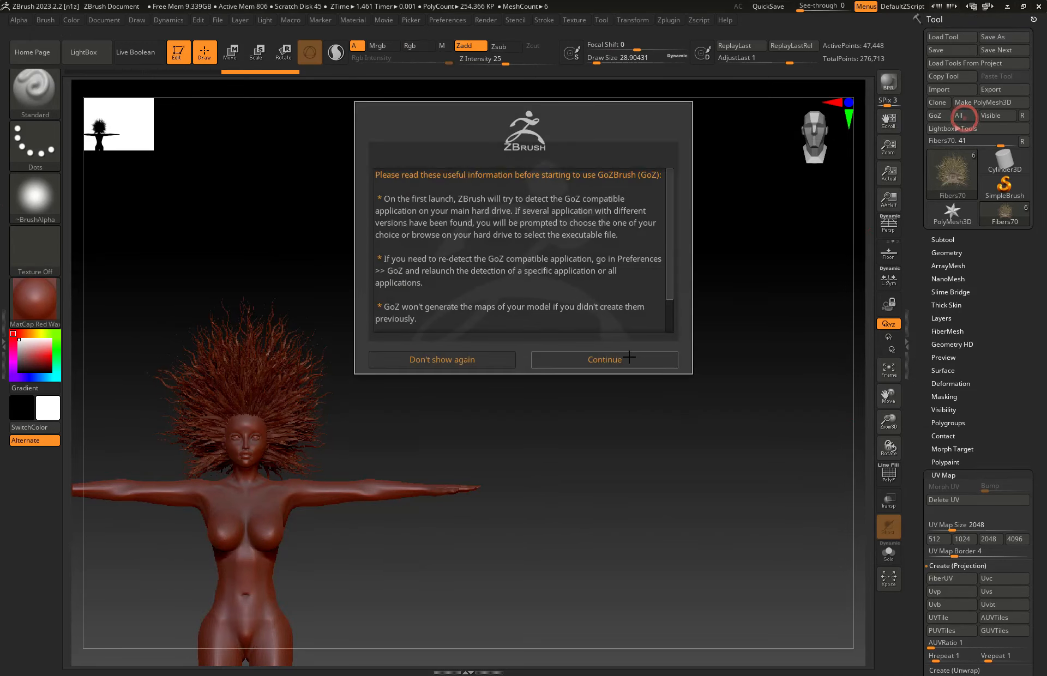
click(612, 360)
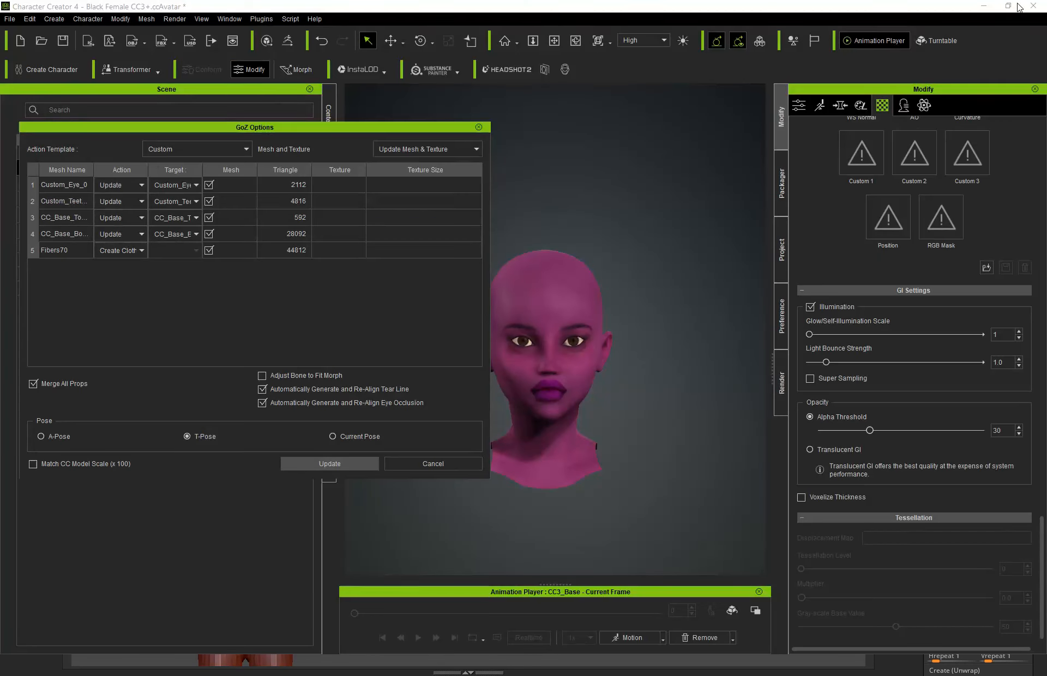
click(332, 464)
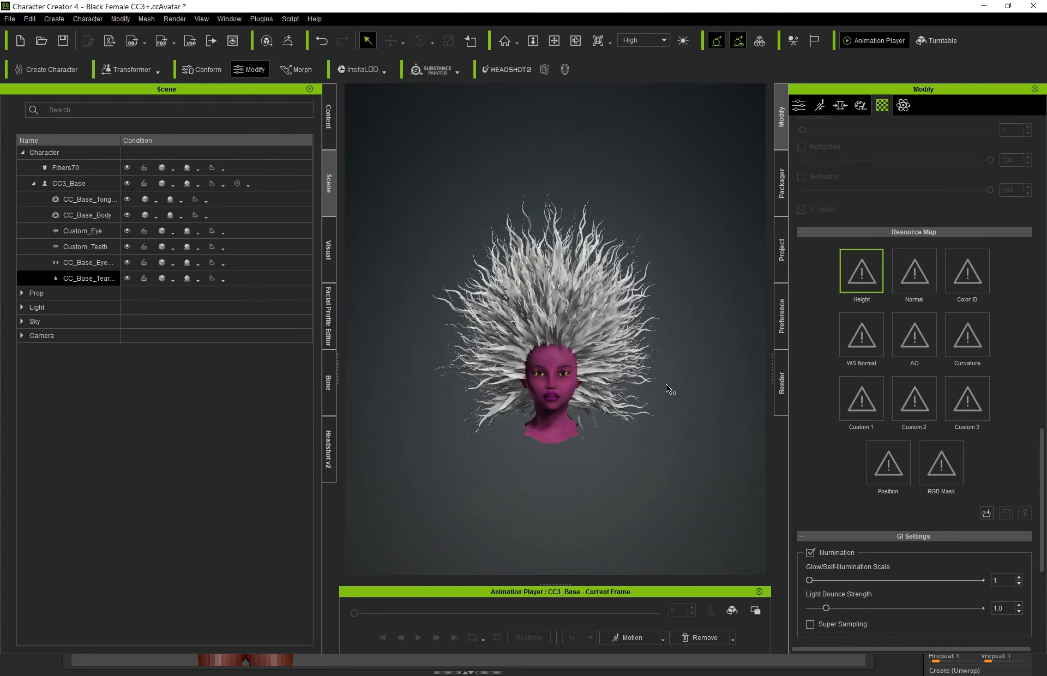
- Select the Fibers70 hair mesh so that its GoZMesh_Default_Material can be edited
click(553, 41)
scroll(609, 286, up, 4)
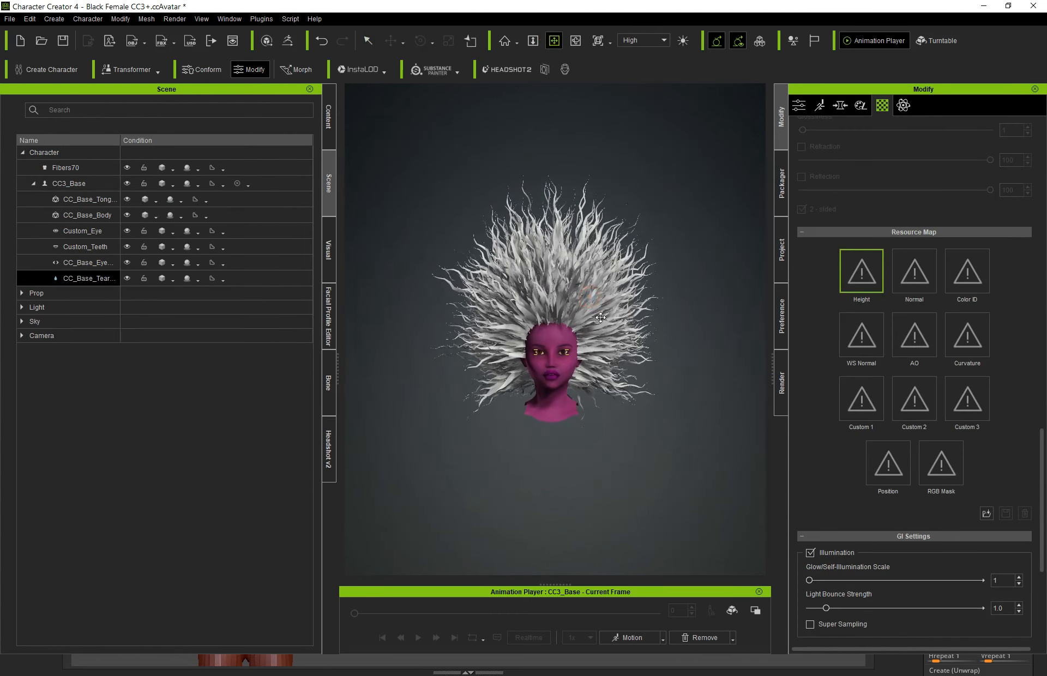
right_drag(649, 333, 591, 342)
drag(1043, 427, 1044, 147)
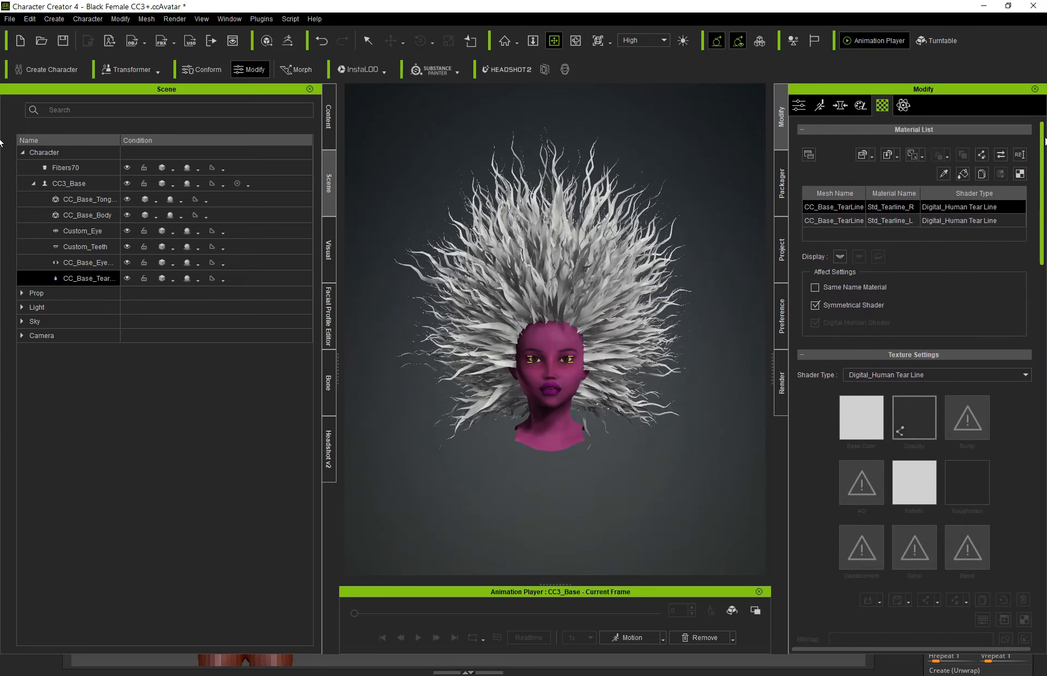
key(q)
click(611, 244)
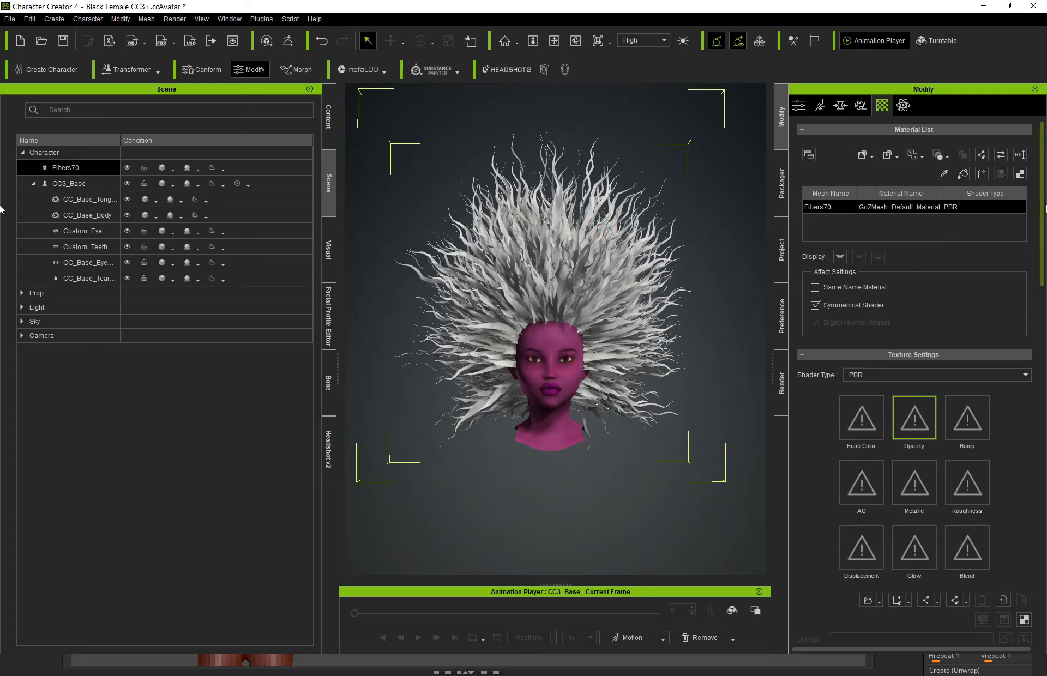
- Load the Wave_Color image into the Base Color channel of the Fibers70 hair material
scroll(917, 272, down, 3)
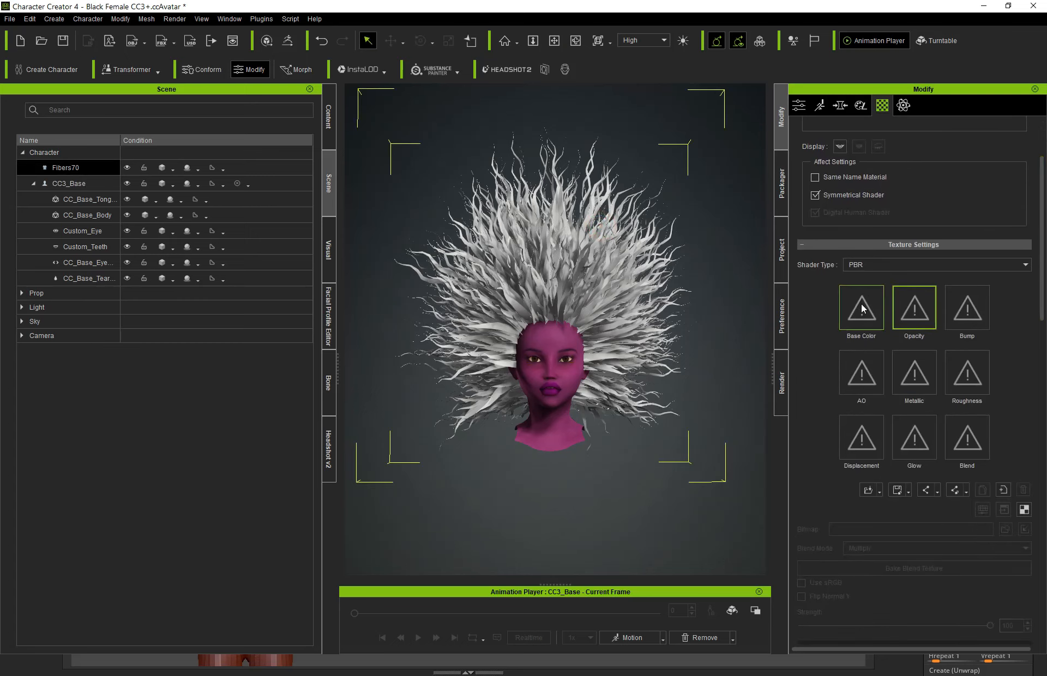
double_click(864, 309)
click(251, 106)
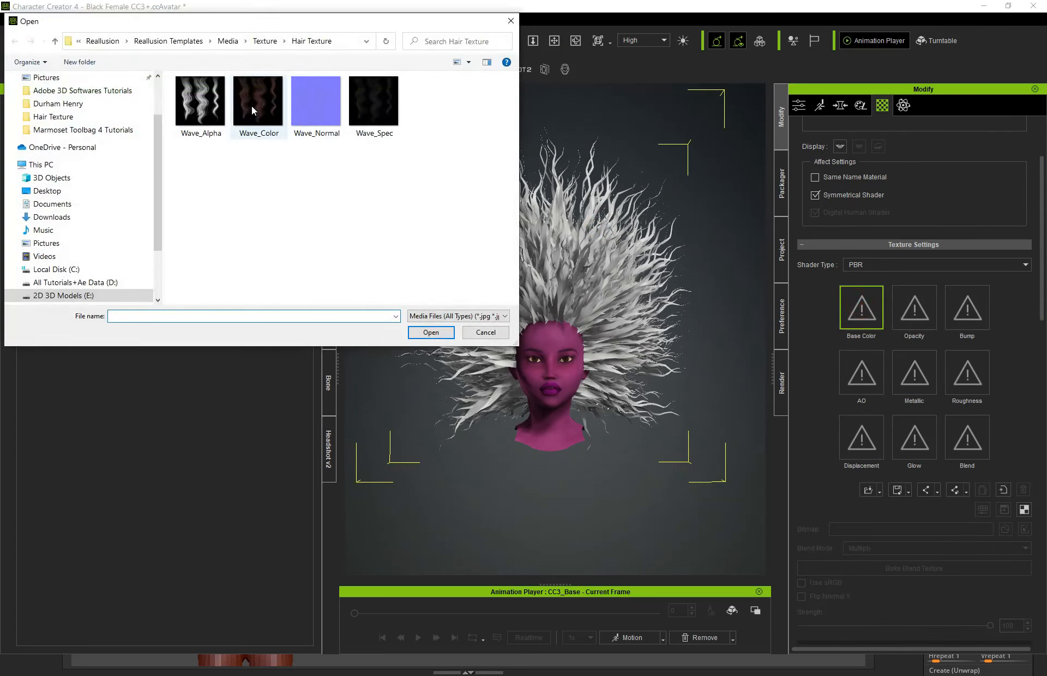
double_click(257, 103)
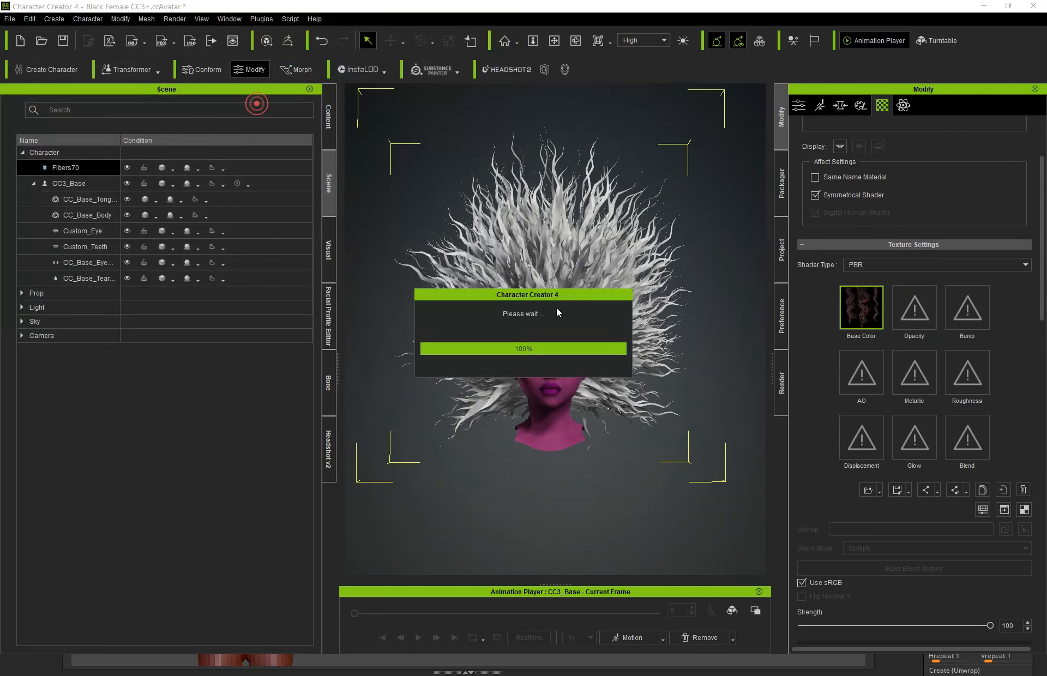
- Load the Wave_Alpha image into the Opacity channel of the hair material
double_click(916, 309)
click(259, 99)
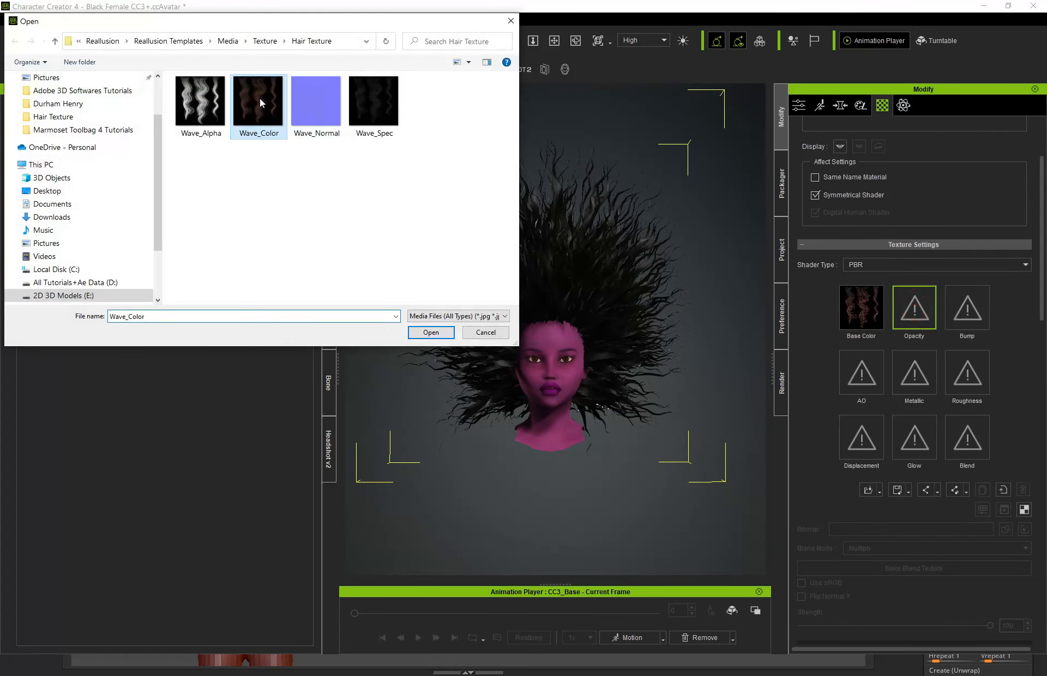
double_click(221, 103)
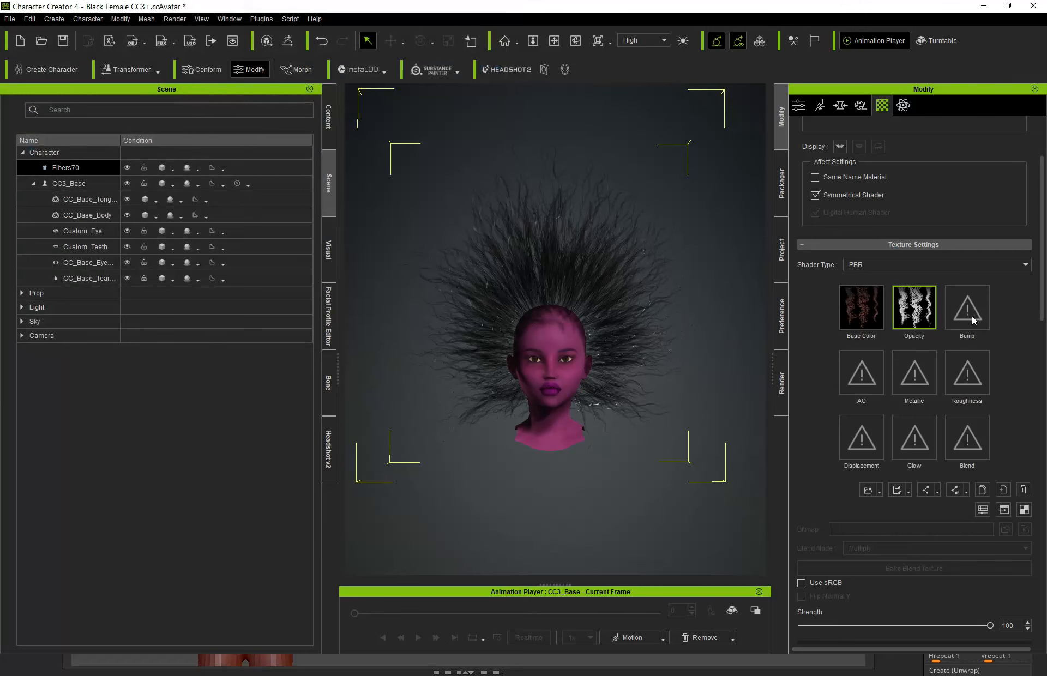
- Load Wave_Normal into the Bump channel as a Normal input and Wave_Spec into the Metallic channel
double_click(300, 116)
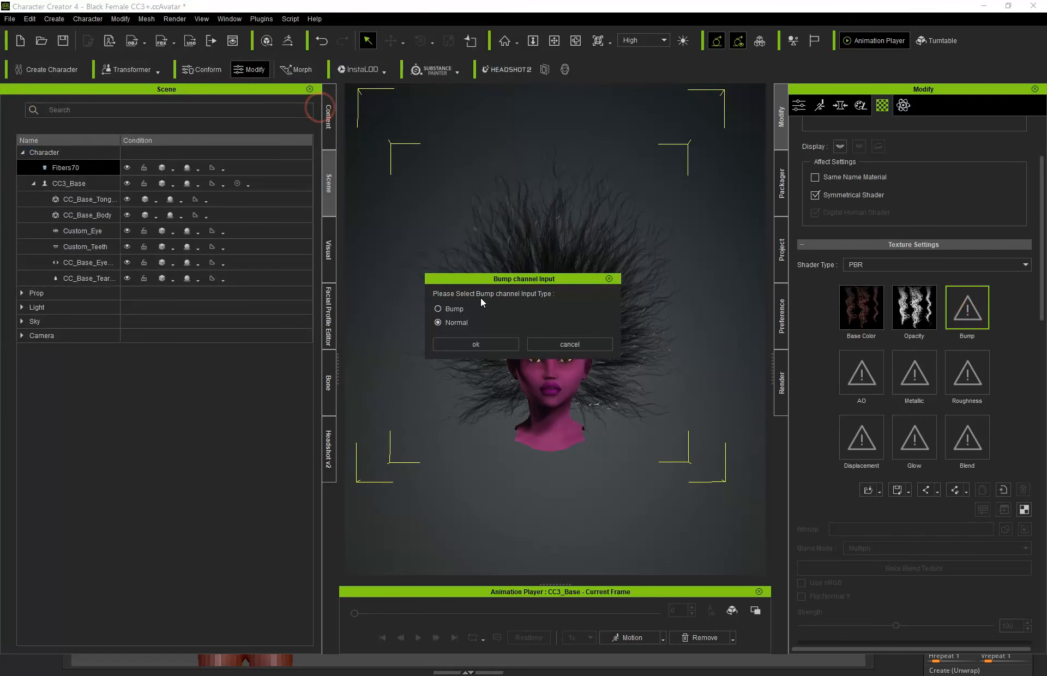
click(449, 345)
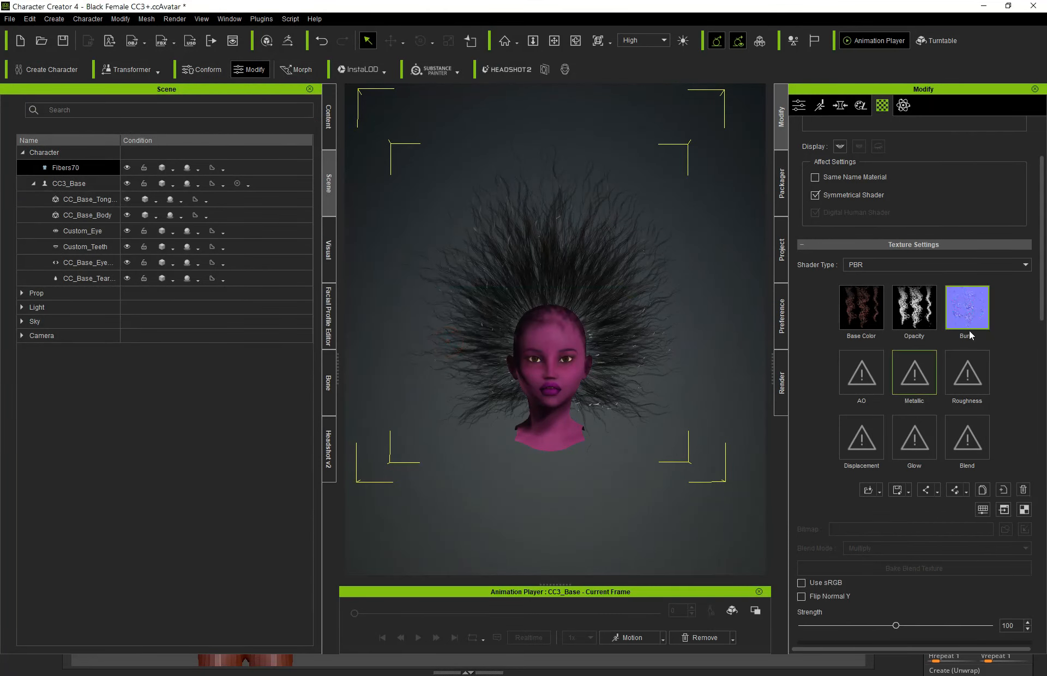
click(909, 386)
double_click(390, 100)
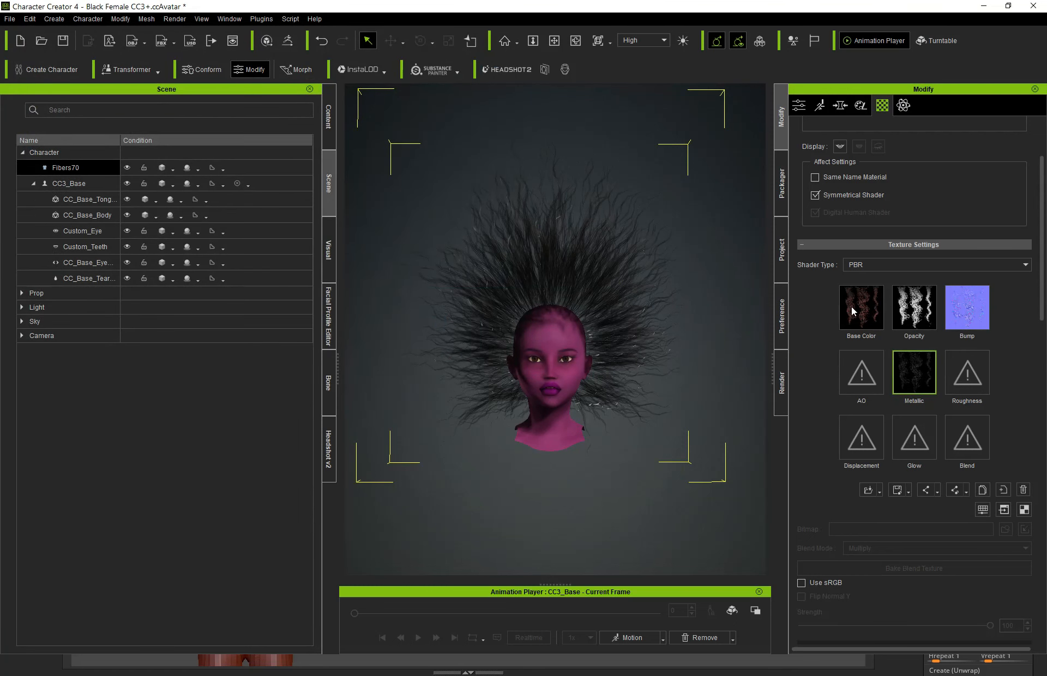
- Lower the Base Color texture's strength to about 40, then remove that texture from the hair material
scroll(917, 311, down, 3)
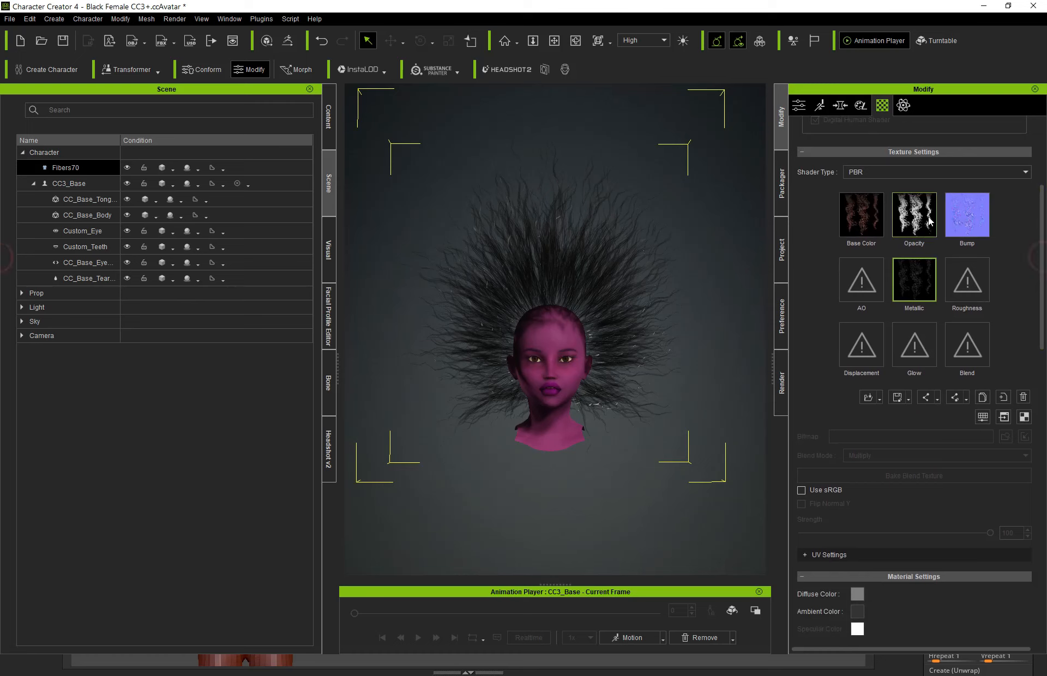
click(862, 215)
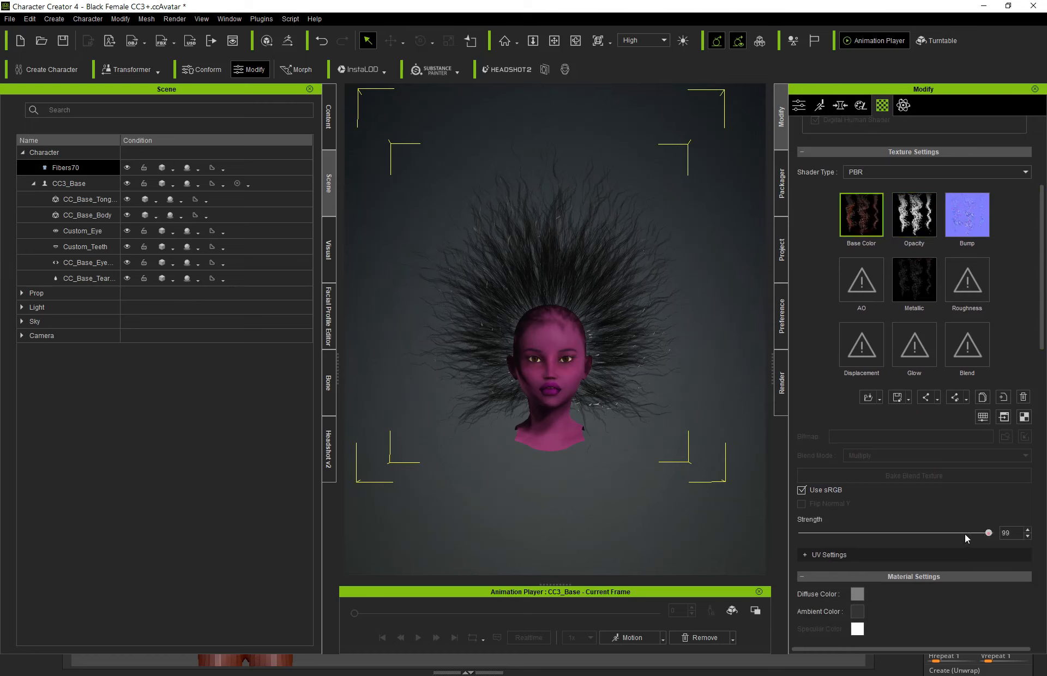
drag(987, 533, 869, 532)
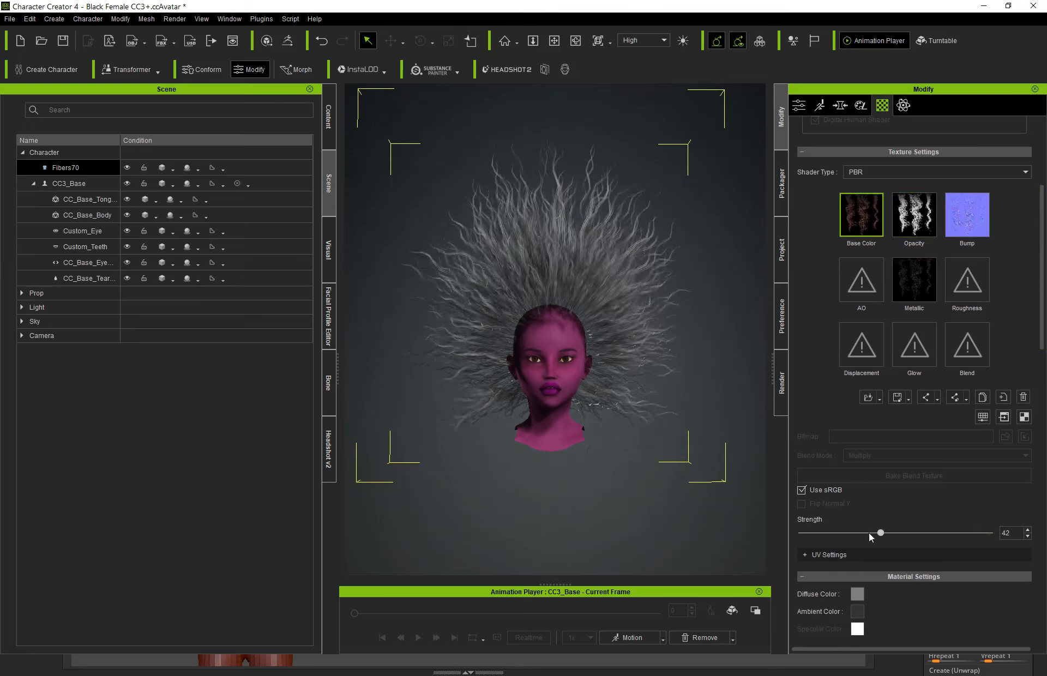
click(1024, 397)
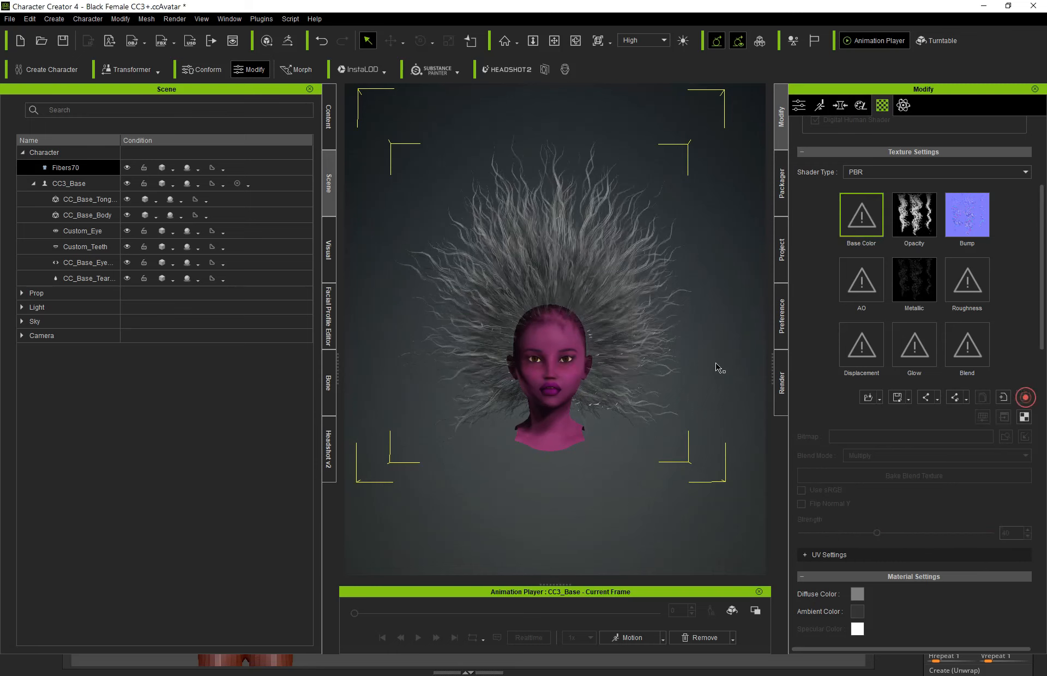
- Reduce the Opacity map's strength to 30 and change the hair's shader type to Digital_Human Hair
click(900, 214)
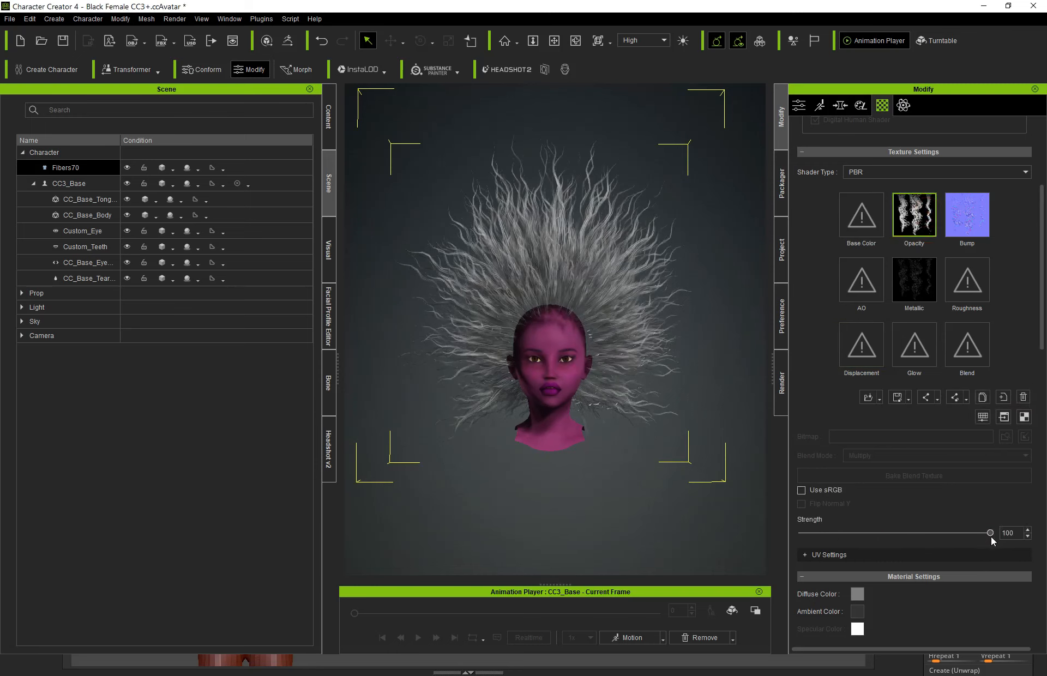
drag(991, 536, 873, 538)
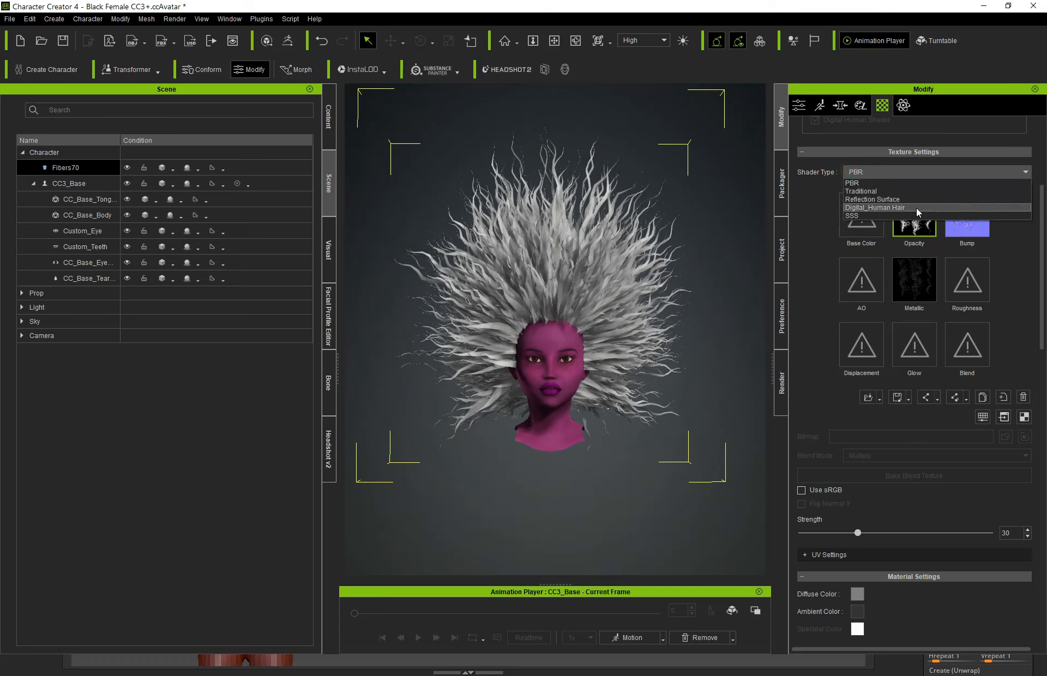
click(925, 208)
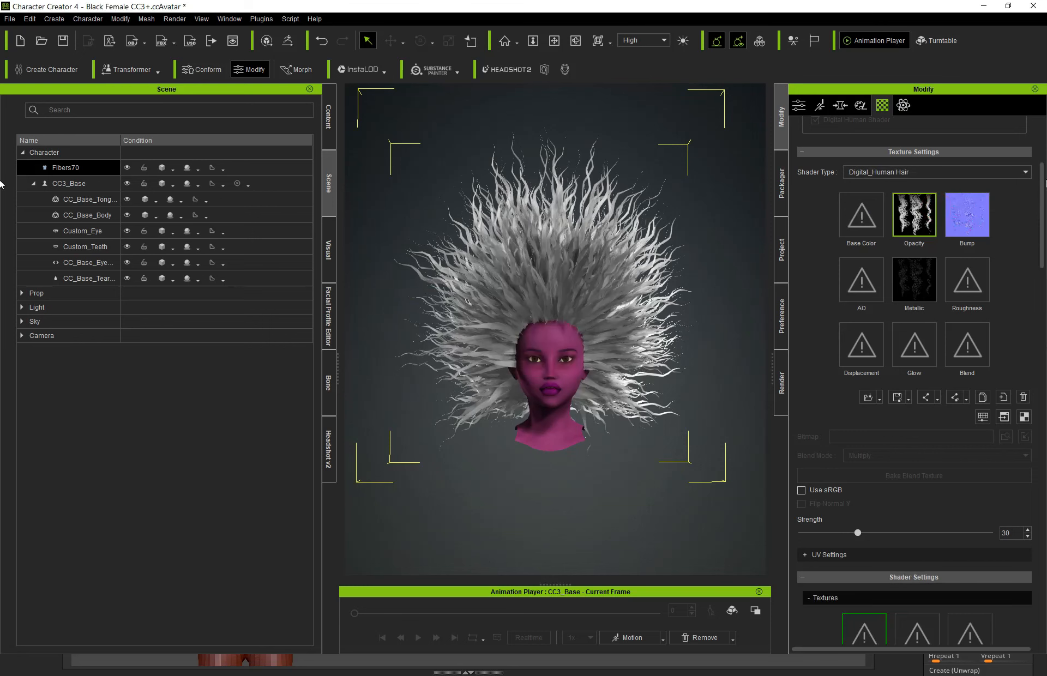
- Set the hair material's Diffuse Color to a mustard yellow, #c3be22
drag(1042, 184, 1042, 450)
click(858, 436)
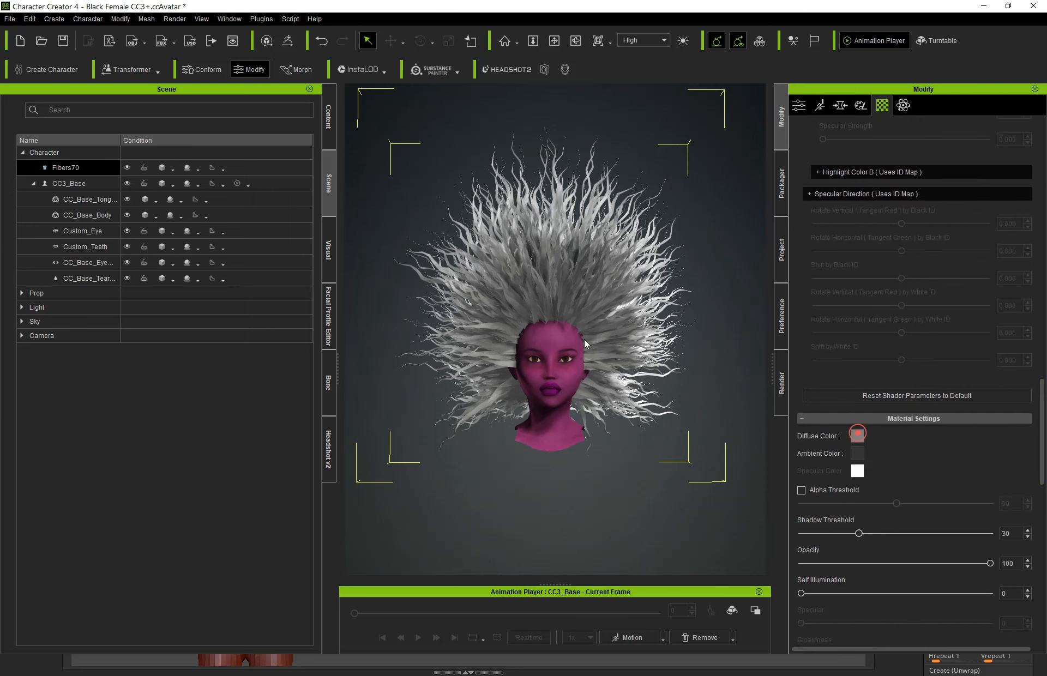
drag(528, 212, 247, 212)
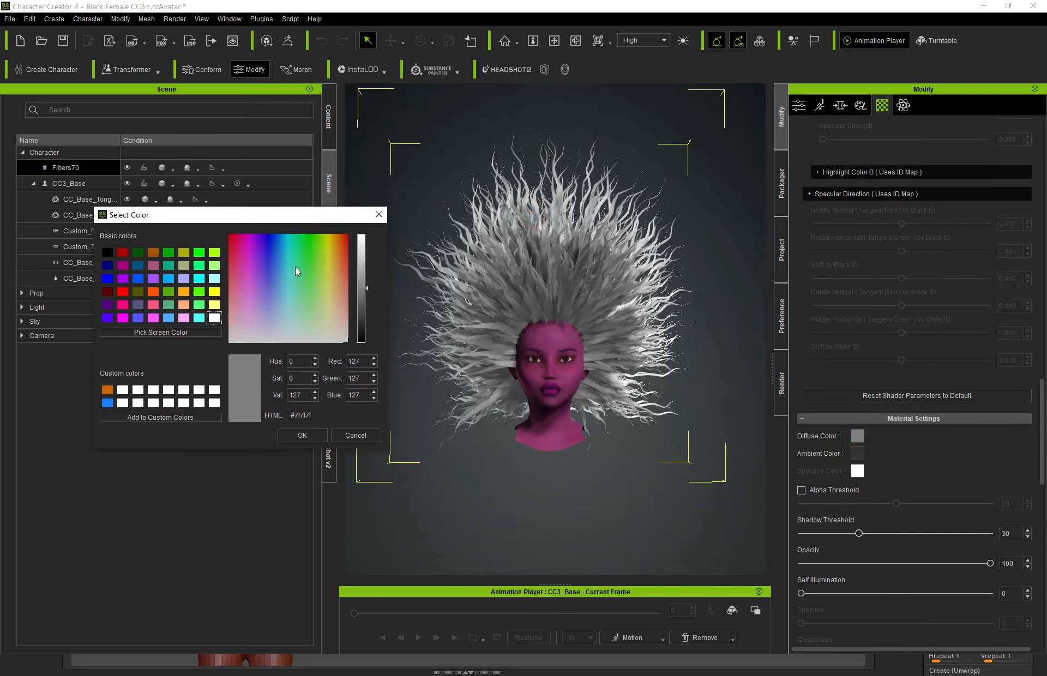
drag(295, 267, 227, 248)
click(365, 249)
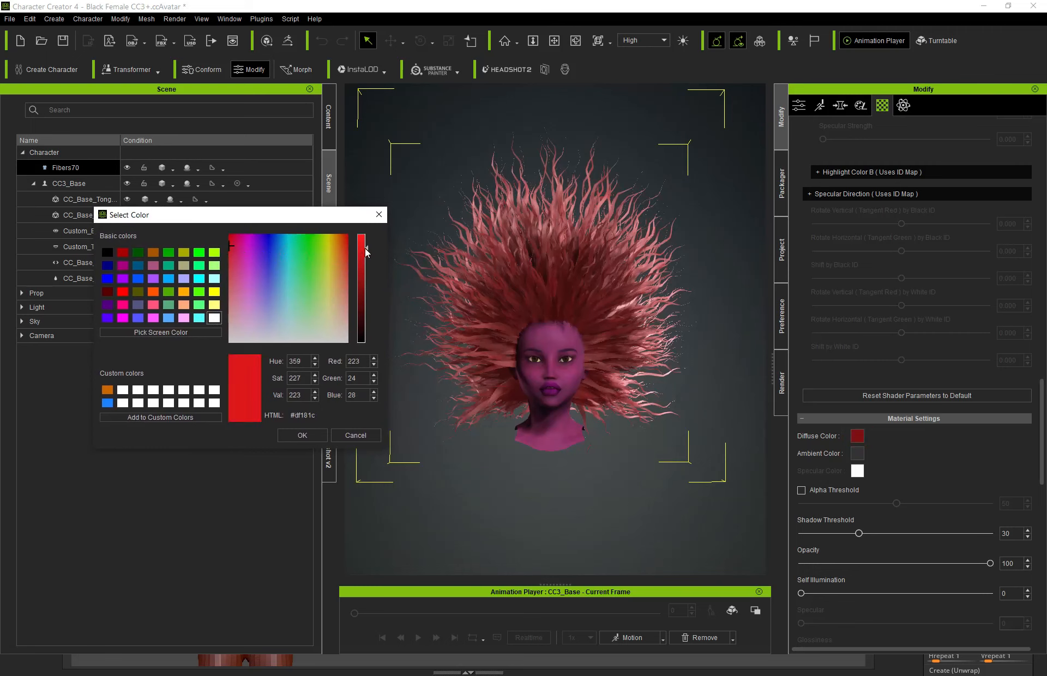
click(364, 260)
drag(257, 262, 328, 254)
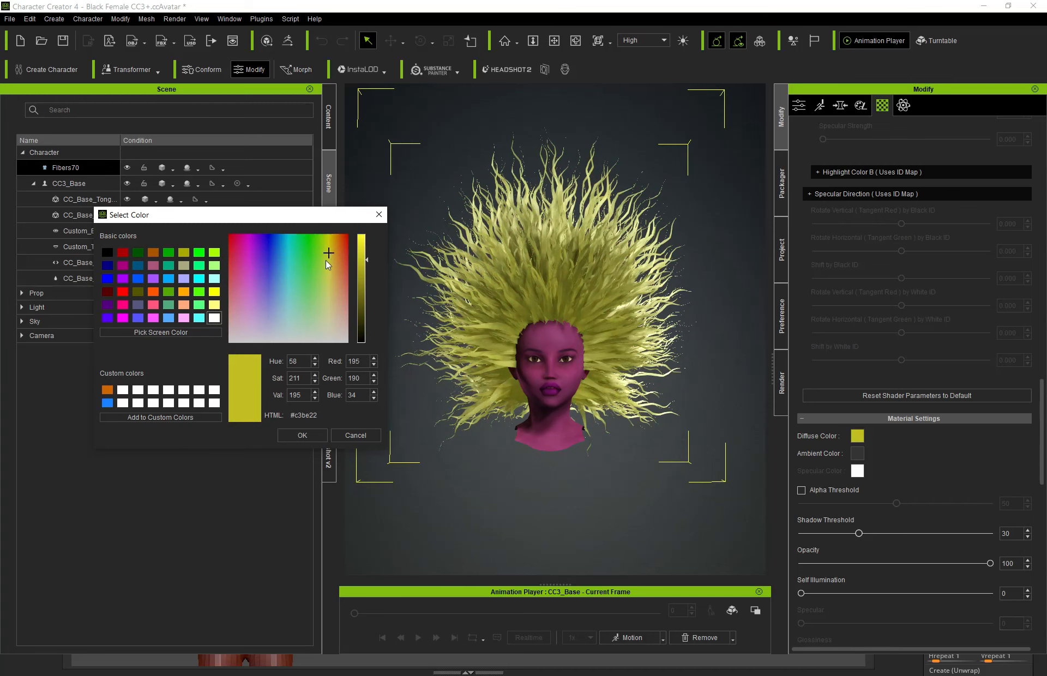
click(314, 437)
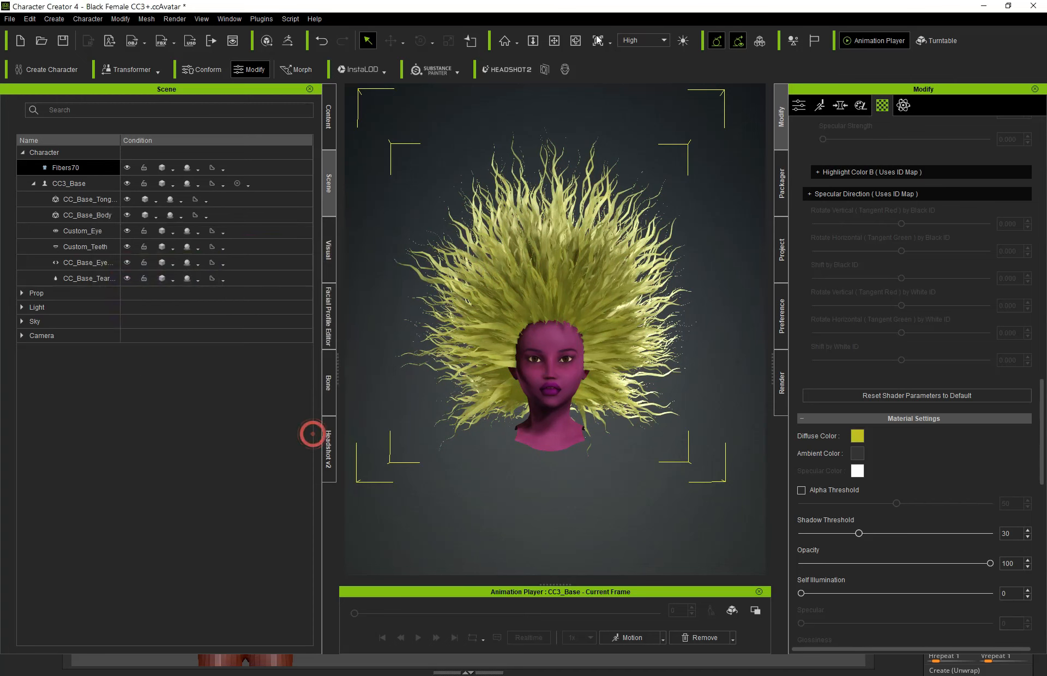
- Examine the yellow hair on the head from both sides, the front, and closer and farther distances
click(554, 41)
drag(567, 338, 573, 405)
click(554, 41)
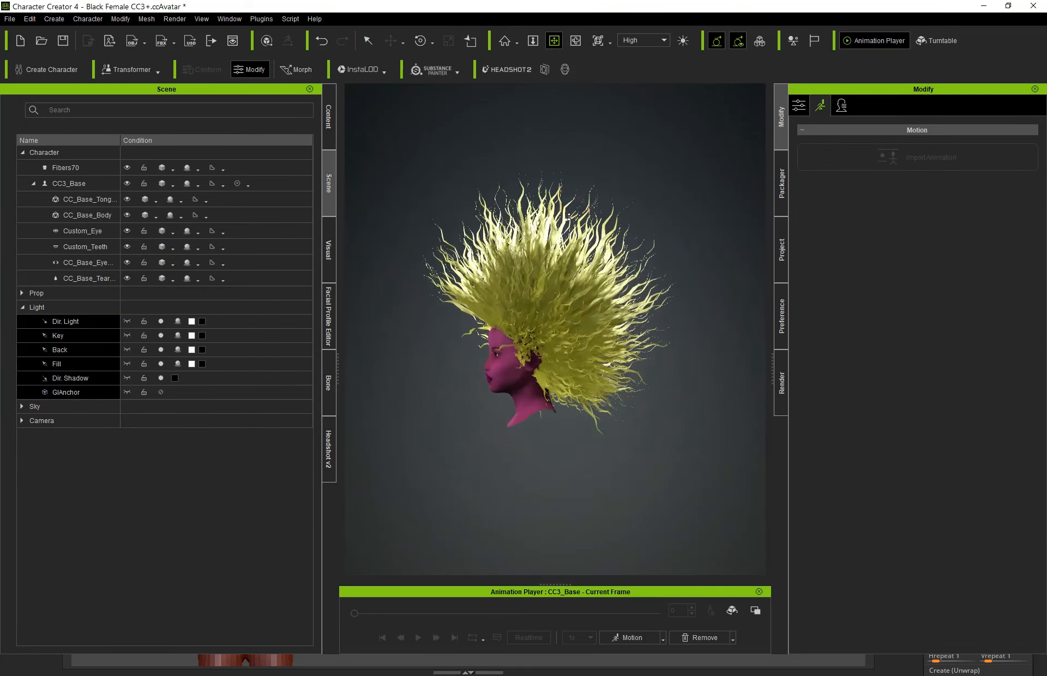
right_drag(475, 316, 598, 376)
drag(599, 378, 585, 285)
right_drag(585, 286, 558, 258)
drag(558, 258, 548, 406)
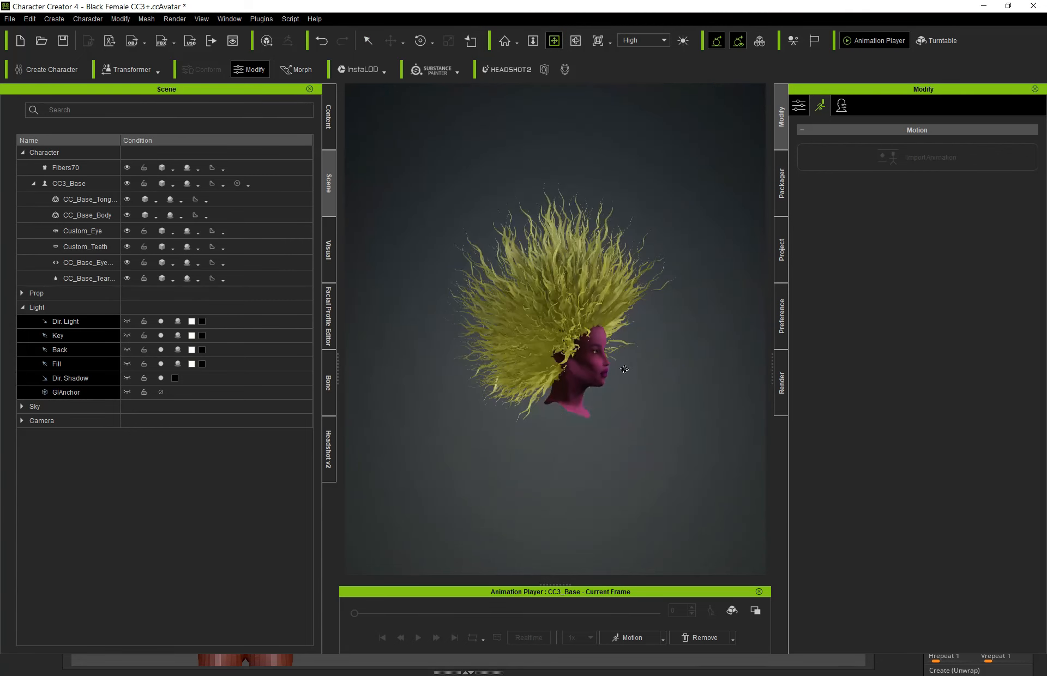
right_drag(624, 370, 478, 393)
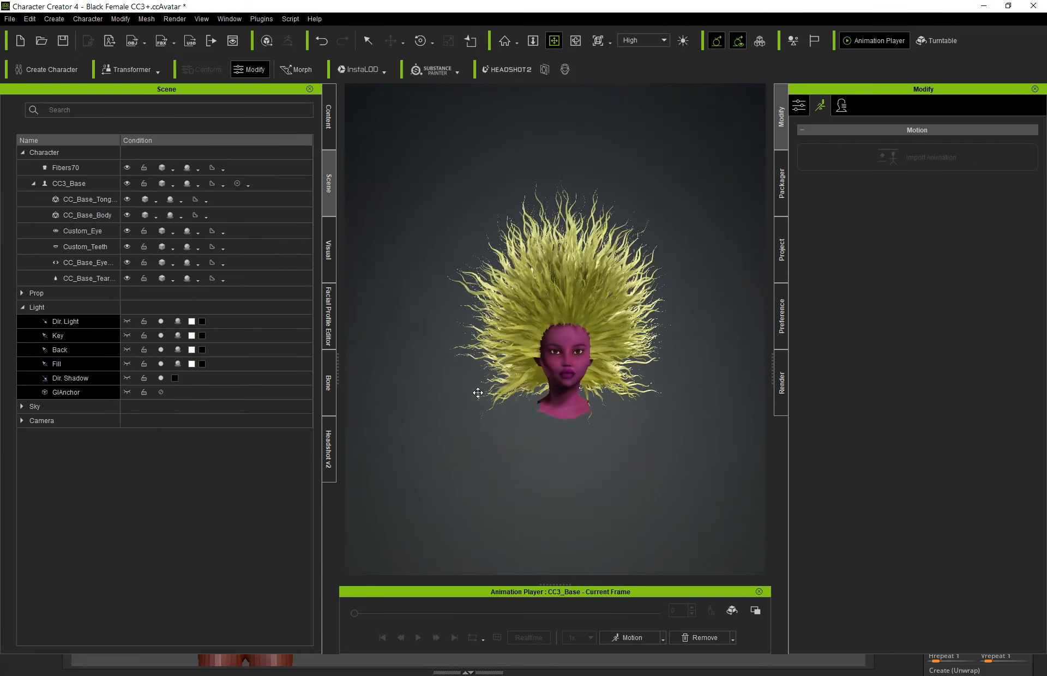
drag(541, 418, 542, 223)
drag(578, 351, 553, 396)
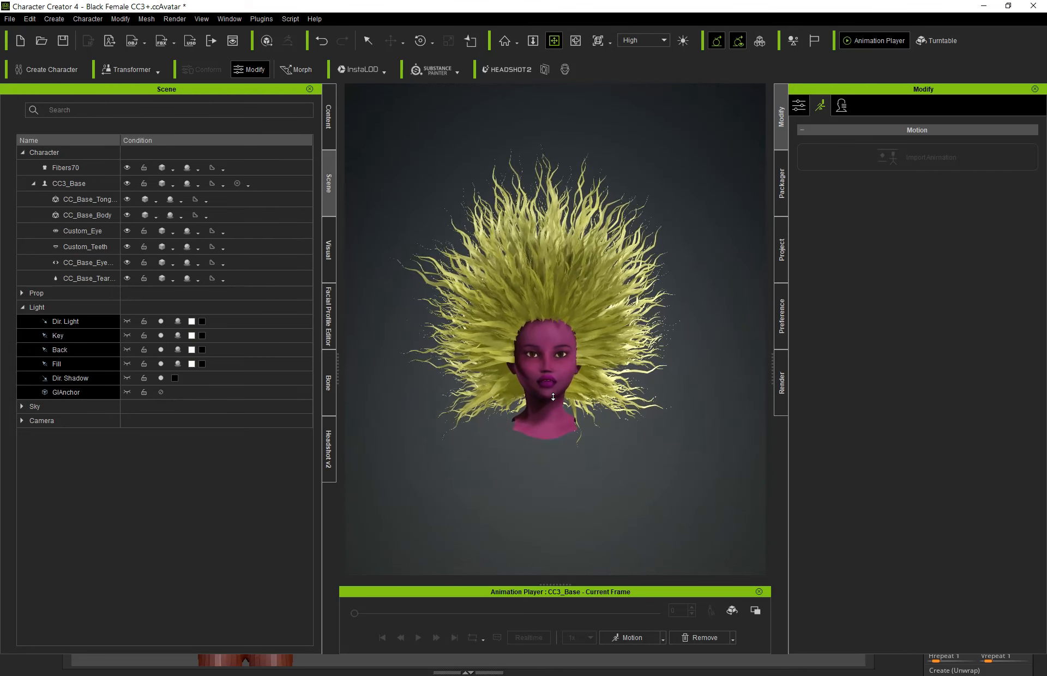
drag(623, 392, 558, 412)
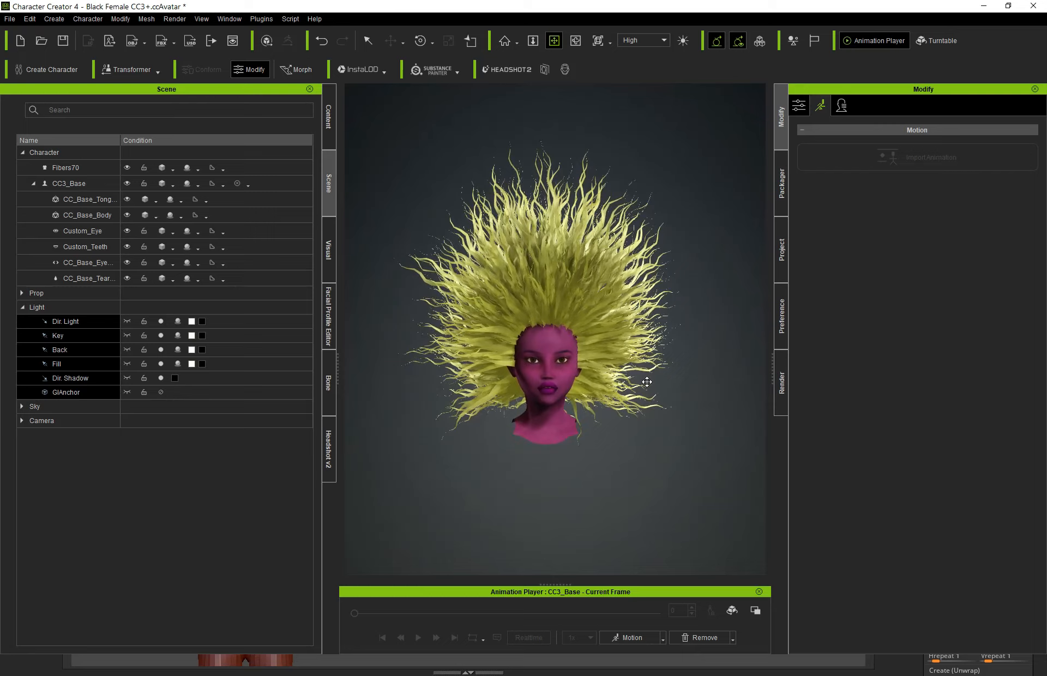
drag(659, 376, 963, 386)
drag(725, 381, 402, 385)
right_drag(434, 386, 753, 387)
right_drag(414, 393, 636, 381)
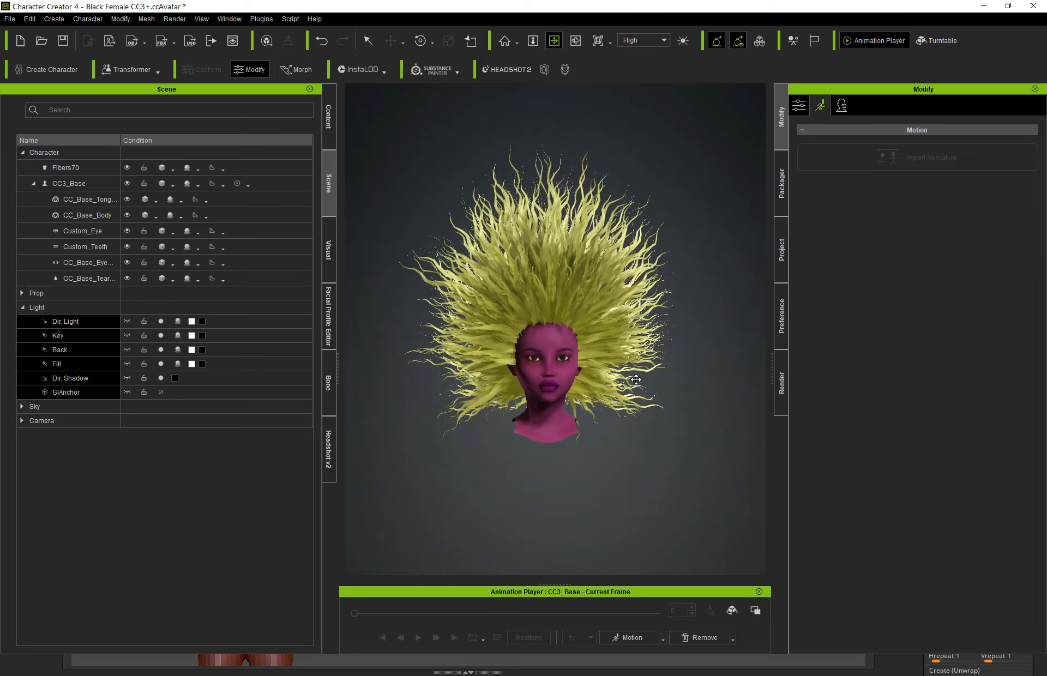